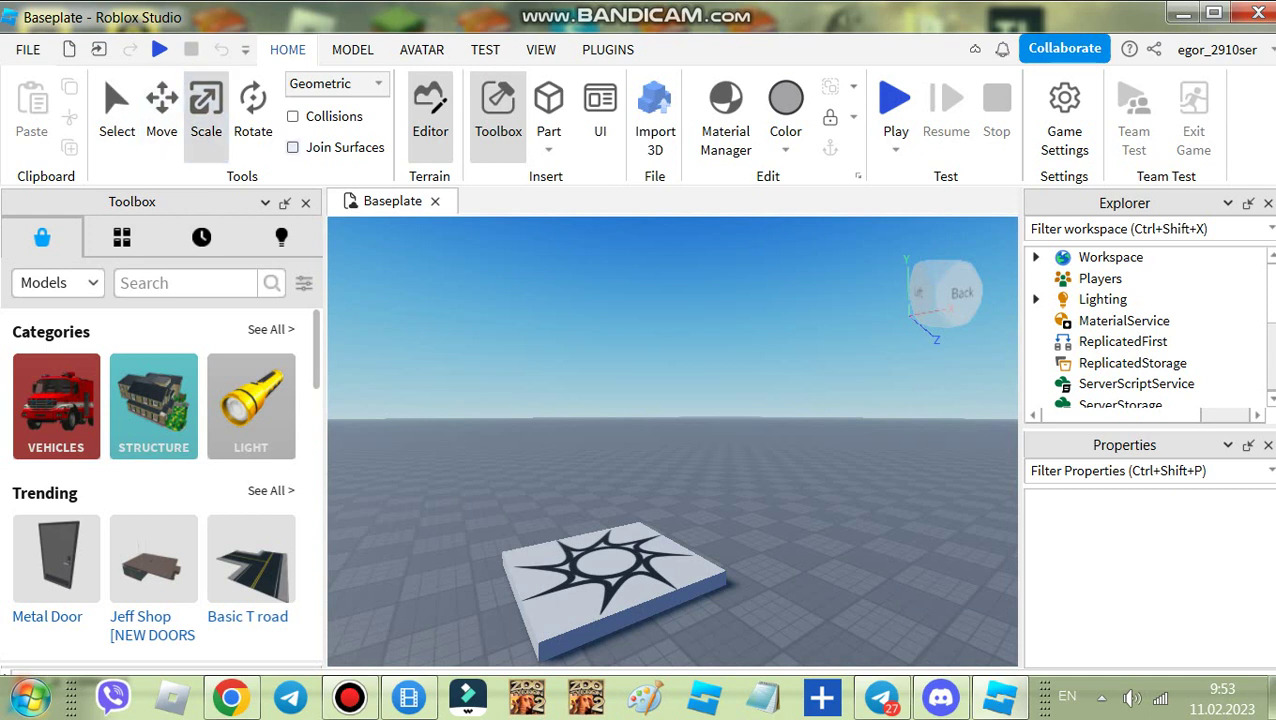
Stretch the Baseplate in the Workspace upward with the Scale tool so that it becomes much taller.
{"action": "scroll", "coordinate": [1145, 320], "scroll_direction": "down", "scroll_amount": 3}
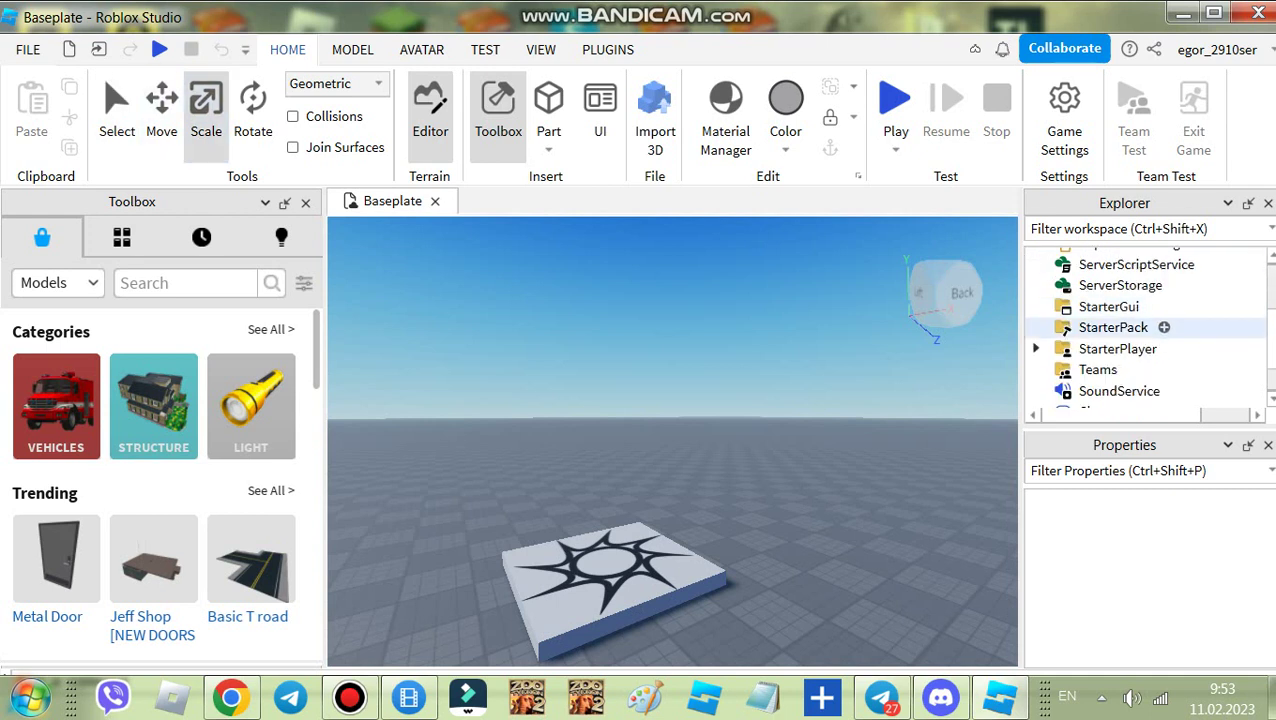
{"action": "scroll", "coordinate": [1145, 340], "scroll_direction": "down", "scroll_amount": 2}
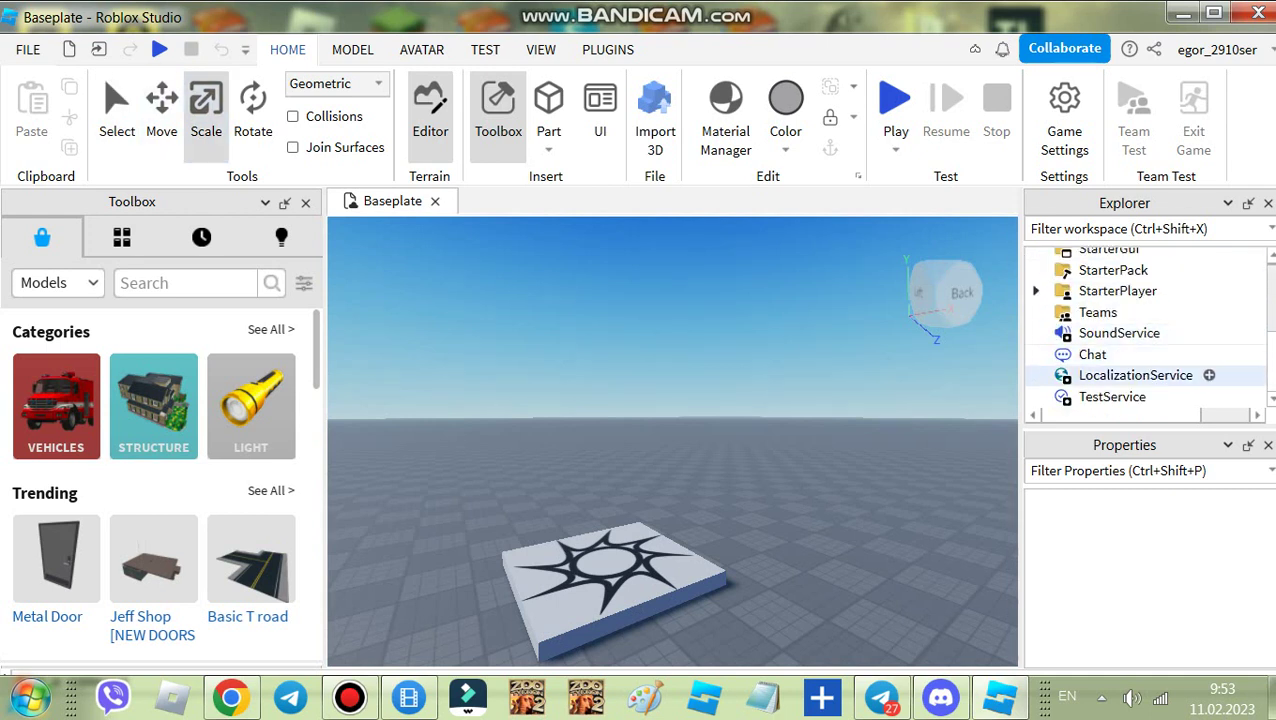
{"action": "scroll", "coordinate": [1140, 348], "scroll_direction": "up", "scroll_amount": 5}
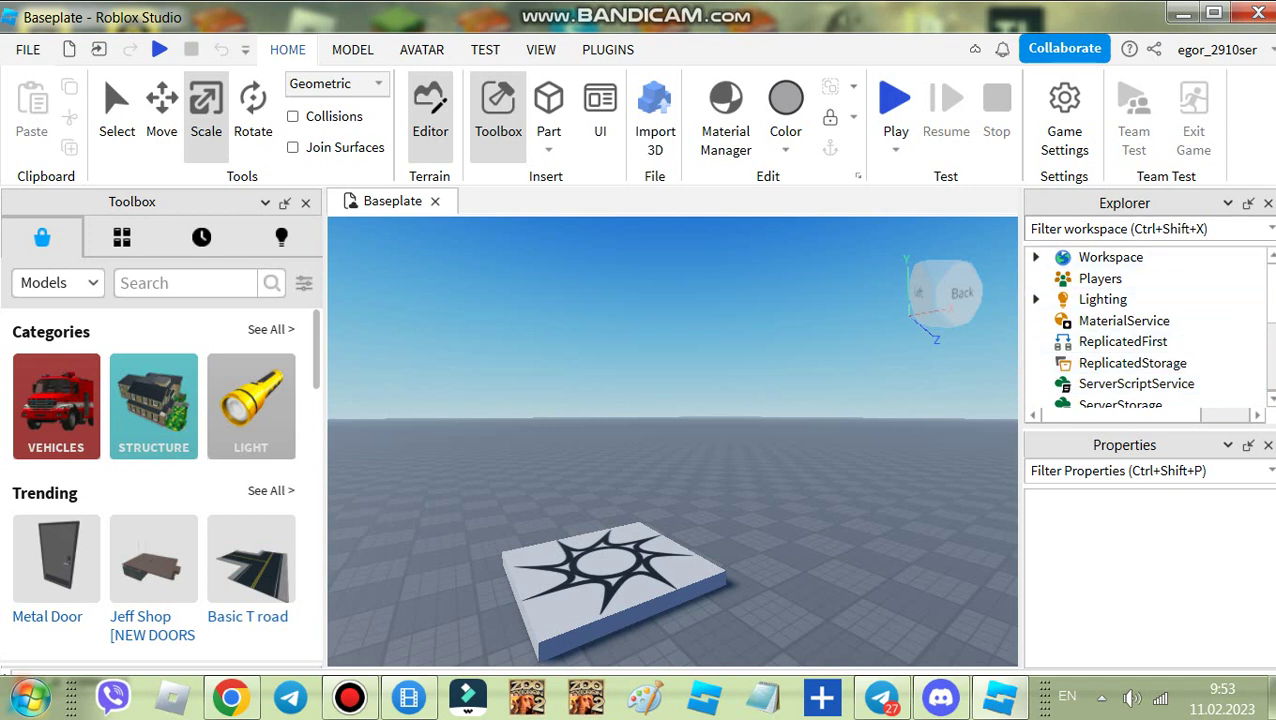
{"action": "left_click", "coordinate": [1036, 257]}
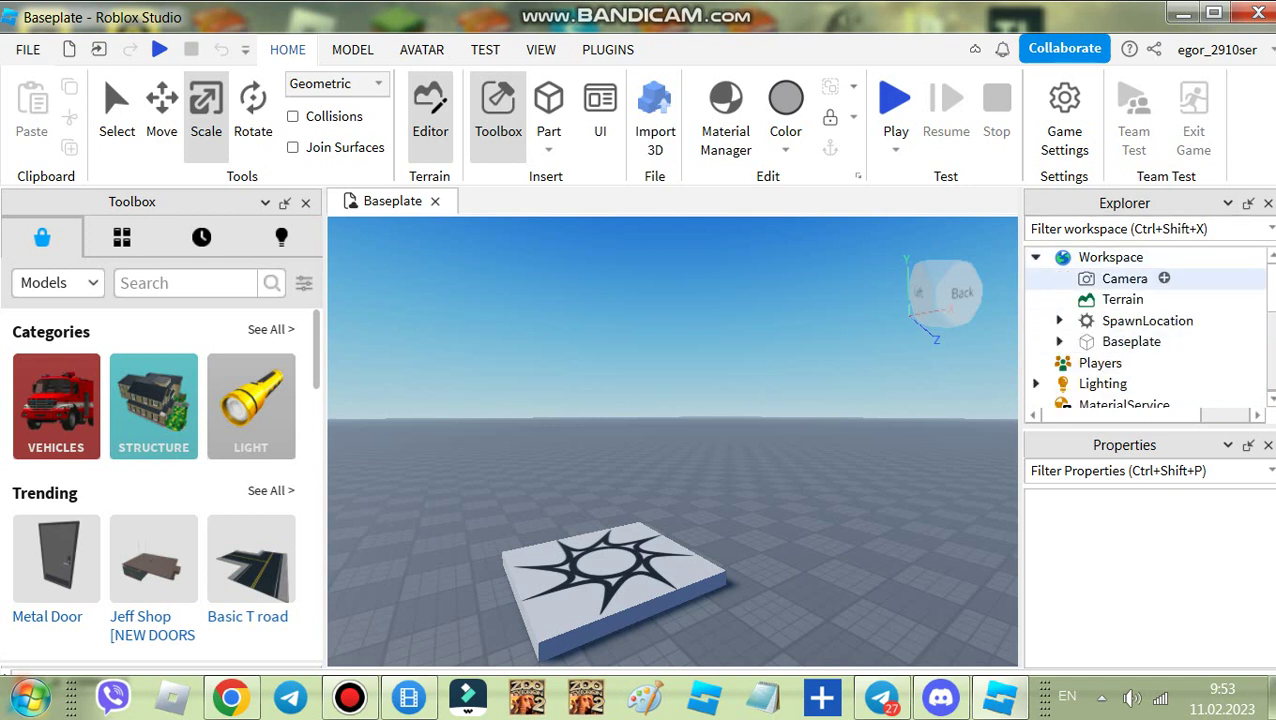
{"action": "left_click", "coordinate": [1131, 342]}
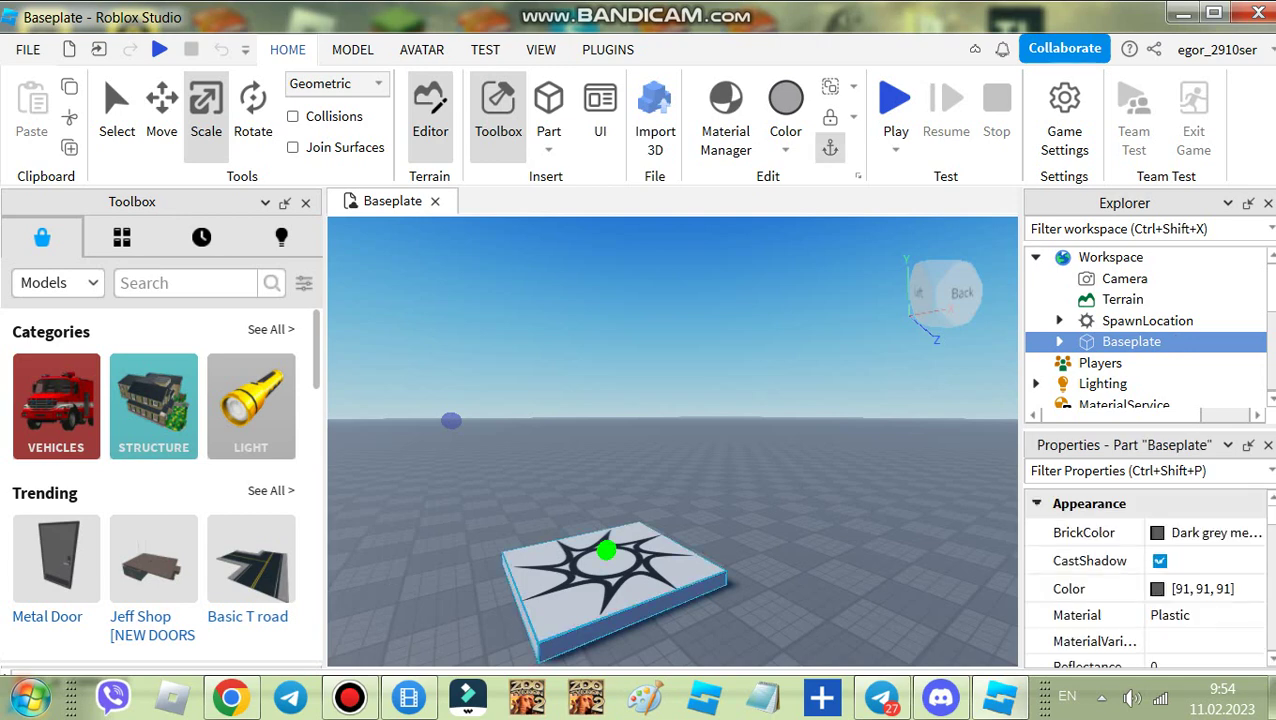
{"action": "left_click_drag", "start_coordinate": [606, 550], "coordinate": [600, 222]}
{"action": "right_click_drag", "start_coordinate": [600, 300], "coordinate": [620, 228]}
{"action": "right_click_drag", "start_coordinate": [620, 320], "coordinate": [576, 369]}
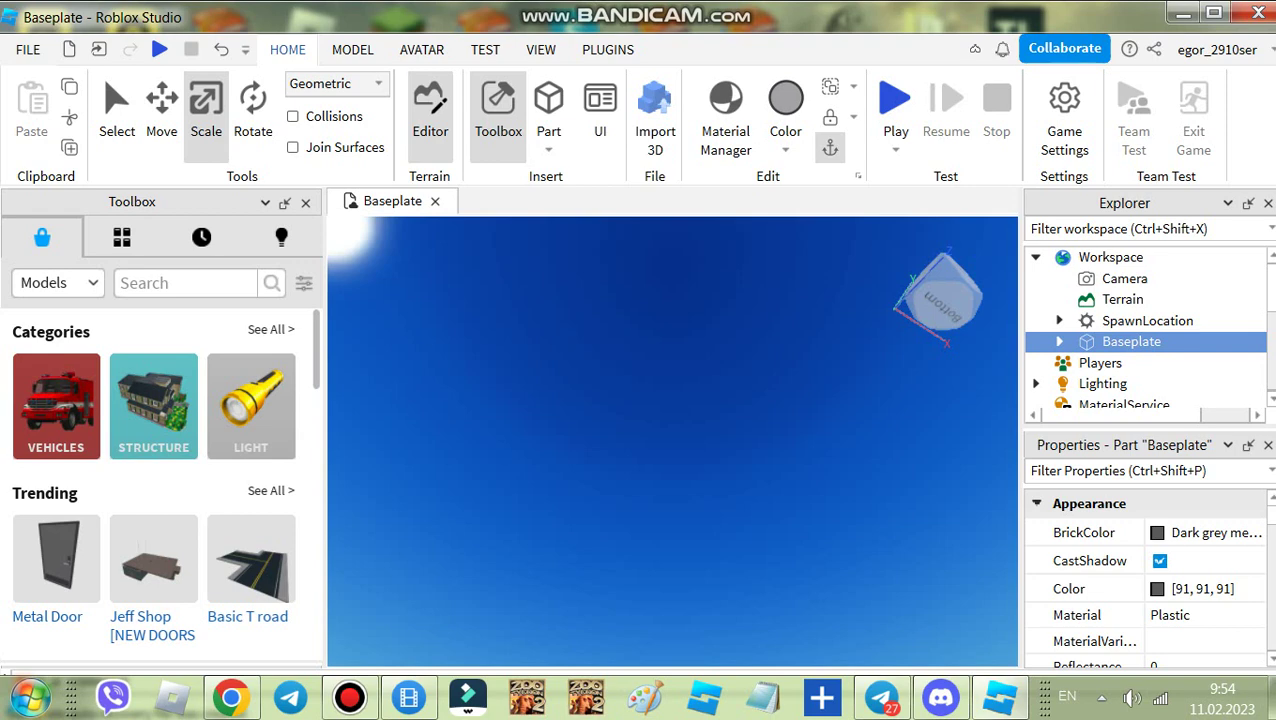
{"action": "right_click_drag", "start_coordinate": [616, 322], "coordinate": [606, 258]}
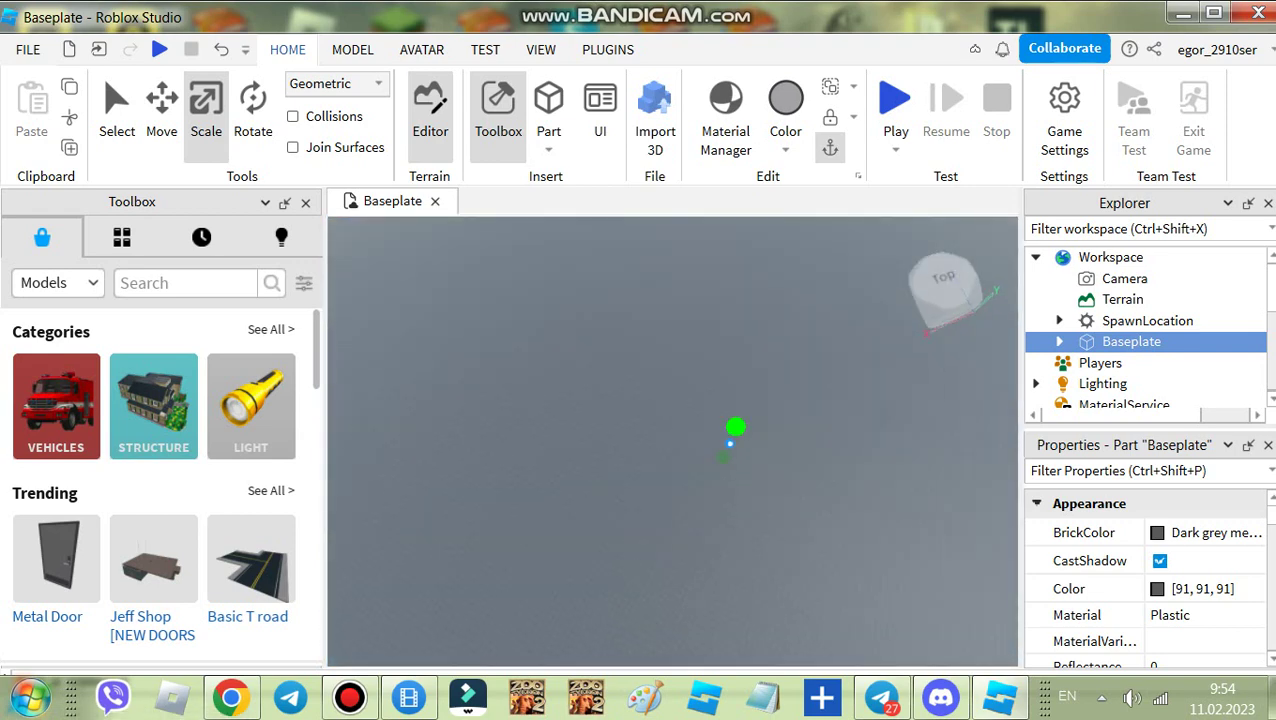
{"action": "left_click_drag", "start_coordinate": [736, 427], "coordinate": [745, 402]}
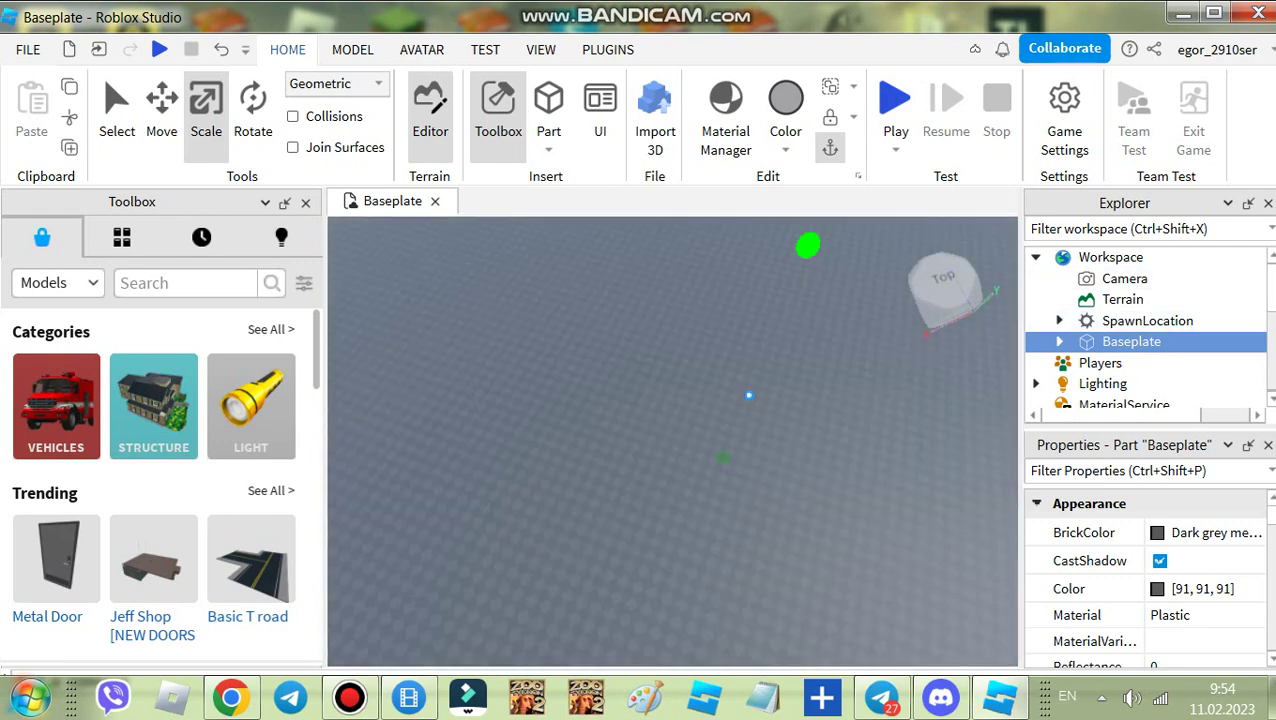
{"action": "left_click_drag", "start_coordinate": [808, 245], "coordinate": [809, 243]}
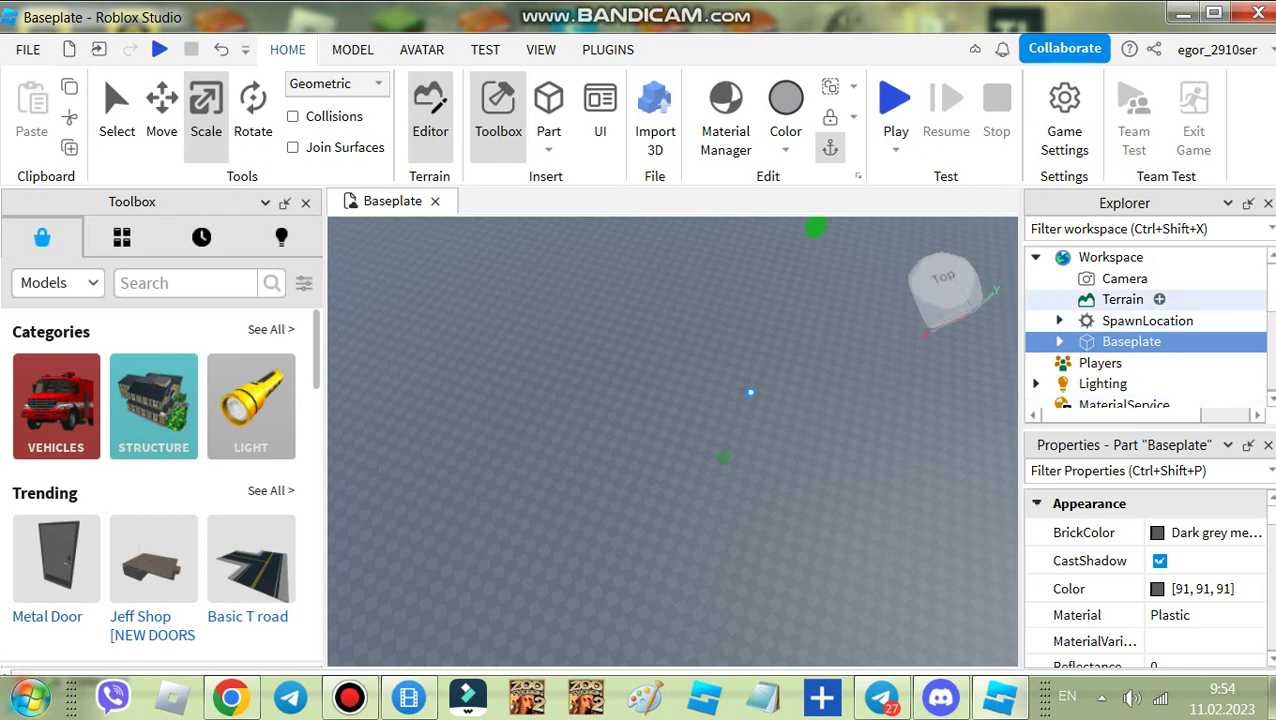
Move the SpawnLocation straight up through the stretched Baseplate with the Move tool.
{"action": "left_click", "coordinate": [1147, 320]}
{"action": "key", "text": "ctrl+2"}
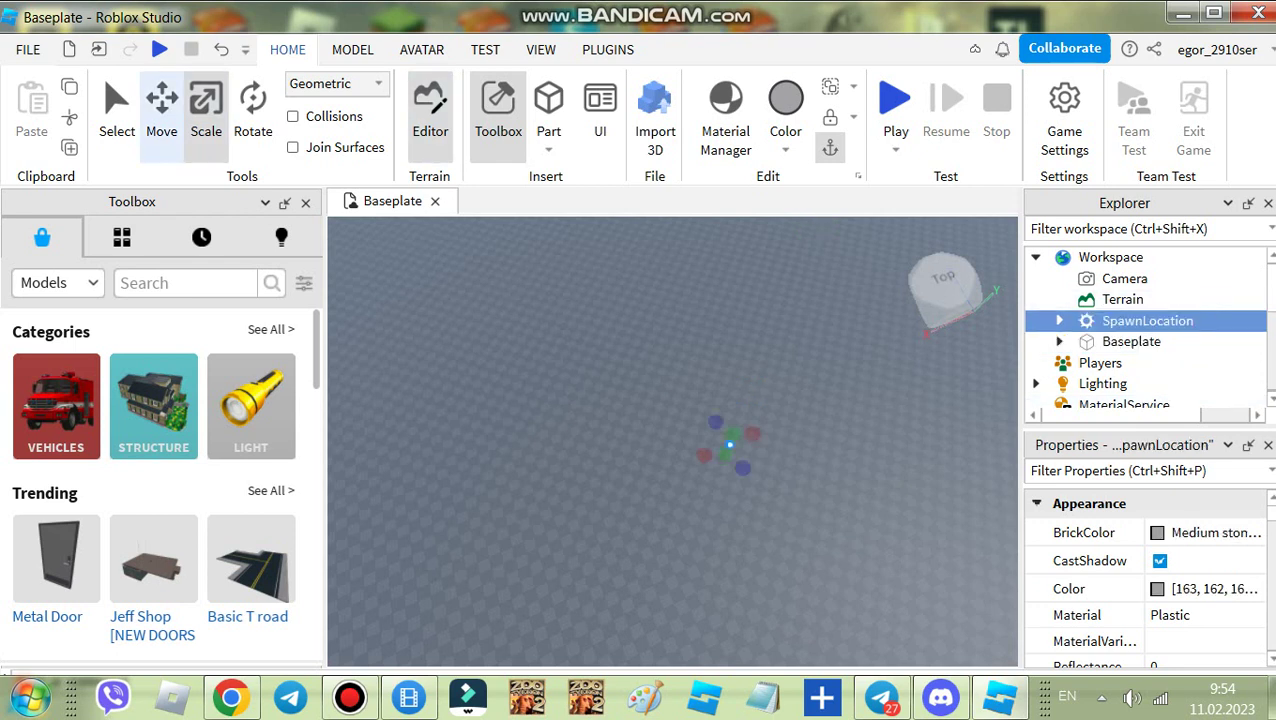
{"action": "key", "text": "ctrl+1"}
{"action": "key", "text": "ctrl+2"}
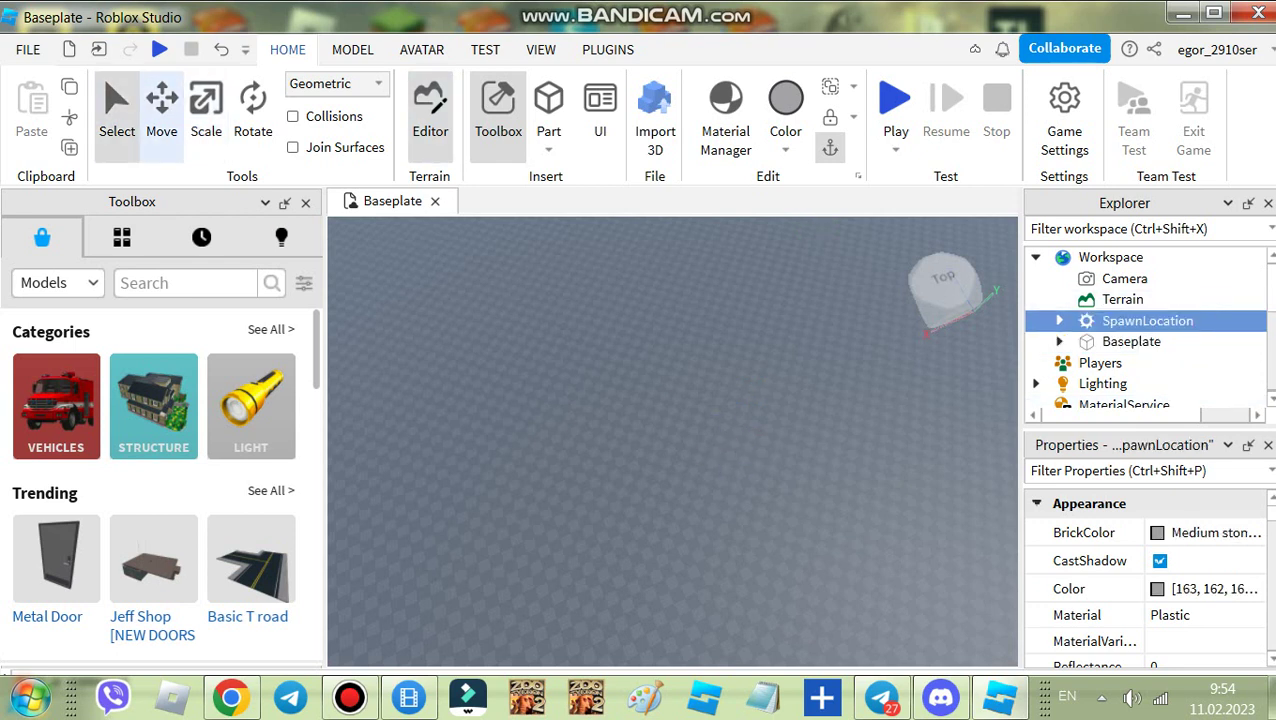
{"action": "left_click_drag", "start_coordinate": [748, 396], "coordinate": [811, 236]}
{"action": "right_click_drag", "start_coordinate": [811, 236], "coordinate": [881, 210]}
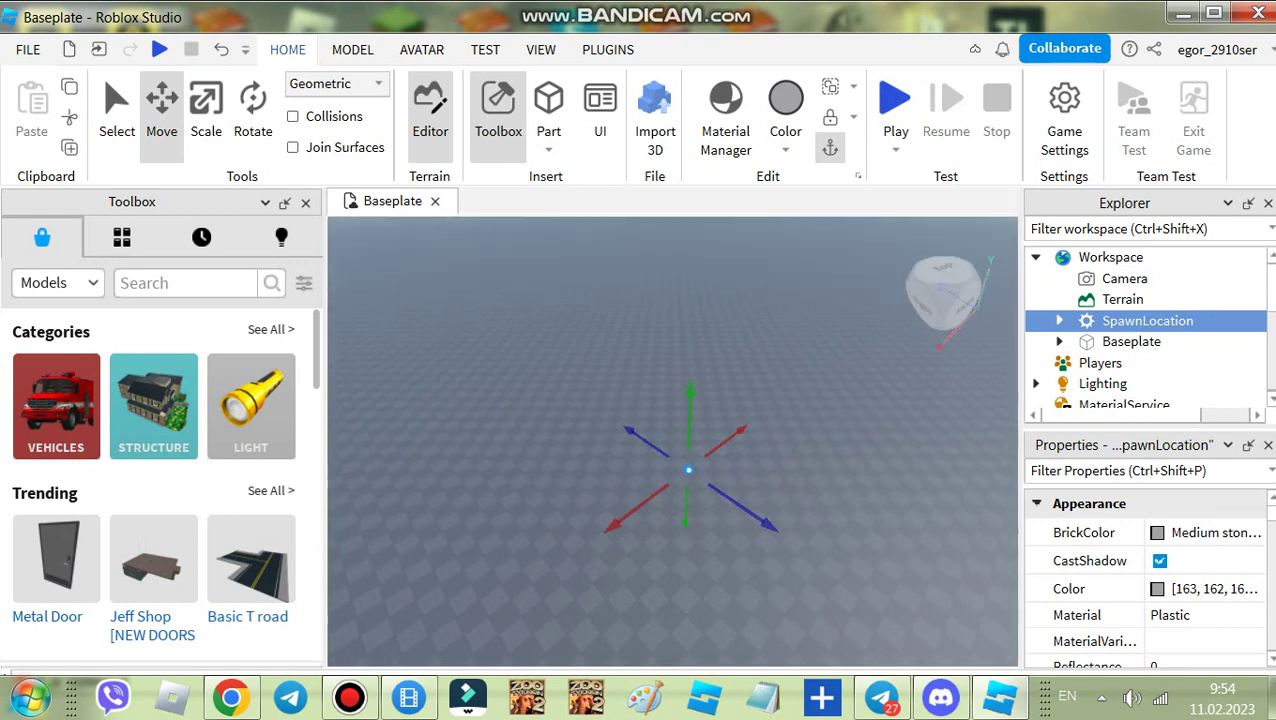
Raise the SpawnLocation above the Baseplate's upper surface and lower it to rest on that surface.
{"action": "key", "text": "w"}
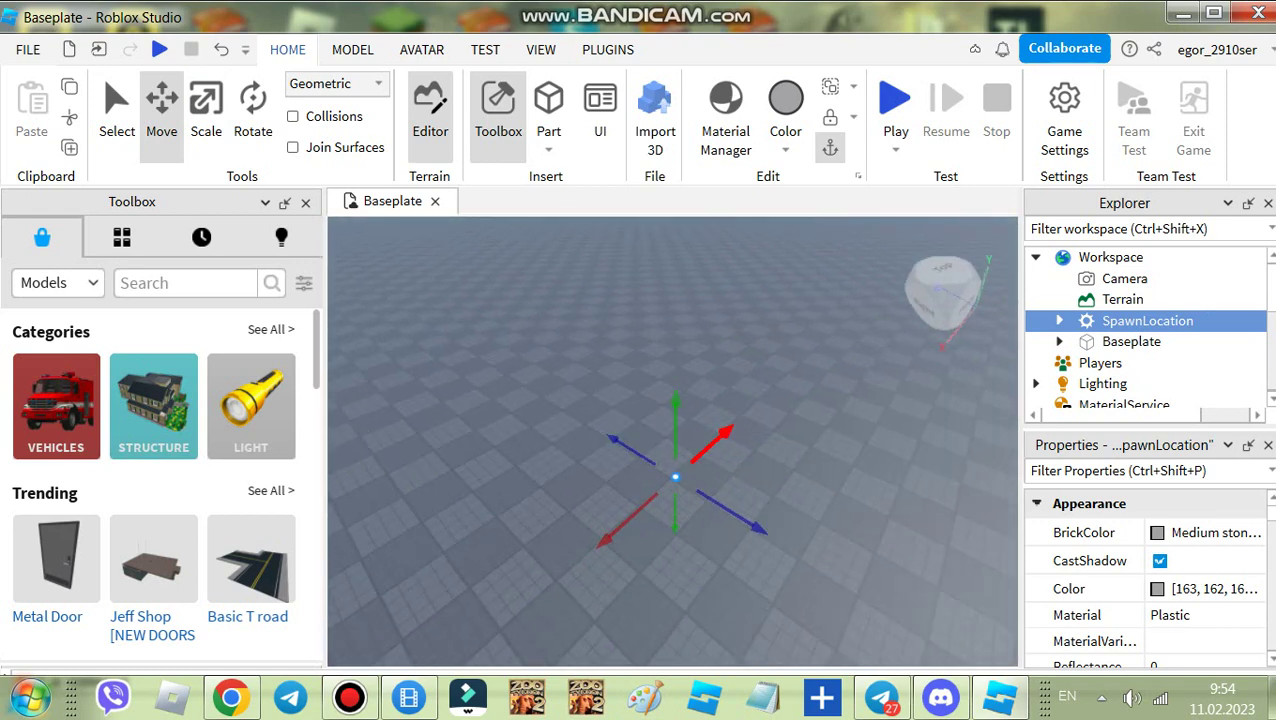
{"action": "key", "text": "w"}
{"action": "key", "text": "s"}
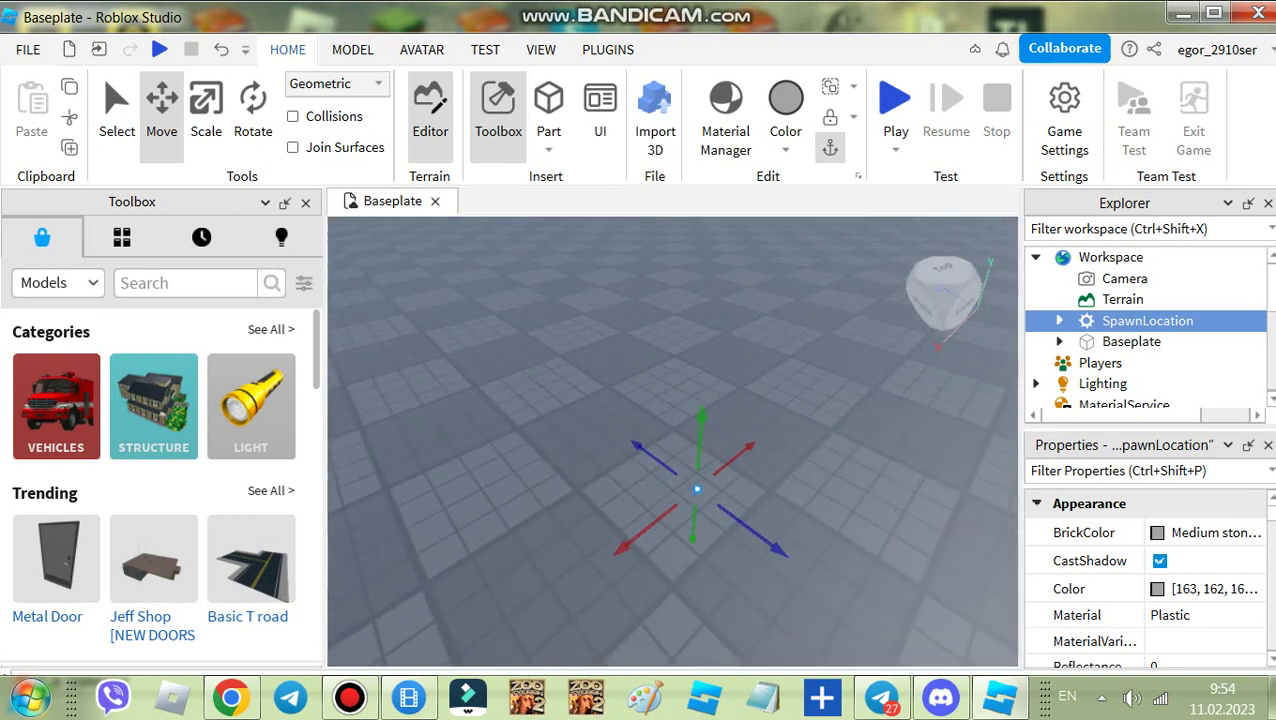
{"action": "left_click_drag", "start_coordinate": [701, 424], "coordinate": [713, 255]}
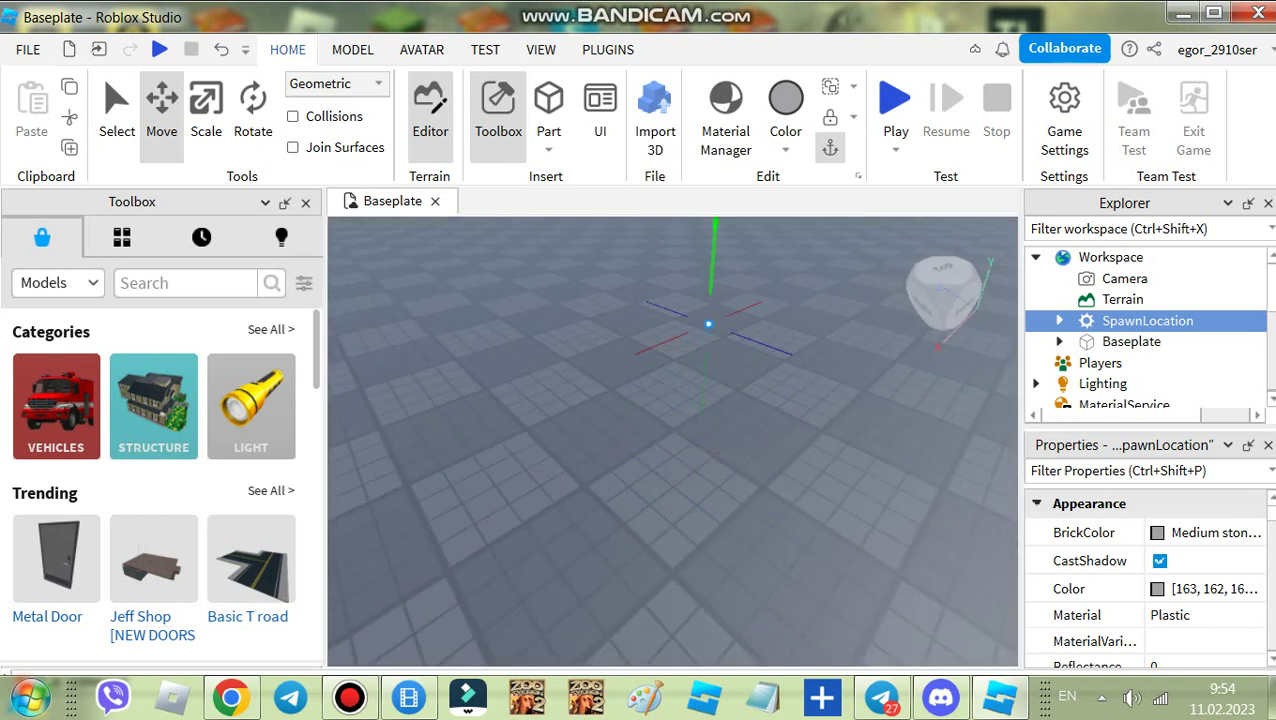
{"action": "right_click_drag", "start_coordinate": [713, 255], "coordinate": [745, 220]}
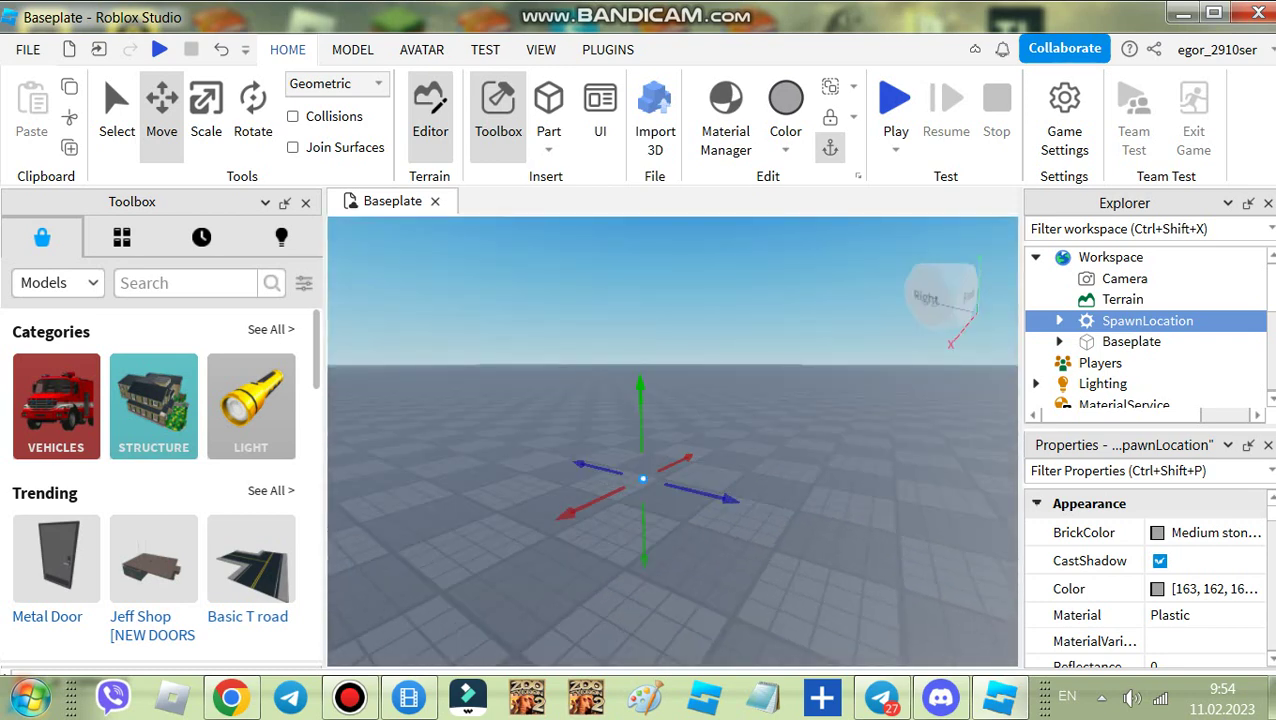
{"action": "left_click_drag", "start_coordinate": [640, 402], "coordinate": [637, 238]}
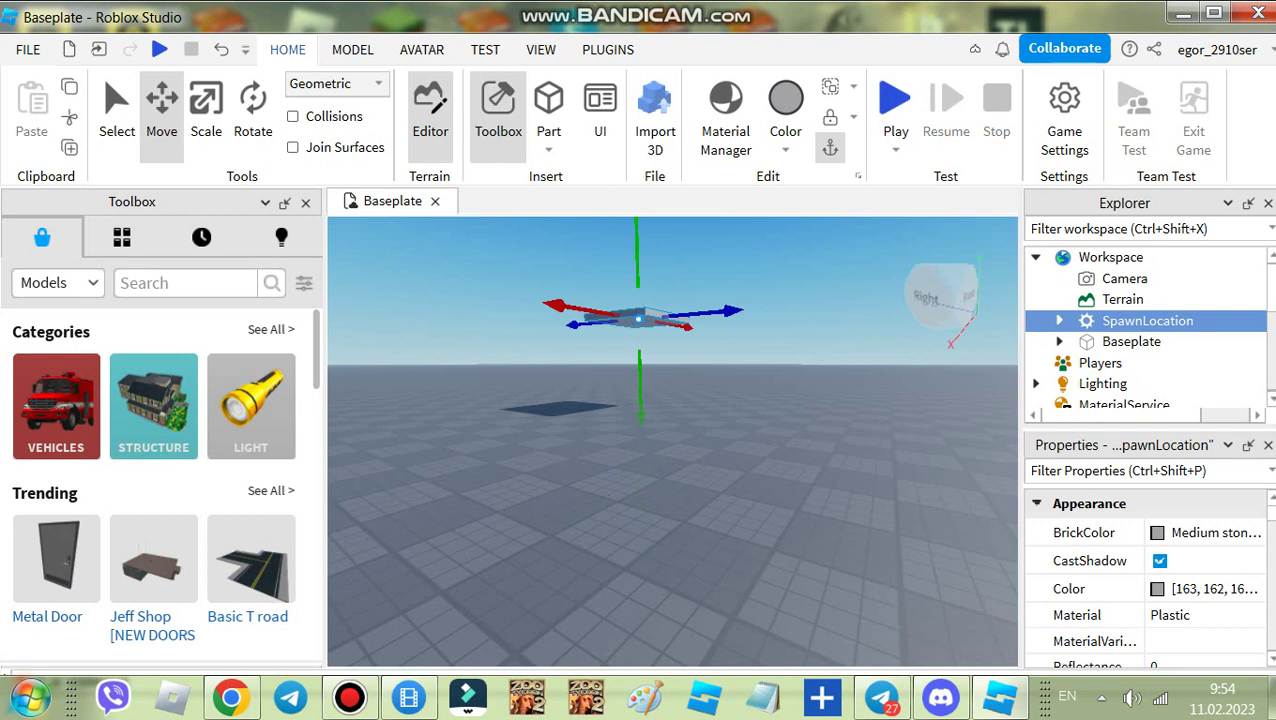
{"action": "left_click_drag", "start_coordinate": [636, 319], "coordinate": [626, 414]}
{"action": "right_click_drag", "start_coordinate": [626, 414], "coordinate": [600, 387]}
{"action": "key", "text": "w"}
{"action": "key", "text": "w"}
{"action": "key", "text": "s"}
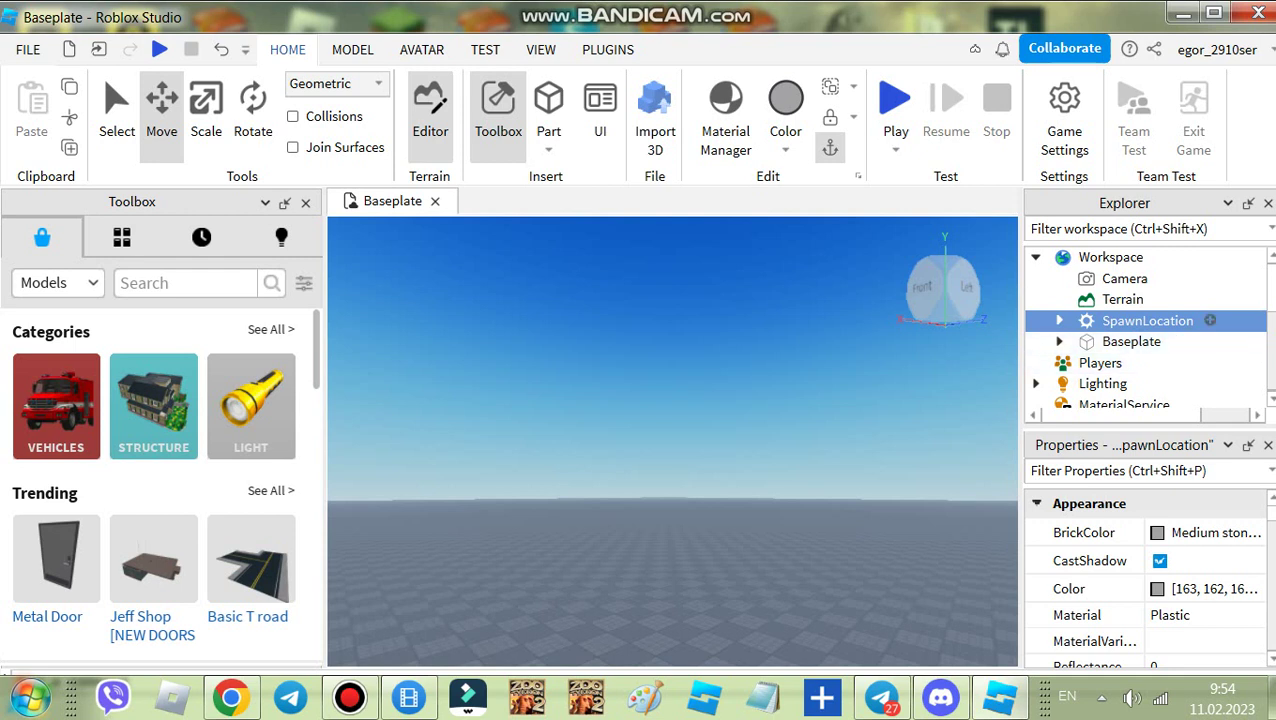
Color the Baseplate Deep blue.
{"action": "left_click", "coordinate": [1131, 342]}
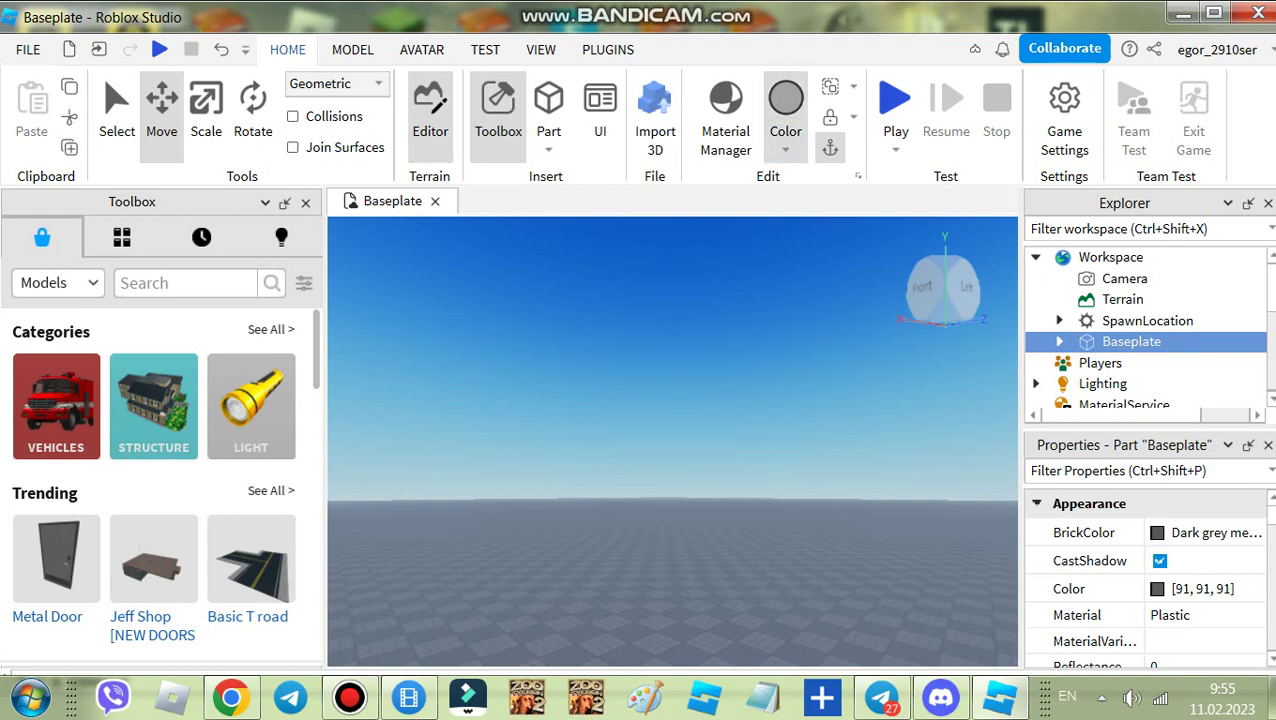
{"action": "left_click", "coordinate": [786, 148]}
{"action": "left_click", "coordinate": [977, 524]}
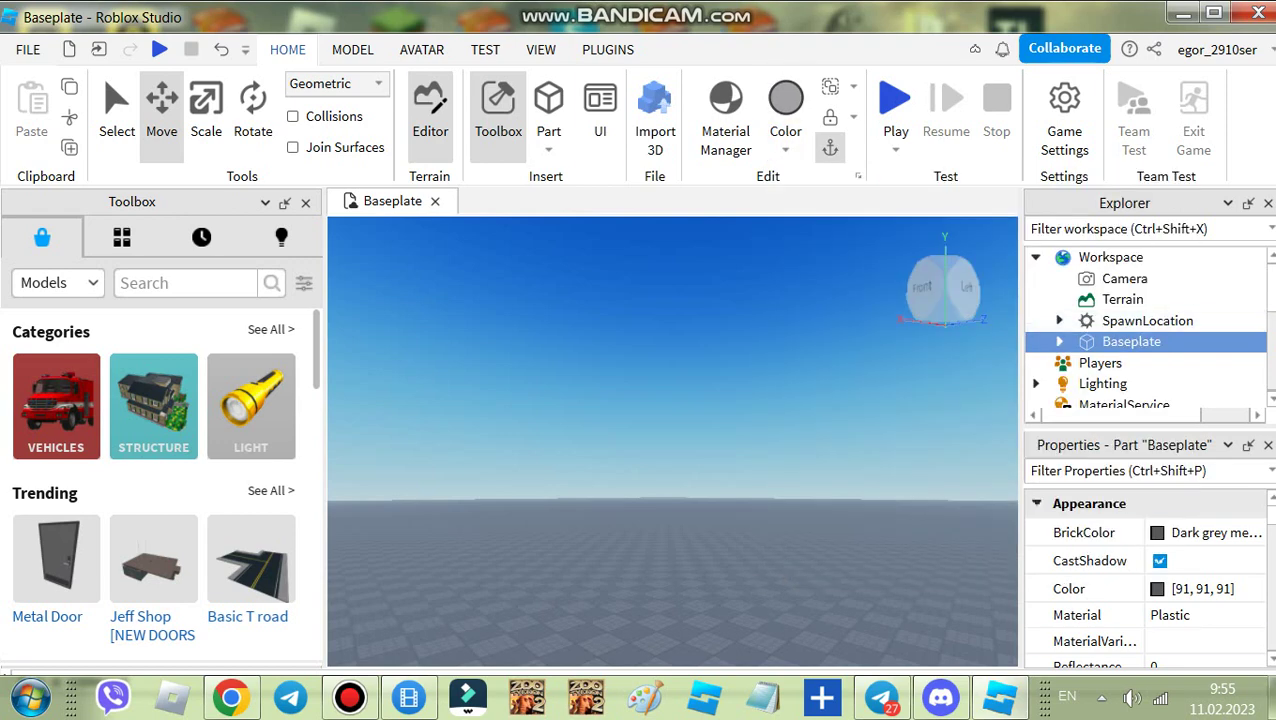
{"action": "left_click", "coordinate": [786, 148]}
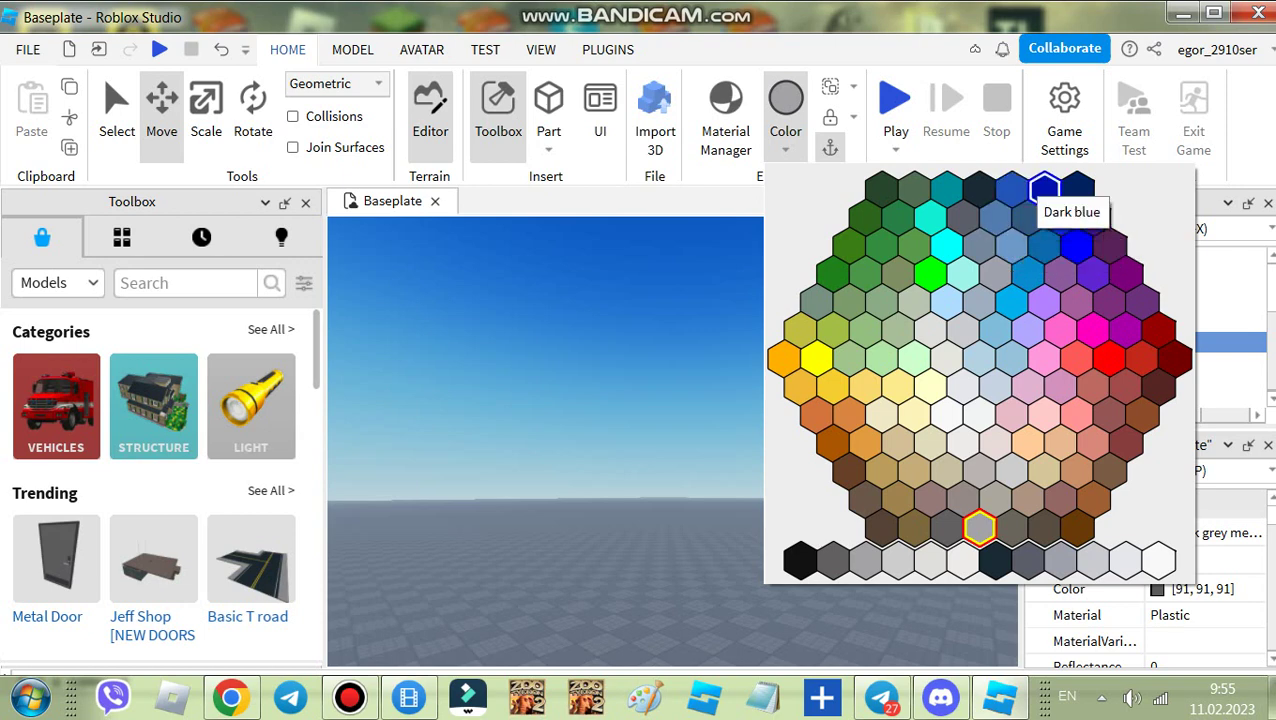
{"action": "left_click", "coordinate": [1044, 188]}
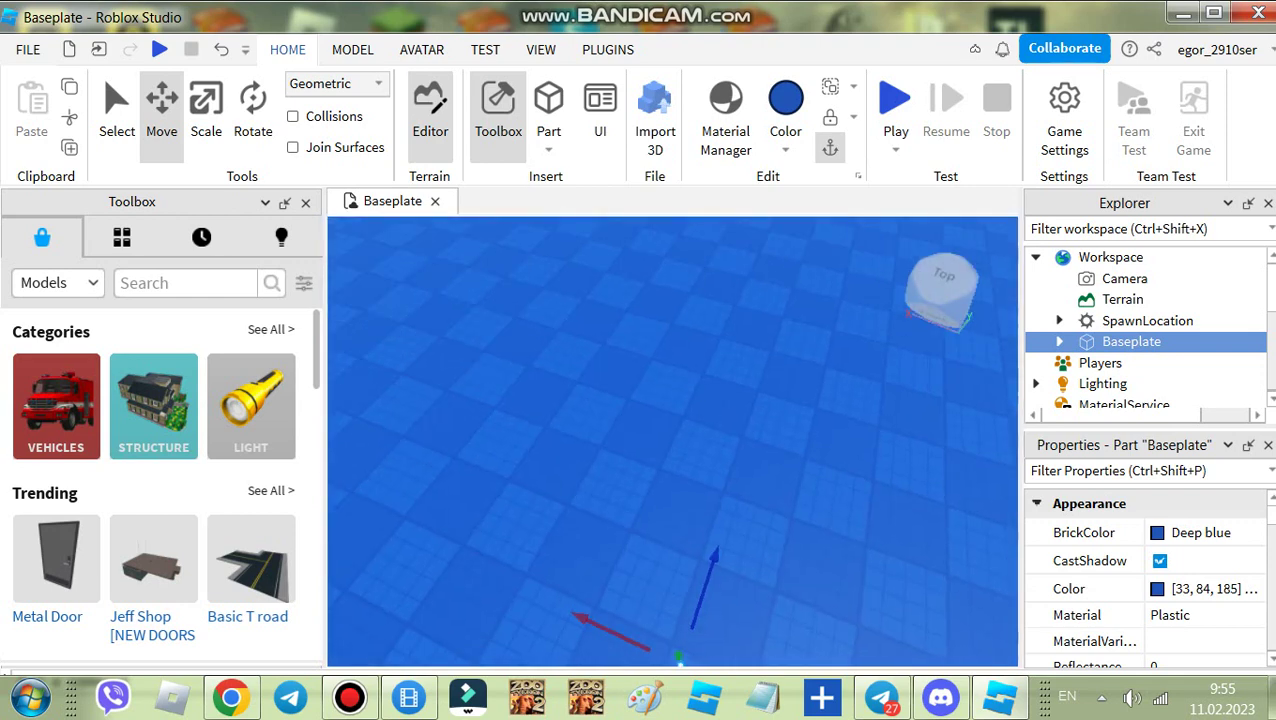
{"action": "right_click_drag", "start_coordinate": [680, 440], "coordinate": [465, 455]}
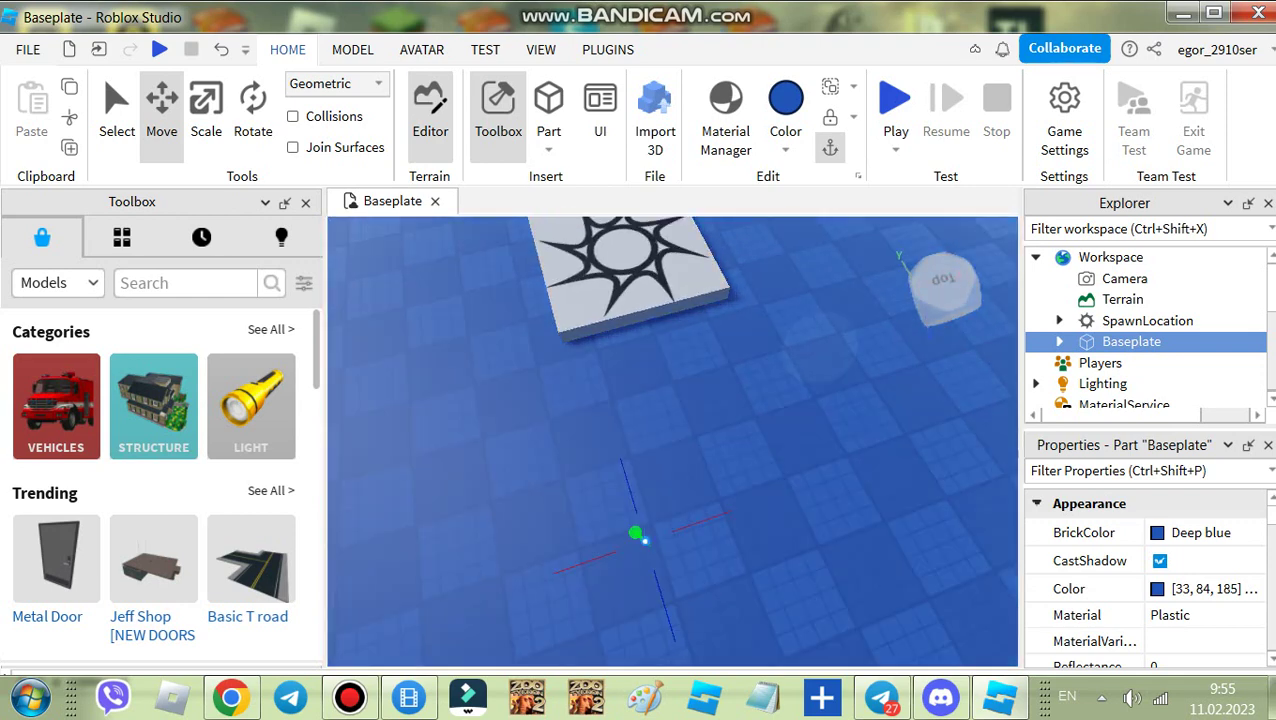
{"action": "right_click_drag", "start_coordinate": [820, 345], "coordinate": [818, 240]}
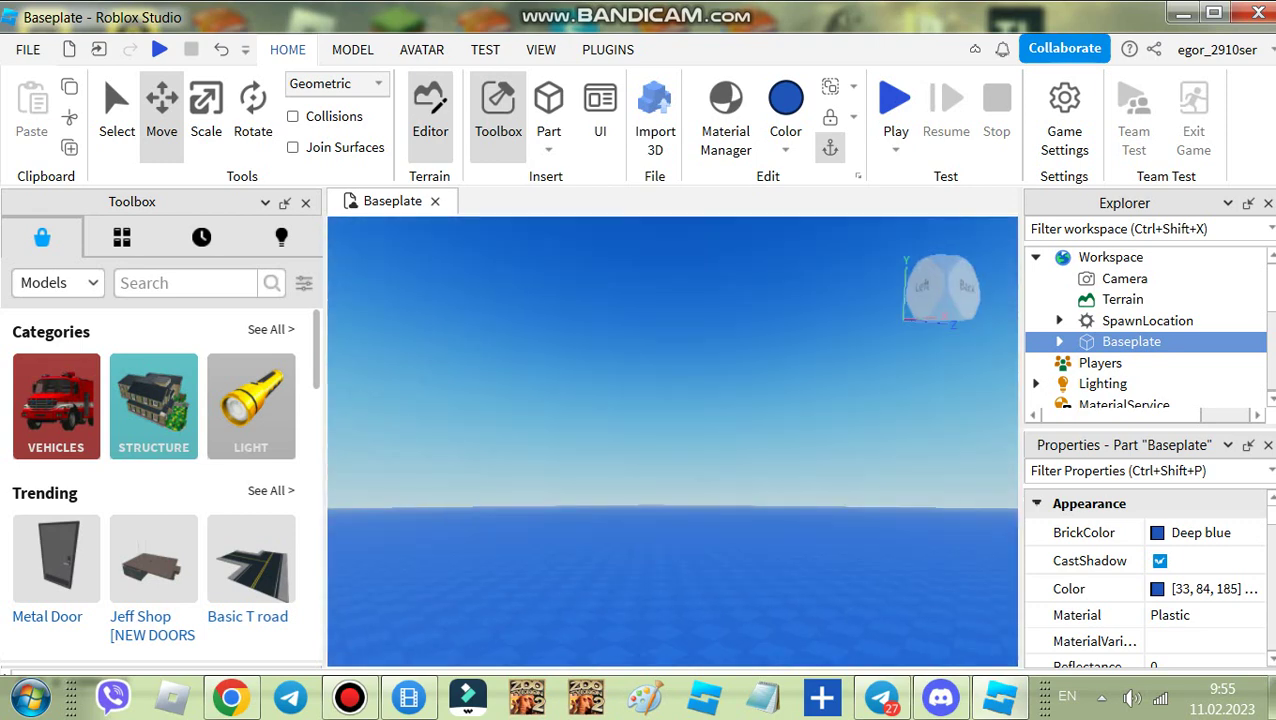
Examine the recolored Baseplate and the SpawnLocation on it from several angles and distances.
{"action": "left_click", "coordinate": [818, 300]}
{"action": "right_click_drag", "start_coordinate": [818, 300], "coordinate": [816, 350]}
{"action": "right_click_drag", "start_coordinate": [672, 440], "coordinate": [662, 350]}
{"action": "left_click", "coordinate": [1131, 342]}
{"action": "left_click_drag", "start_coordinate": [735, 319], "coordinate": [645, 562]}
{"action": "right_click_drag", "start_coordinate": [645, 562], "coordinate": [645, 450]}
{"action": "left_click", "coordinate": [645, 562]}
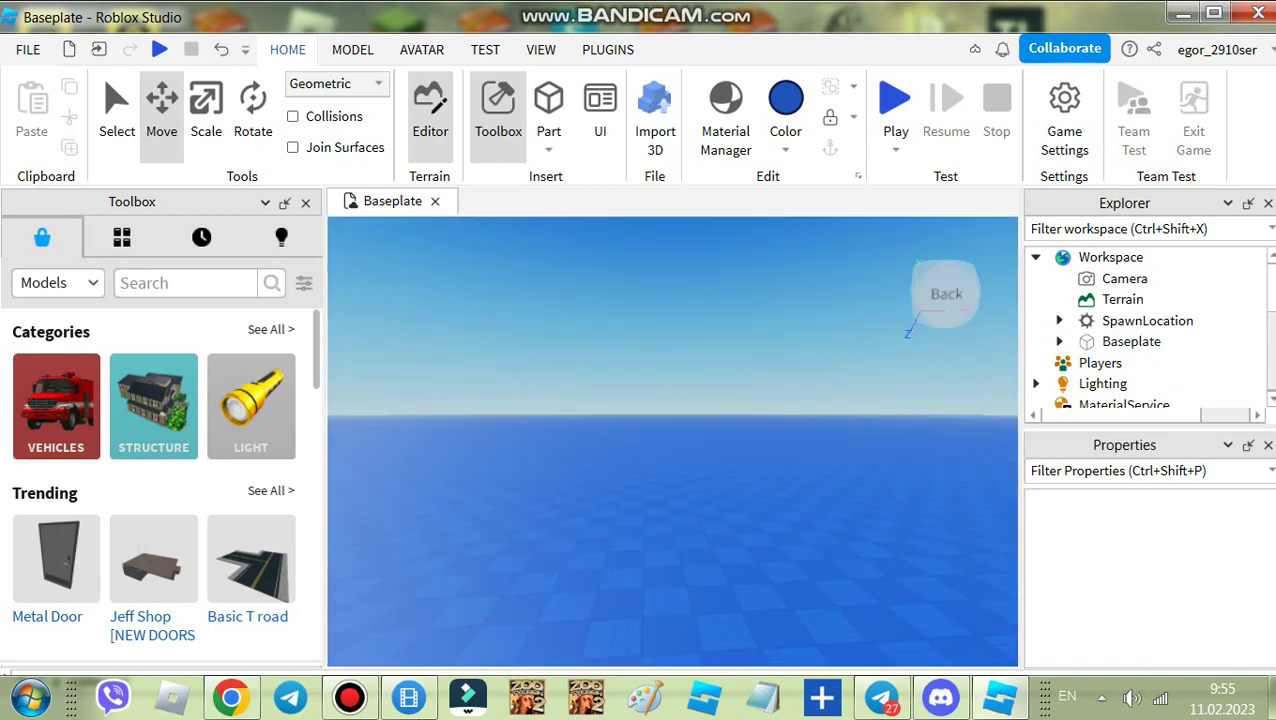
{"action": "right_click_drag", "start_coordinate": [645, 562], "coordinate": [560, 665]}
{"action": "scroll", "coordinate": [672, 440], "scroll_direction": "down", "scroll_amount": 5}
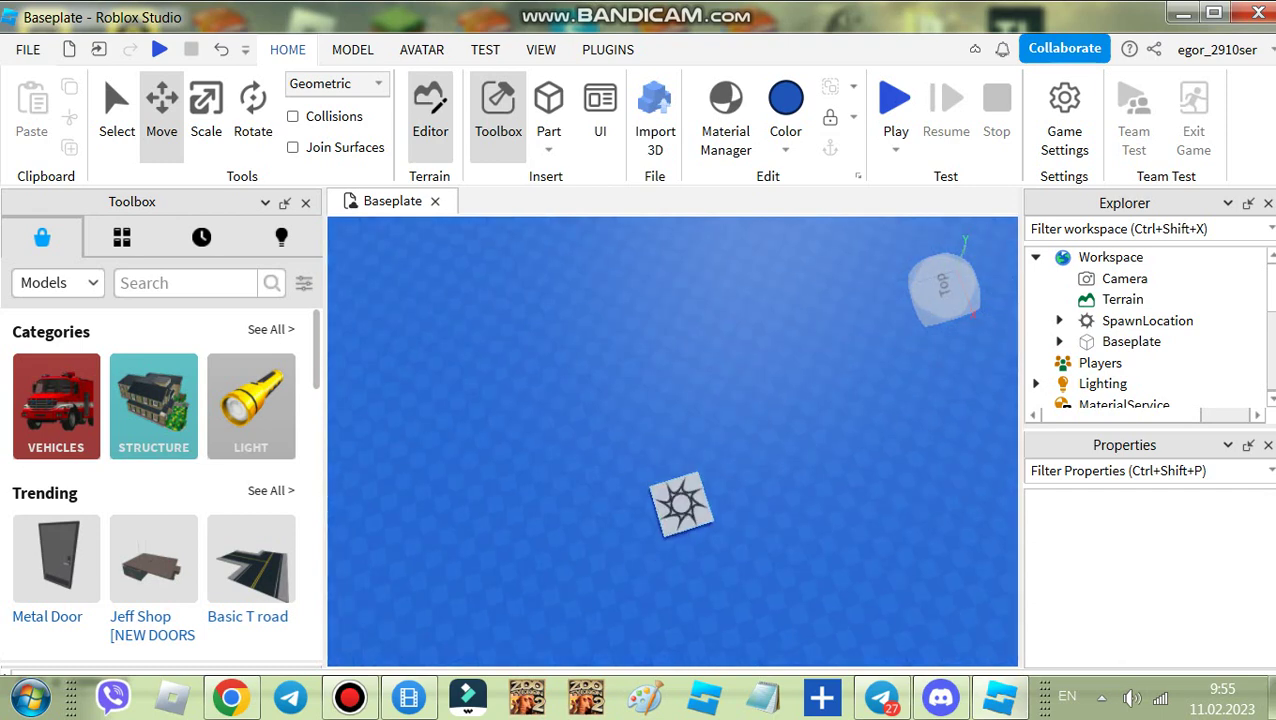
{"action": "scroll", "coordinate": [672, 440], "scroll_direction": "up", "scroll_amount": 4}
{"action": "right_click_drag", "start_coordinate": [672, 440], "coordinate": [672, 356]}
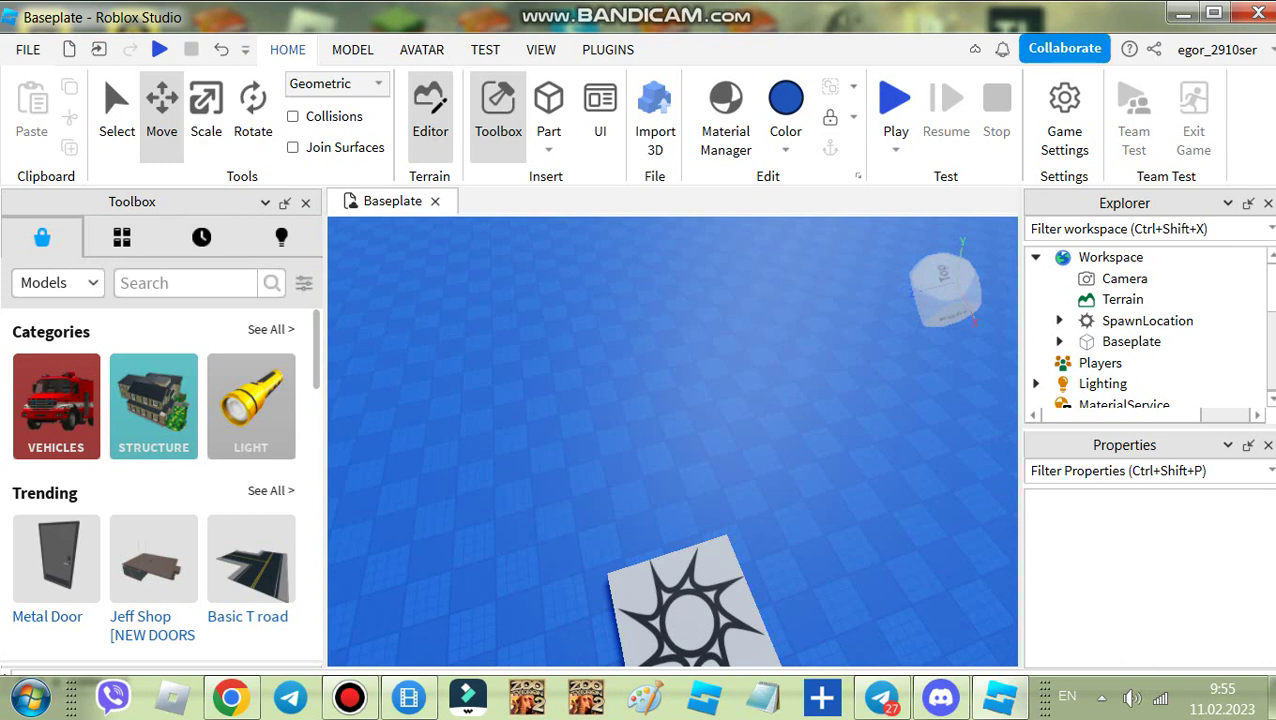
{"action": "right_click_drag", "start_coordinate": [672, 440], "coordinate": [672, 400]}
Change the current part color to medium grey with no object selected.
{"action": "left_click", "coordinate": [786, 150]}
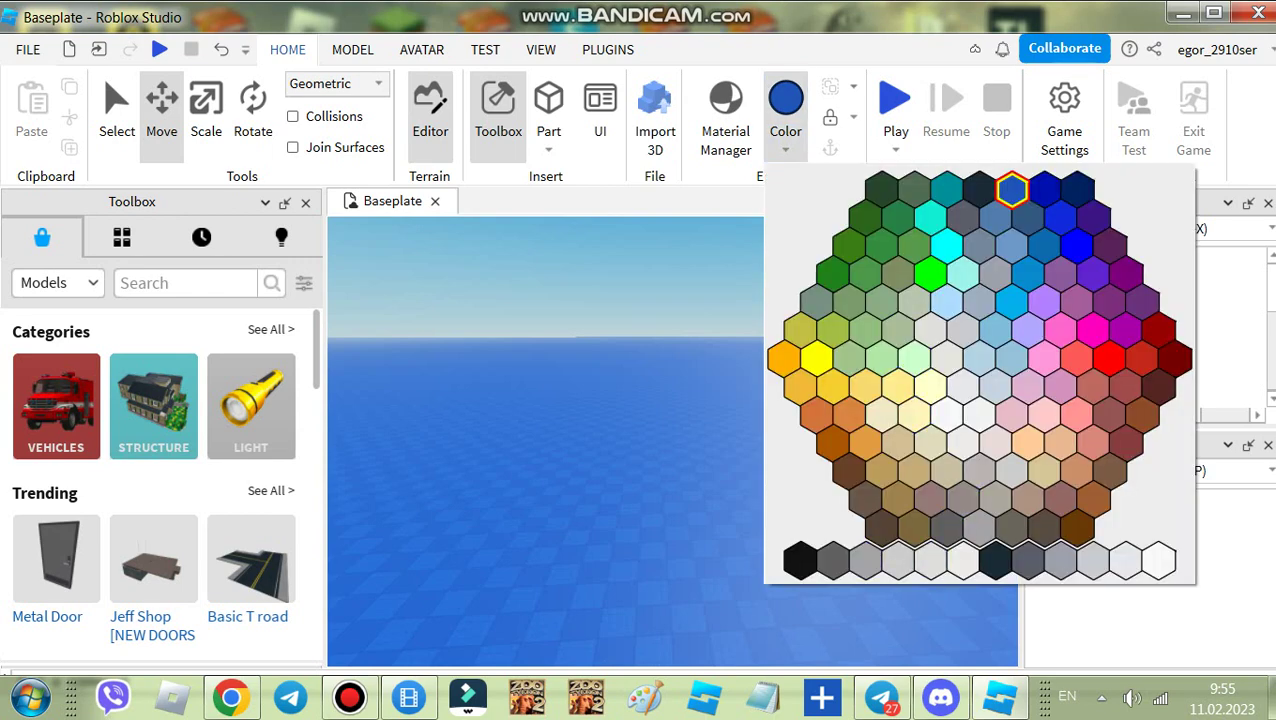
{"action": "left_click", "coordinate": [786, 150]}
{"action": "left_click", "coordinate": [786, 150]}
{"action": "left_click", "coordinate": [786, 150]}
Switch to Chrome, review the Ocean lore (sea animals) video from about 0:31 to 0:35, and return to Roblox Studio.
{"action": "left_click", "coordinate": [231, 697]}
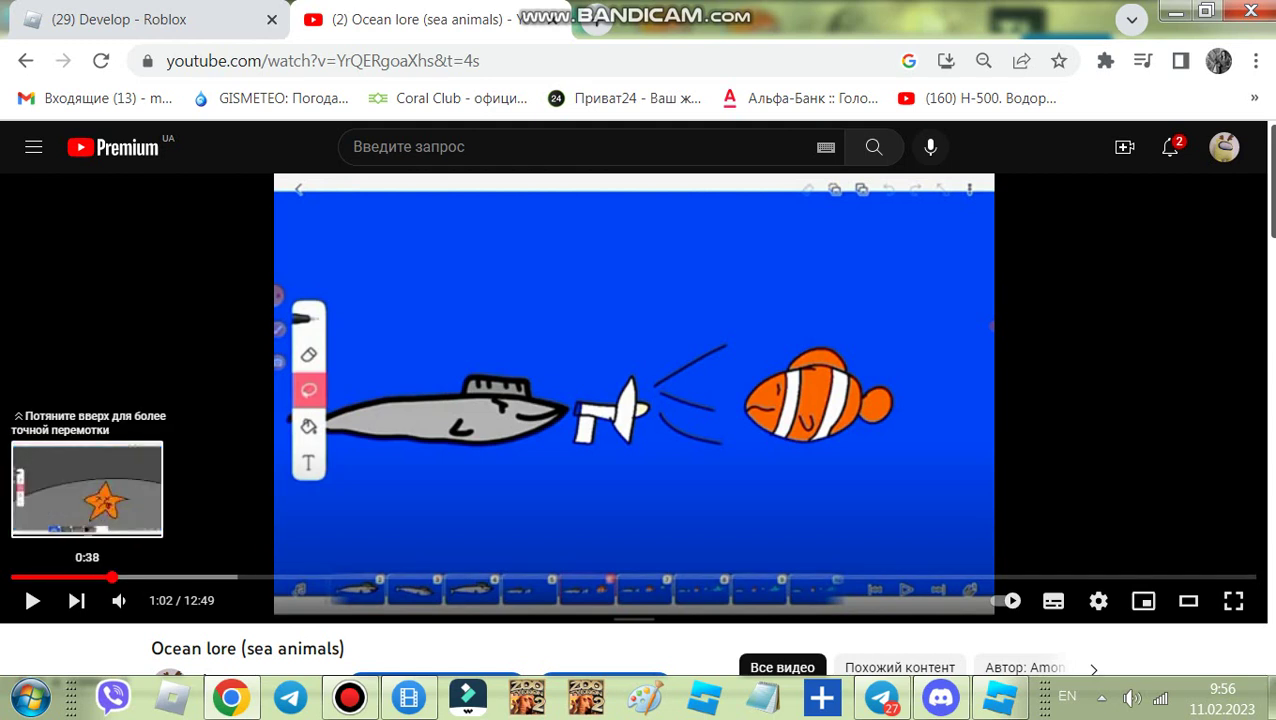
{"action": "left_click_drag", "start_coordinate": [72, 577], "coordinate": [72, 577]}
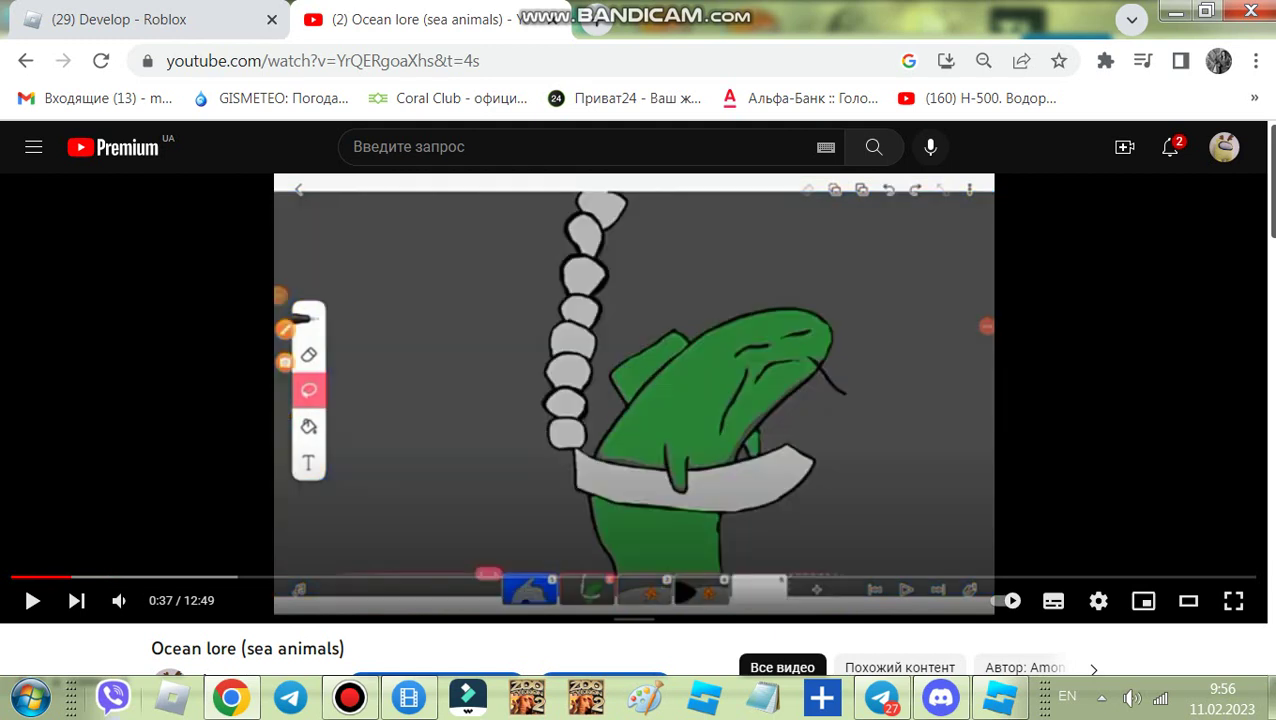
{"action": "left_click_drag", "start_coordinate": [62, 577], "coordinate": [62, 577]}
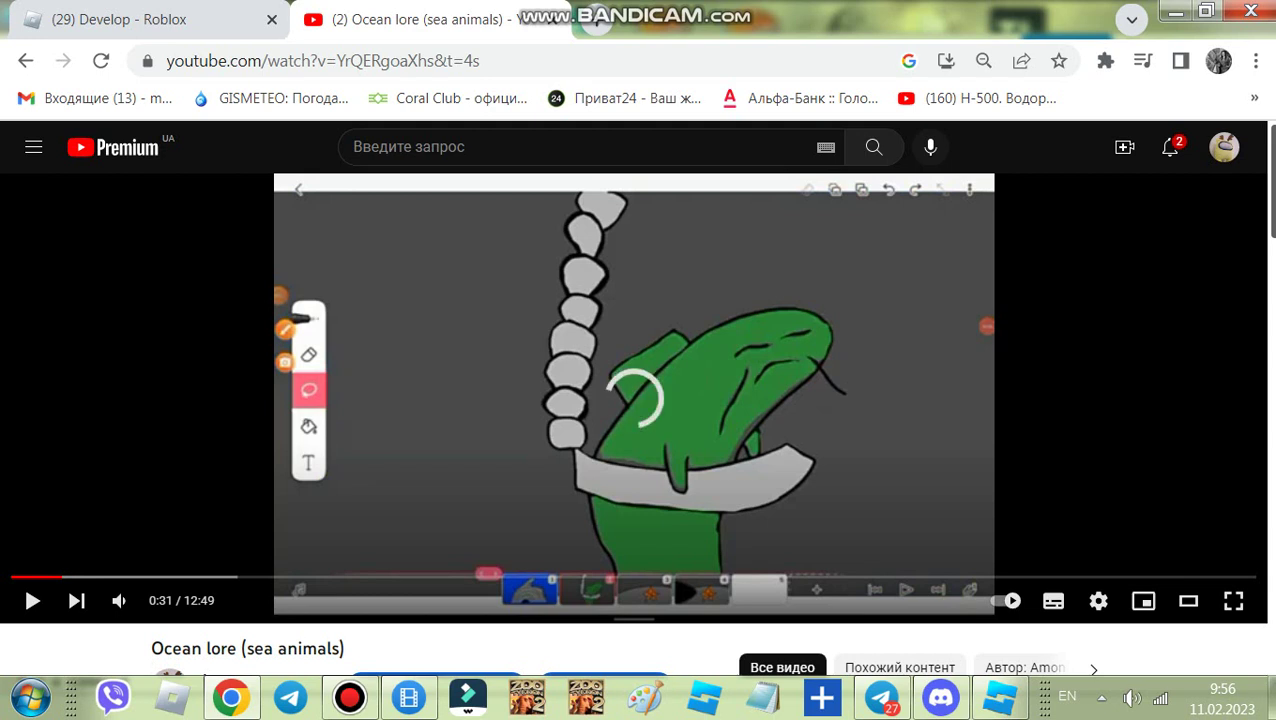
{"action": "key", "text": "space"}
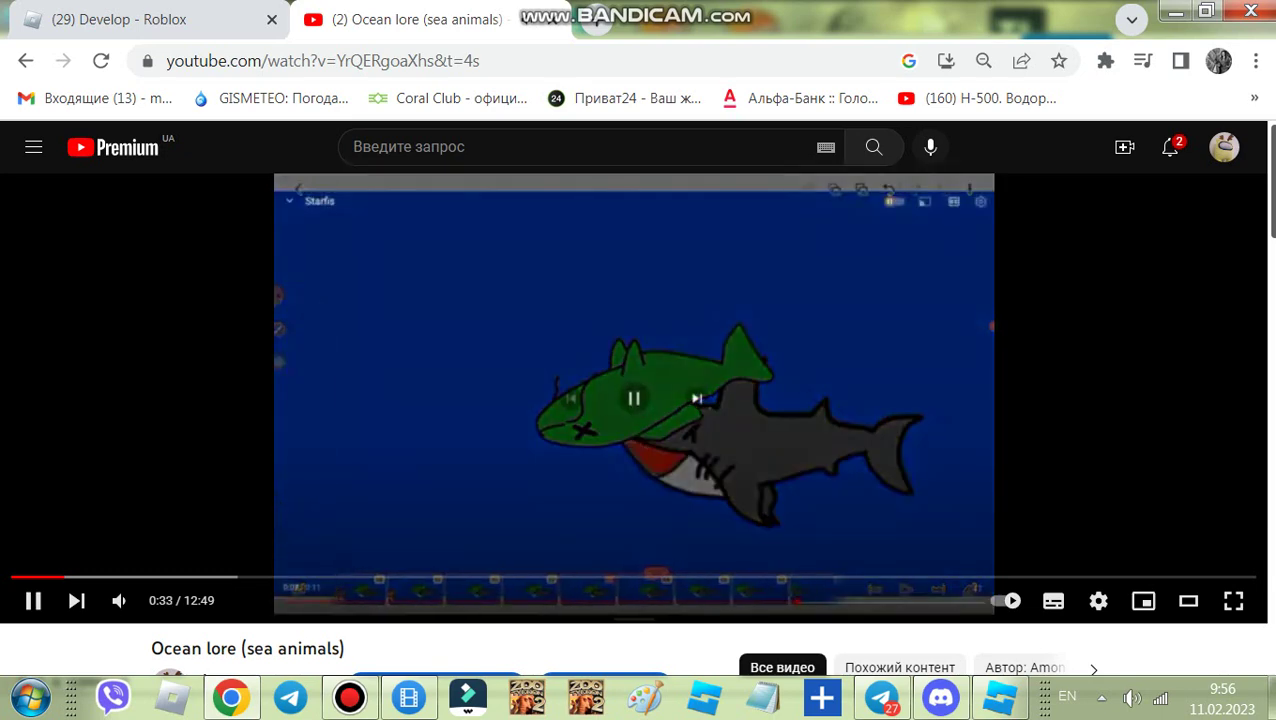
{"action": "key", "text": "space"}
{"action": "key", "text": "space"}
{"action": "key", "text": "space"}
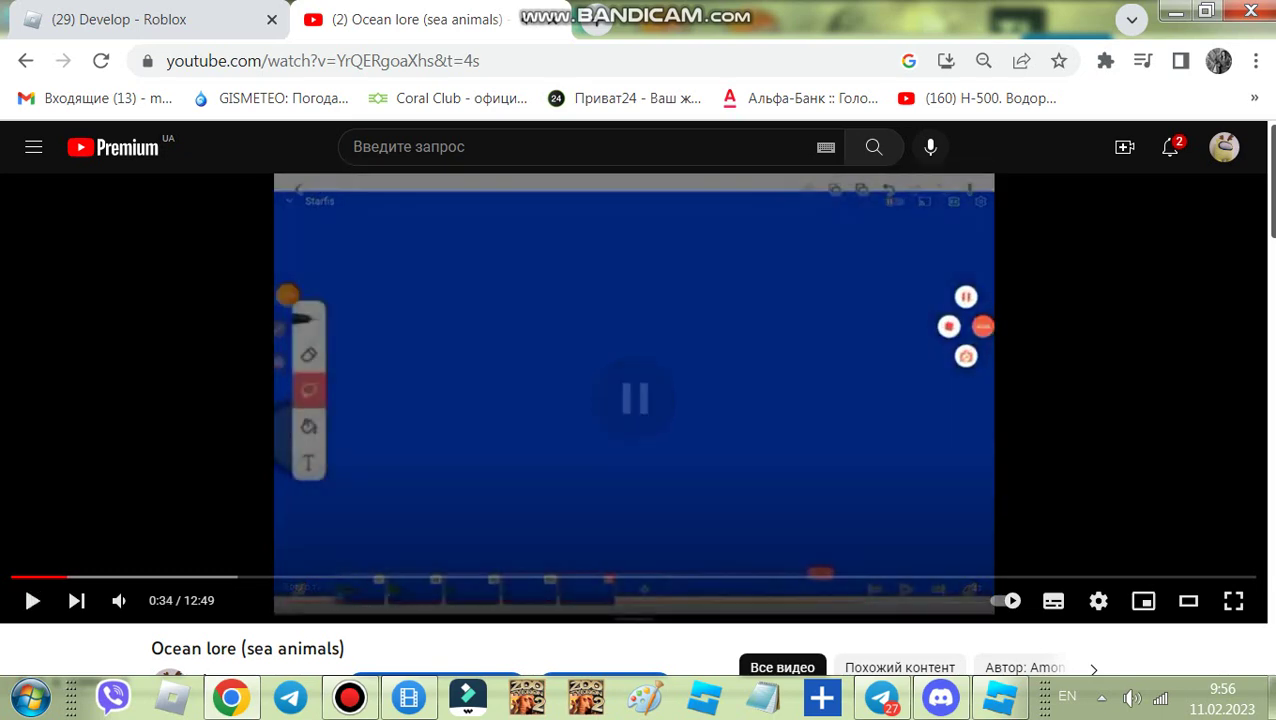
{"action": "key", "text": "space"}
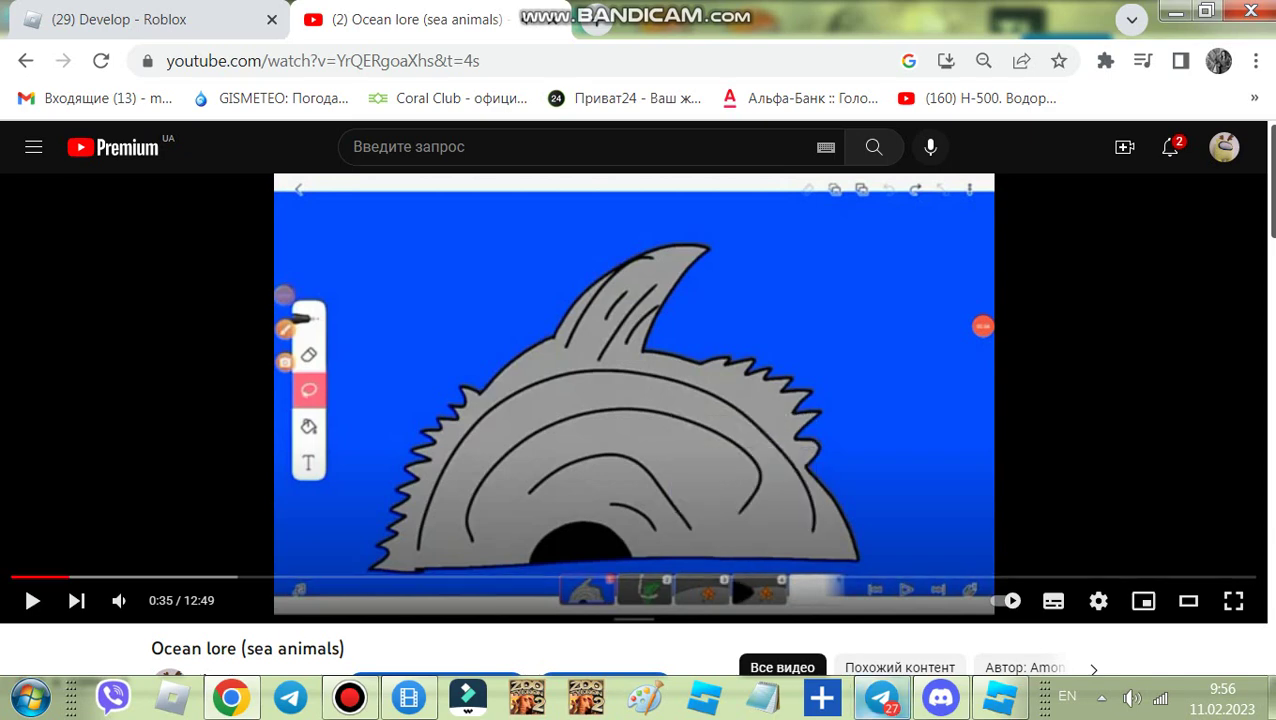
{"action": "left_click", "coordinate": [1001, 697]}
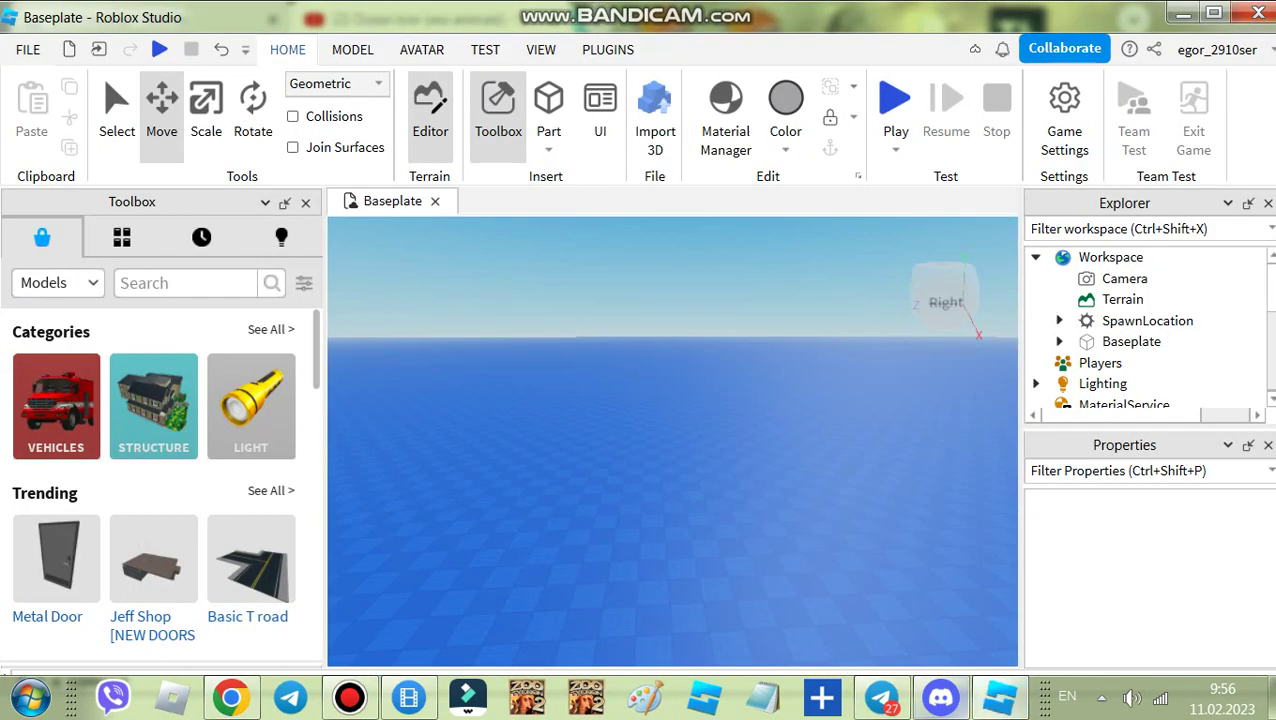
Close the Discord window and return to Roblox Studio.
{"action": "right_click", "coordinate": [940, 697]}
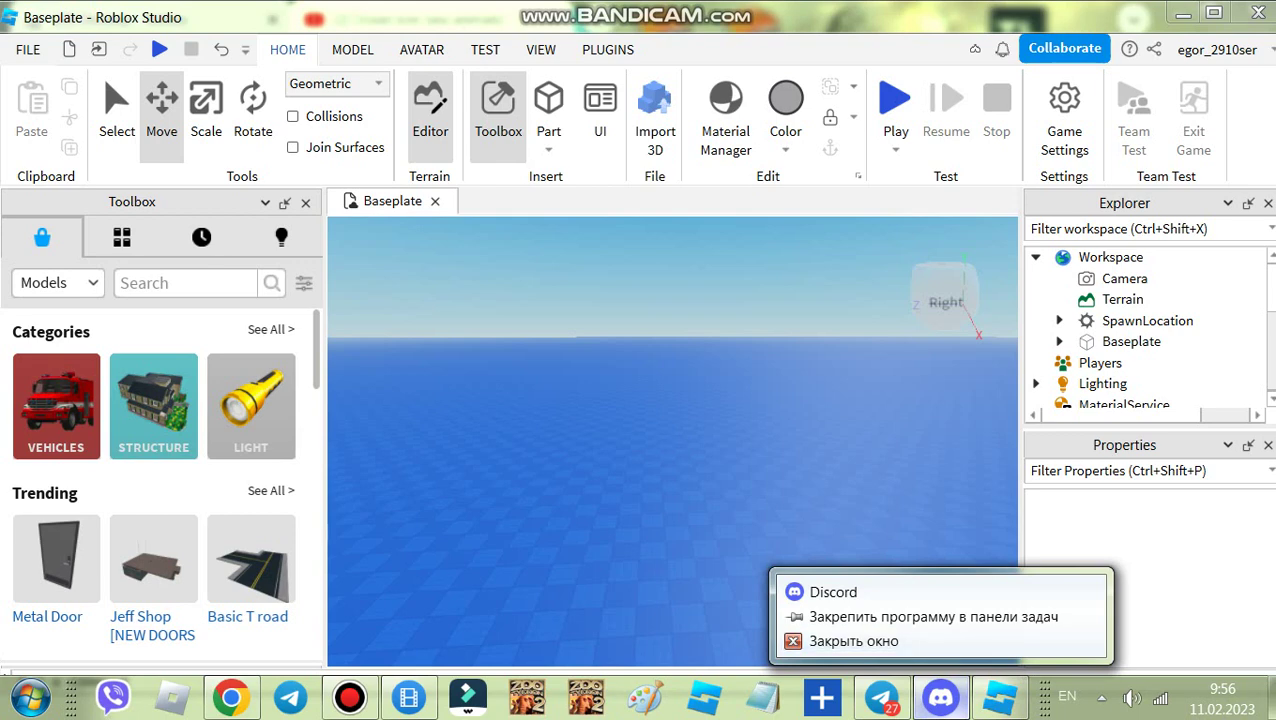
{"action": "left_click", "coordinate": [930, 640]}
{"action": "left_click", "coordinate": [1000, 697]}
Insert a block part behind the SpawnLocation and scale it lengthwise and widthwise into a large flat slab.
{"action": "right_click_drag", "start_coordinate": [680, 440], "coordinate": [812, 495]}
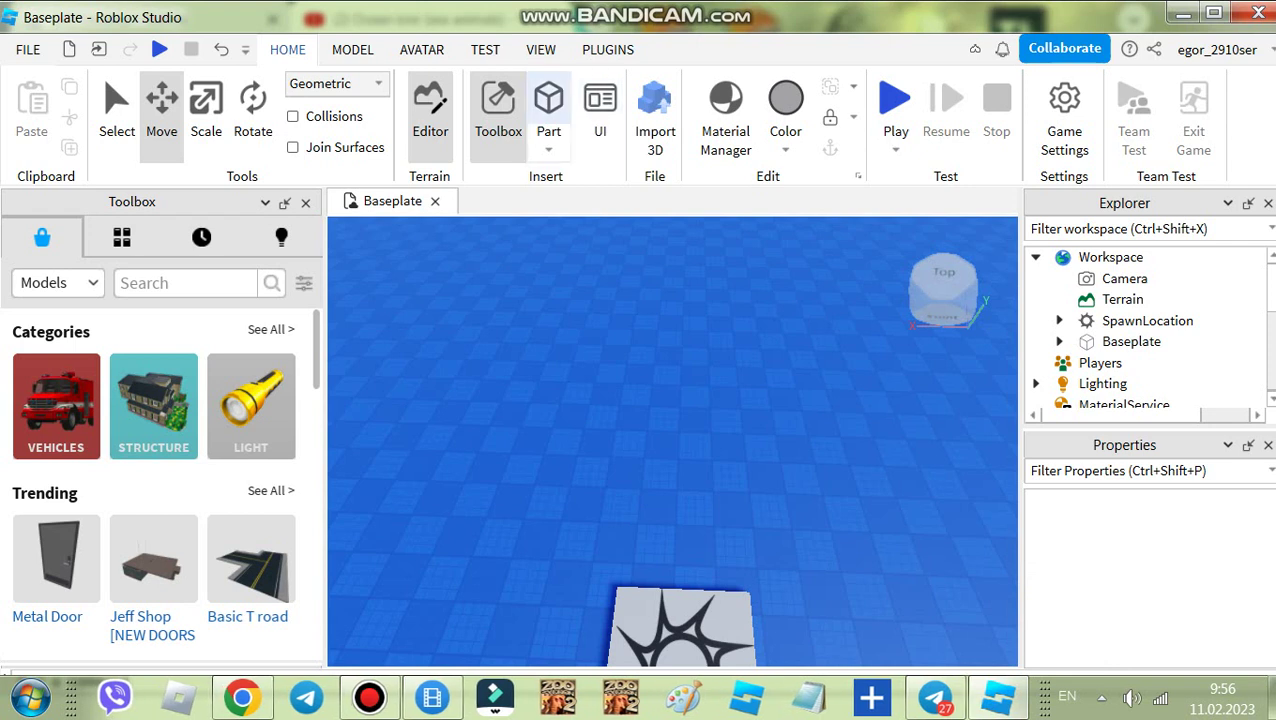
{"action": "left_click", "coordinate": [548, 105]}
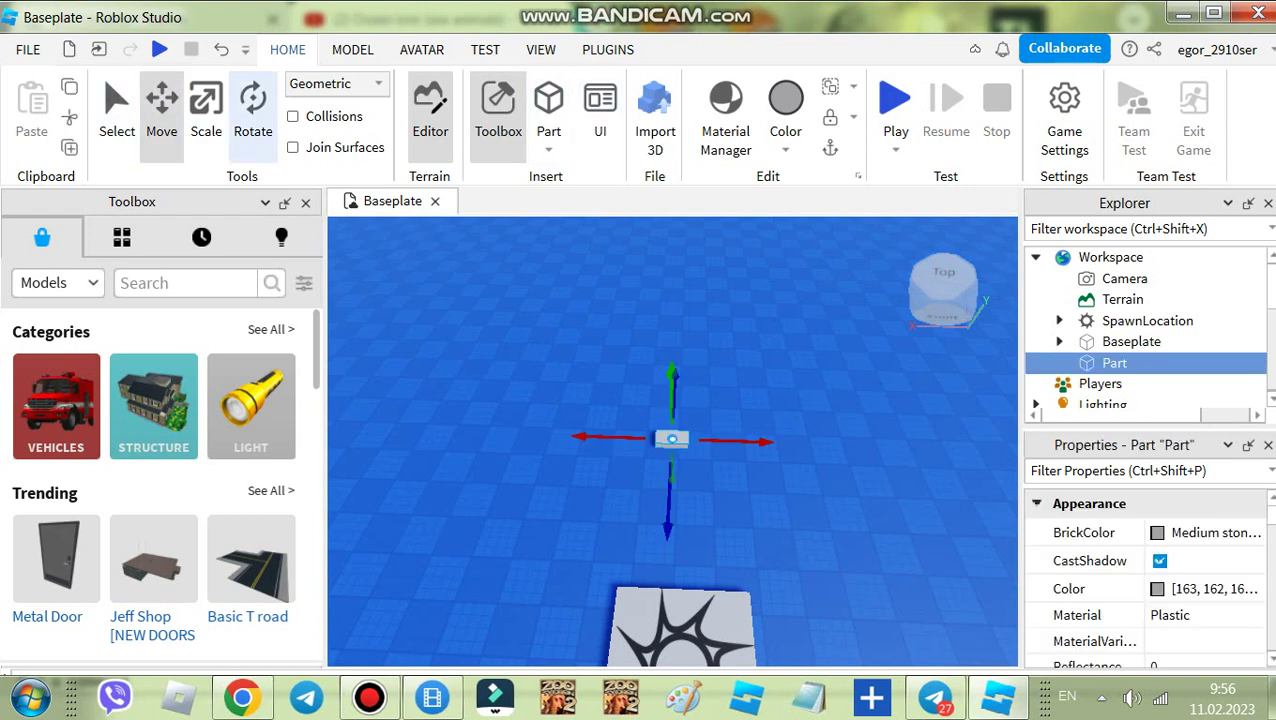
{"action": "left_click", "coordinate": [206, 112]}
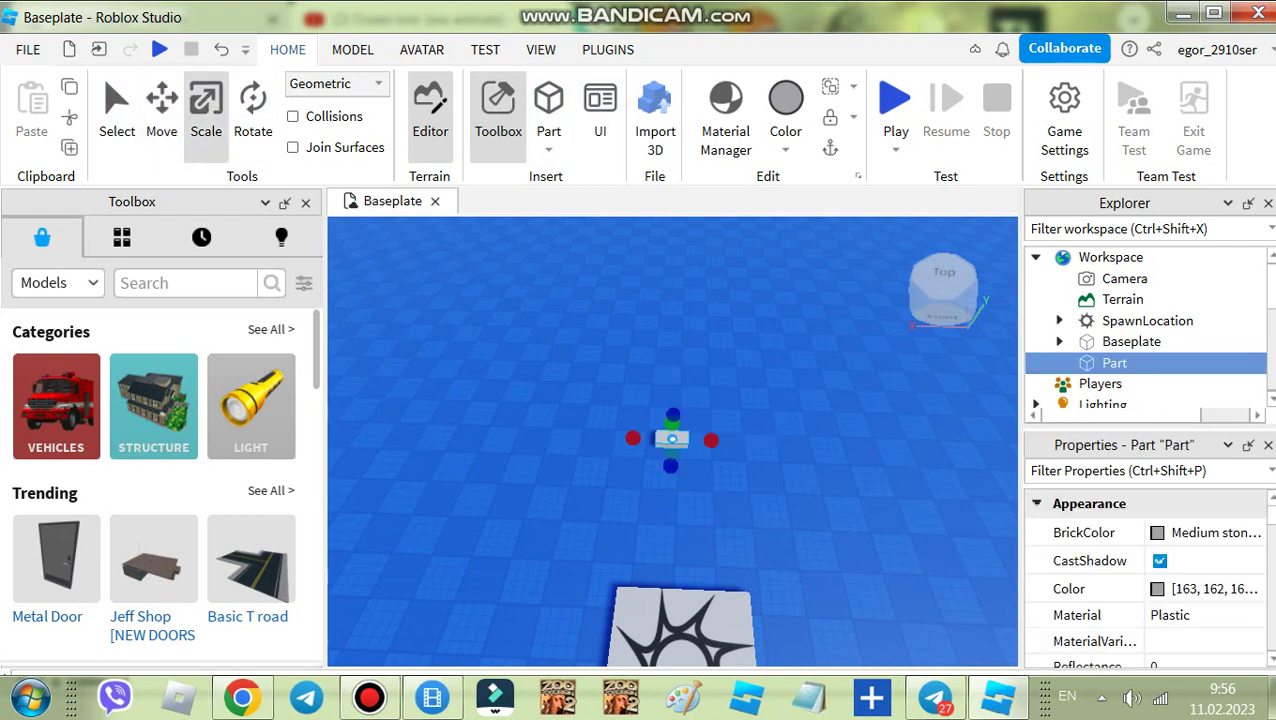
{"action": "left_click_drag", "start_coordinate": [632, 438], "coordinate": [330, 427]}
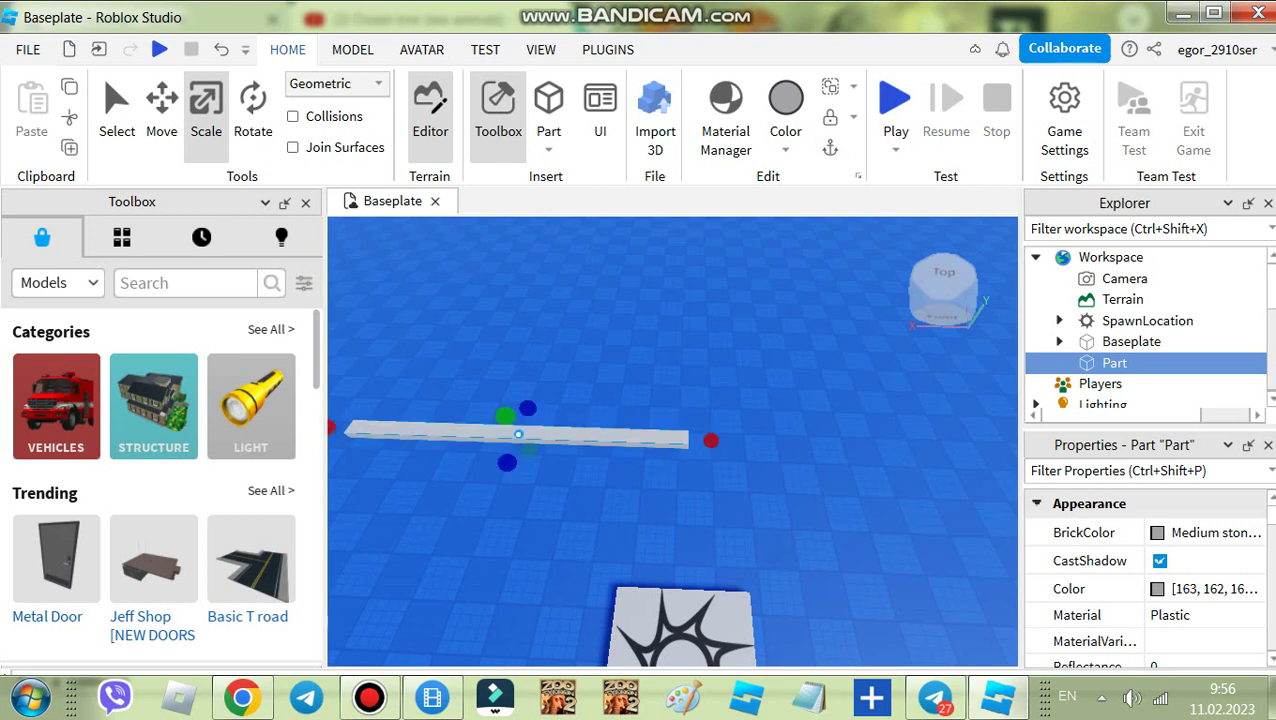
{"action": "left_click_drag", "start_coordinate": [710, 440], "coordinate": [947, 448]}
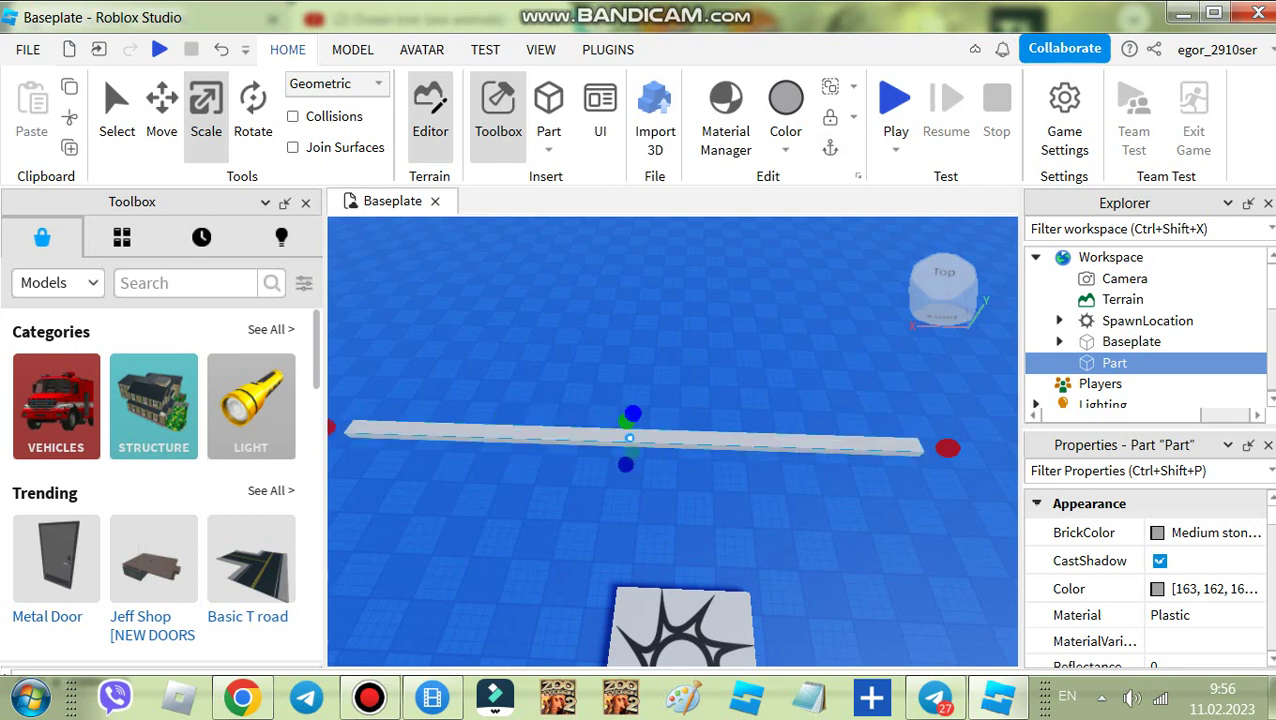
{"action": "left_click_drag", "start_coordinate": [632, 413], "coordinate": [658, 212]}
{"action": "right_click_drag", "start_coordinate": [658, 270], "coordinate": [735, 222]}
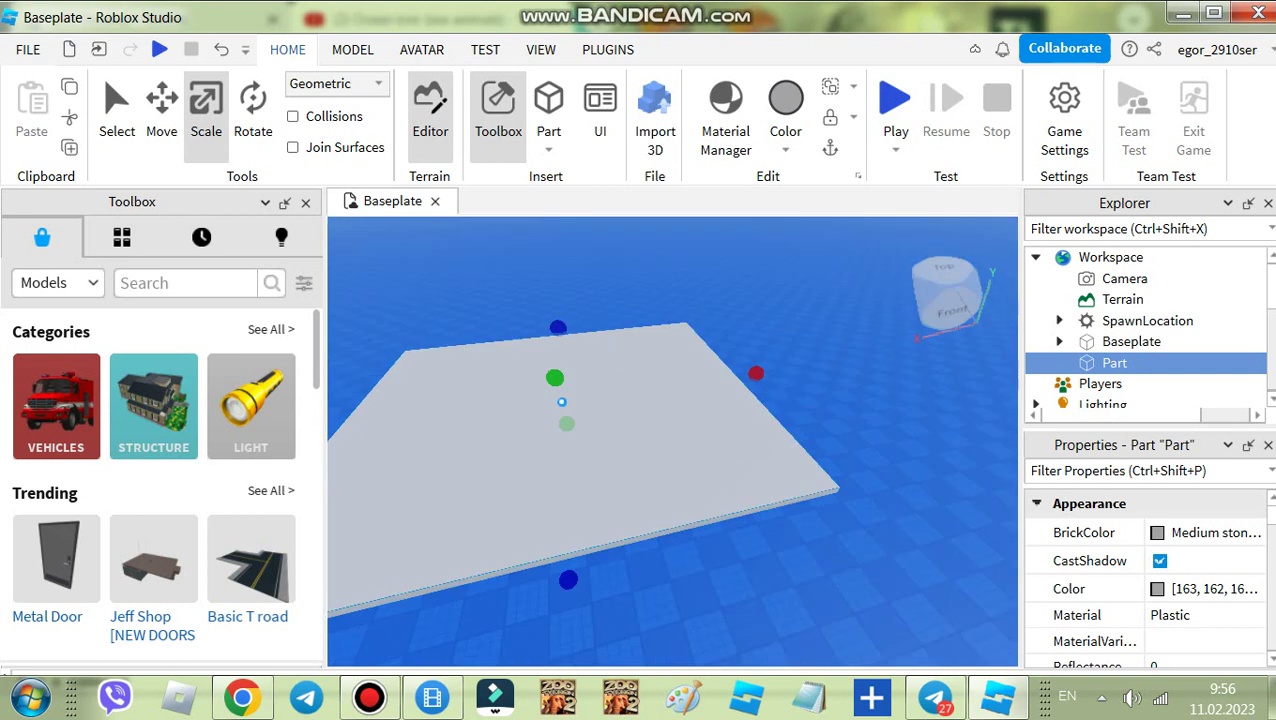
{"action": "left_click_drag", "start_coordinate": [756, 374], "coordinate": [841, 361]}
Scale the slab upward into a tall building-like block and deselect it.
{"action": "right_click_drag", "start_coordinate": [825, 375], "coordinate": [812, 318]}
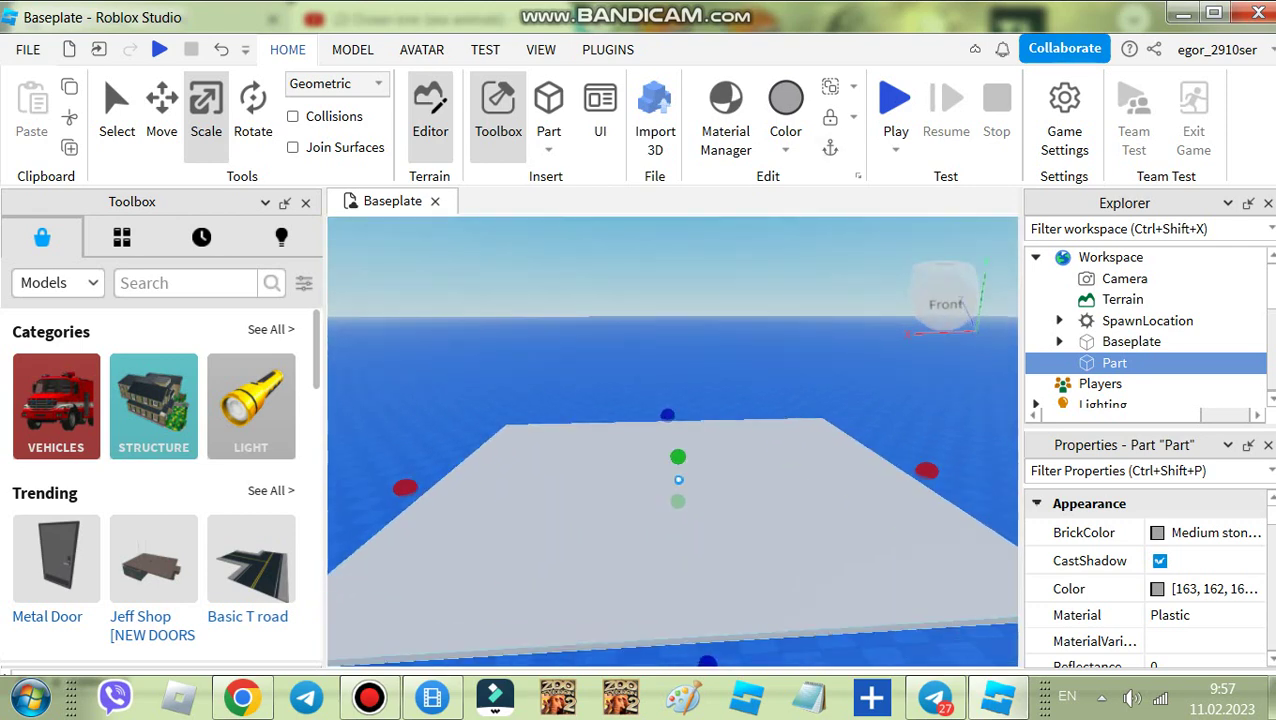
{"action": "left_click_drag", "start_coordinate": [678, 457], "coordinate": [678, 343]}
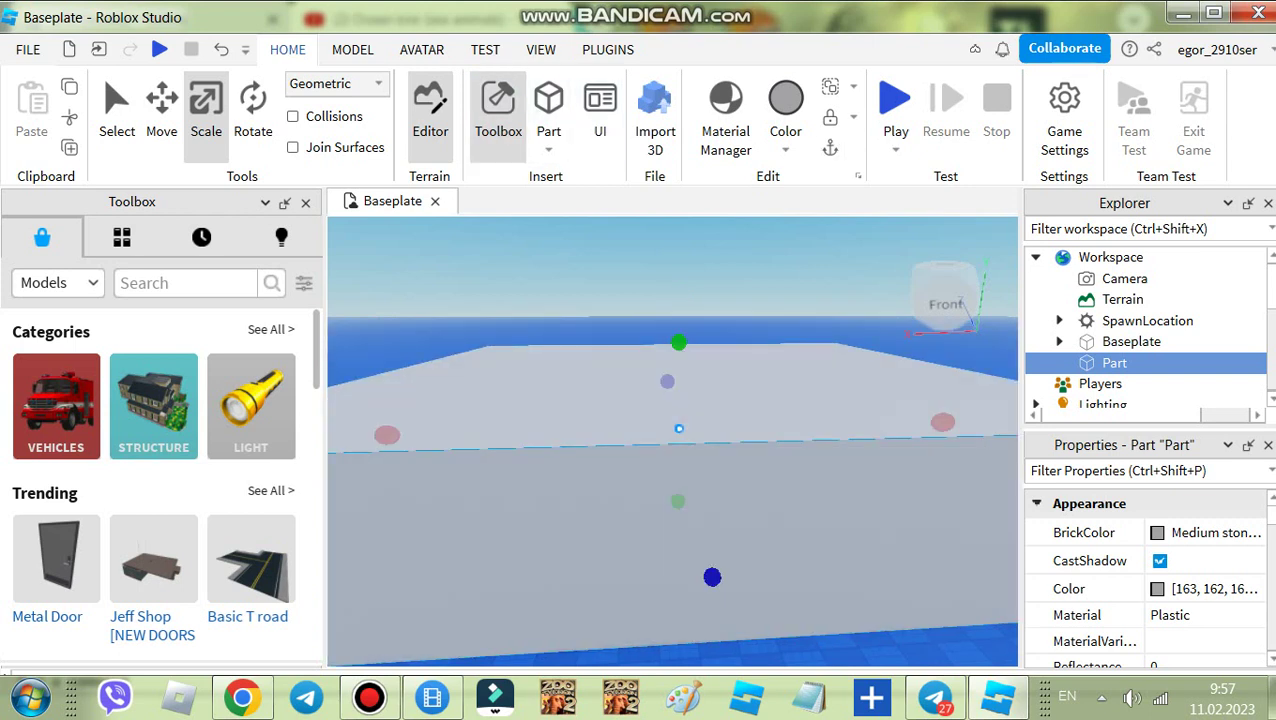
{"action": "left_click", "coordinate": [672, 275]}
{"action": "right_click_drag", "start_coordinate": [672, 275], "coordinate": [674, 240]}
{"action": "key", "text": "w"}
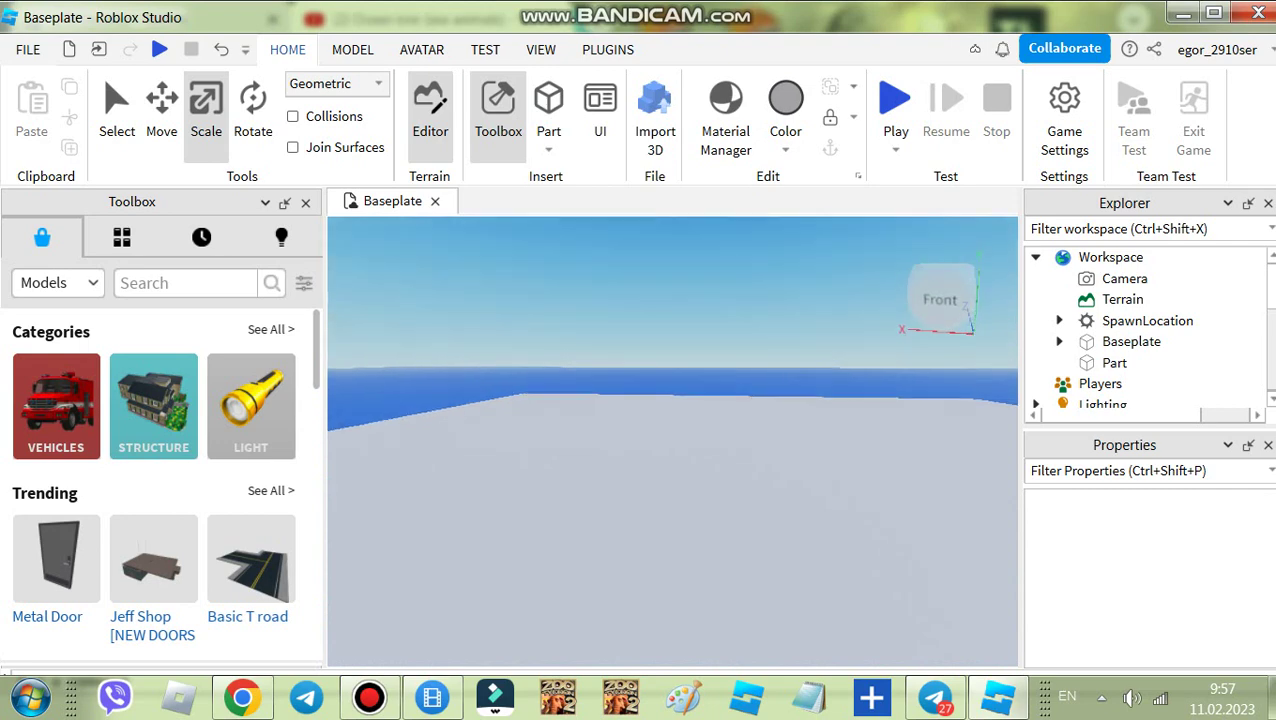
{"action": "right_click_drag", "start_coordinate": [668, 422], "coordinate": [667, 414]}
{"action": "left_click", "coordinate": [548, 150]}
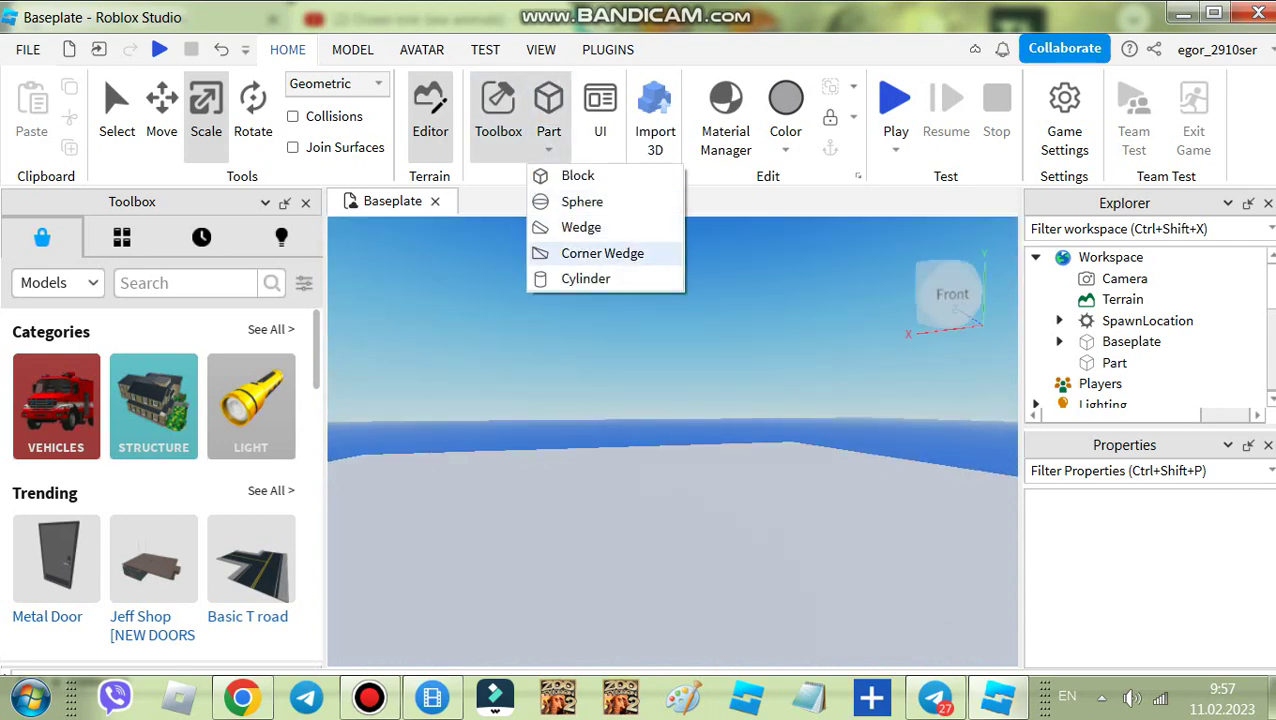
{"action": "left_click", "coordinate": [602, 253]}
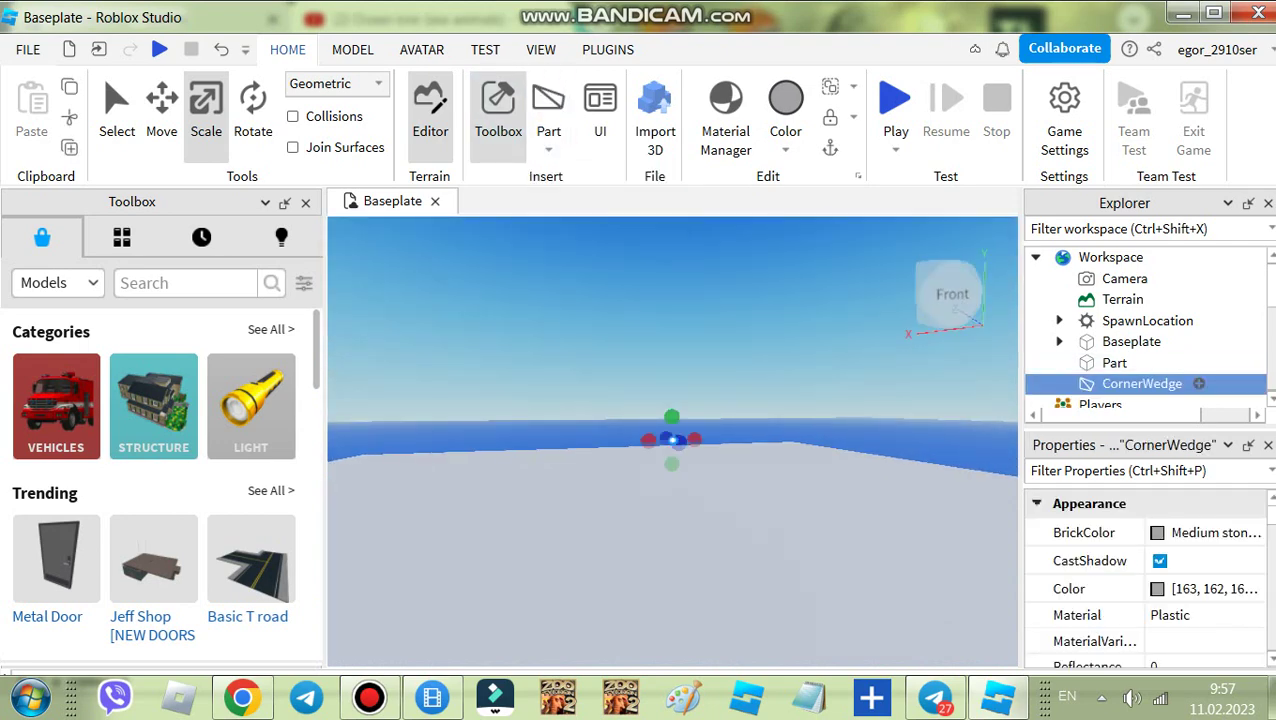
{"action": "right_click", "coordinate": [1142, 383]}
{"action": "left_click", "coordinate": [990, 142]}
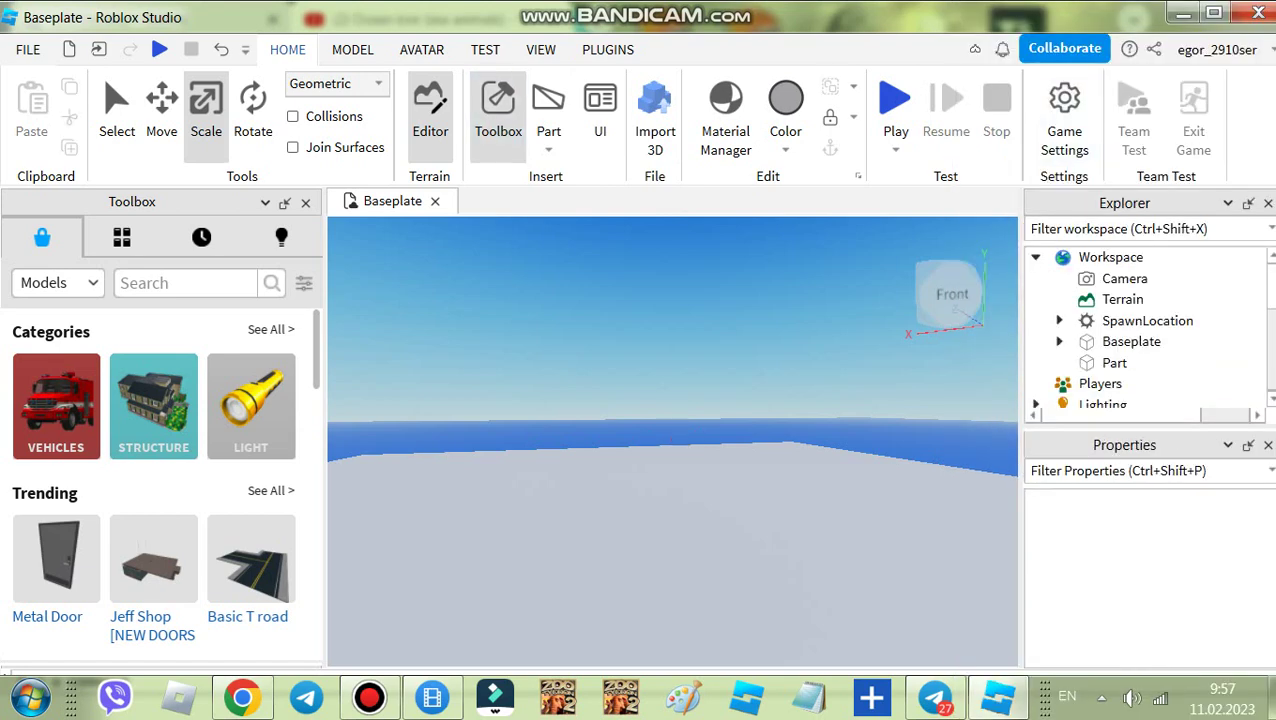
Insert a Wedge part and move it up above the large block.
{"action": "left_click", "coordinate": [548, 149]}
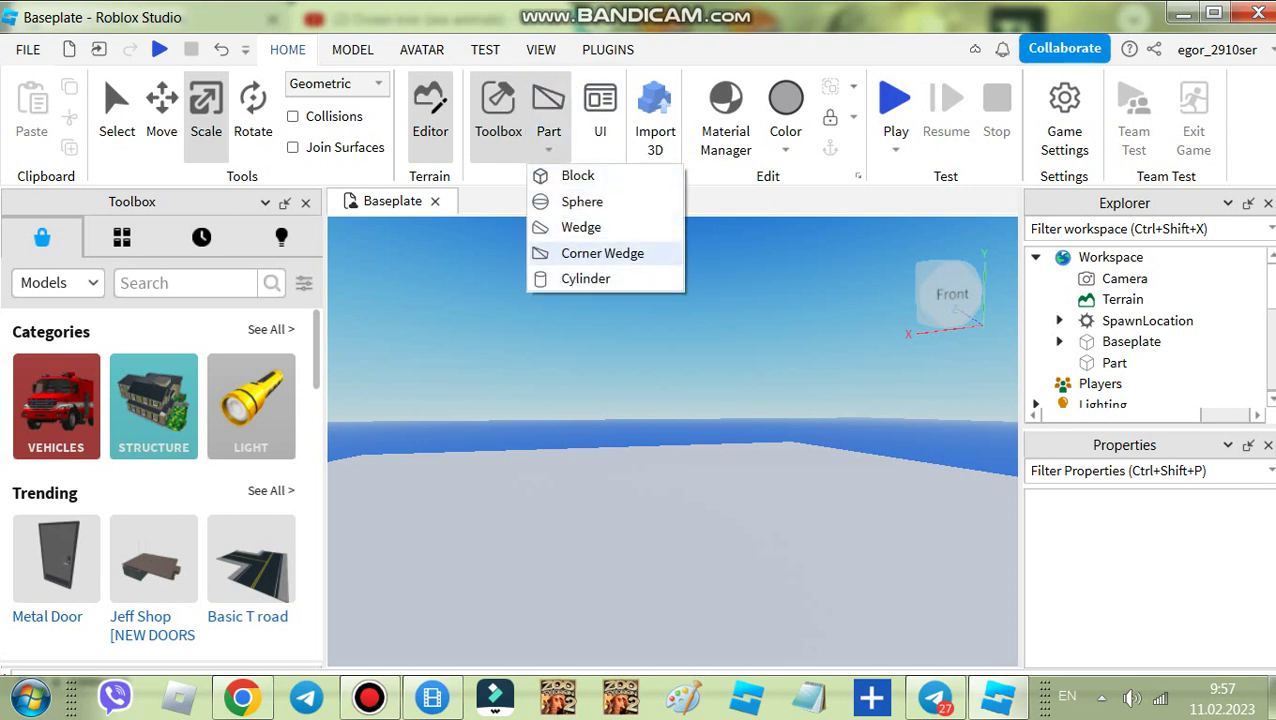
{"action": "left_click", "coordinate": [581, 227]}
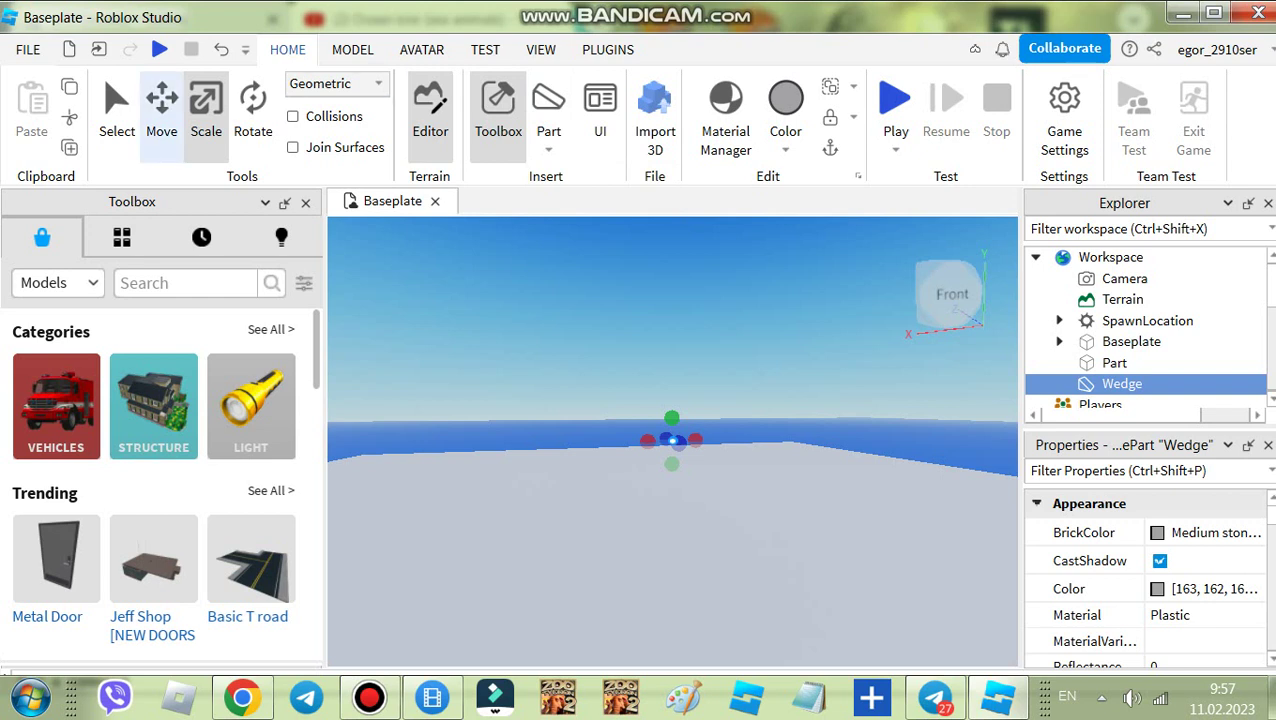
{"action": "left_click", "coordinate": [162, 112]}
{"action": "left_click_drag", "start_coordinate": [672, 368], "coordinate": [873, 229]}
{"action": "left_click", "coordinate": [788, 326]}
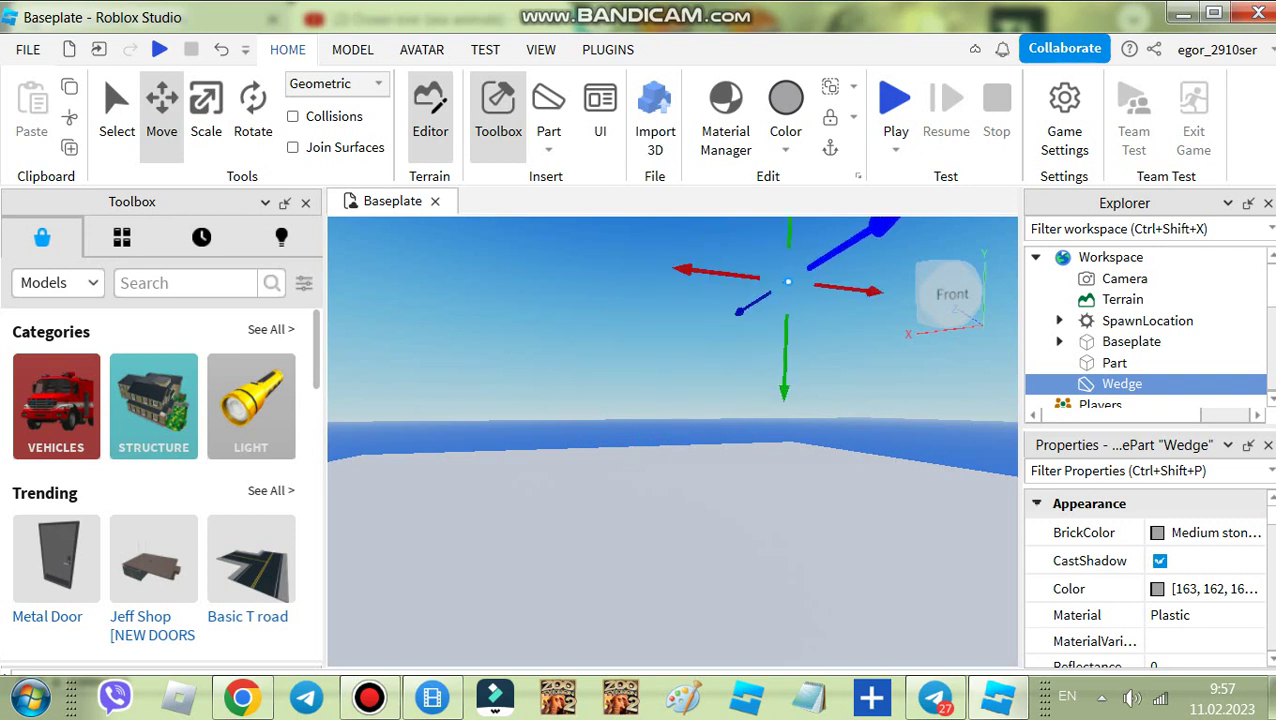
{"action": "left_click", "coordinate": [845, 330]}
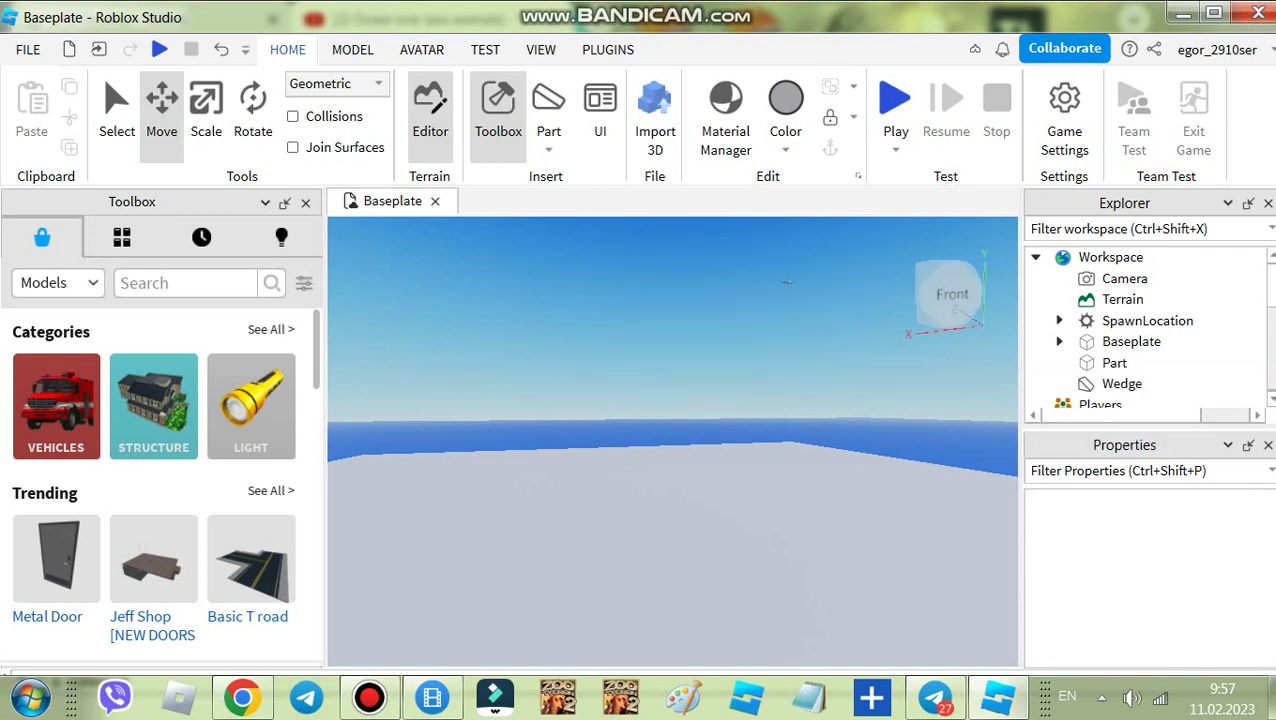
Place the wedge on top of the large block and rotate it a quarter turn about the vertical axis.
{"action": "left_click_drag", "start_coordinate": [794, 275], "coordinate": [711, 311]}
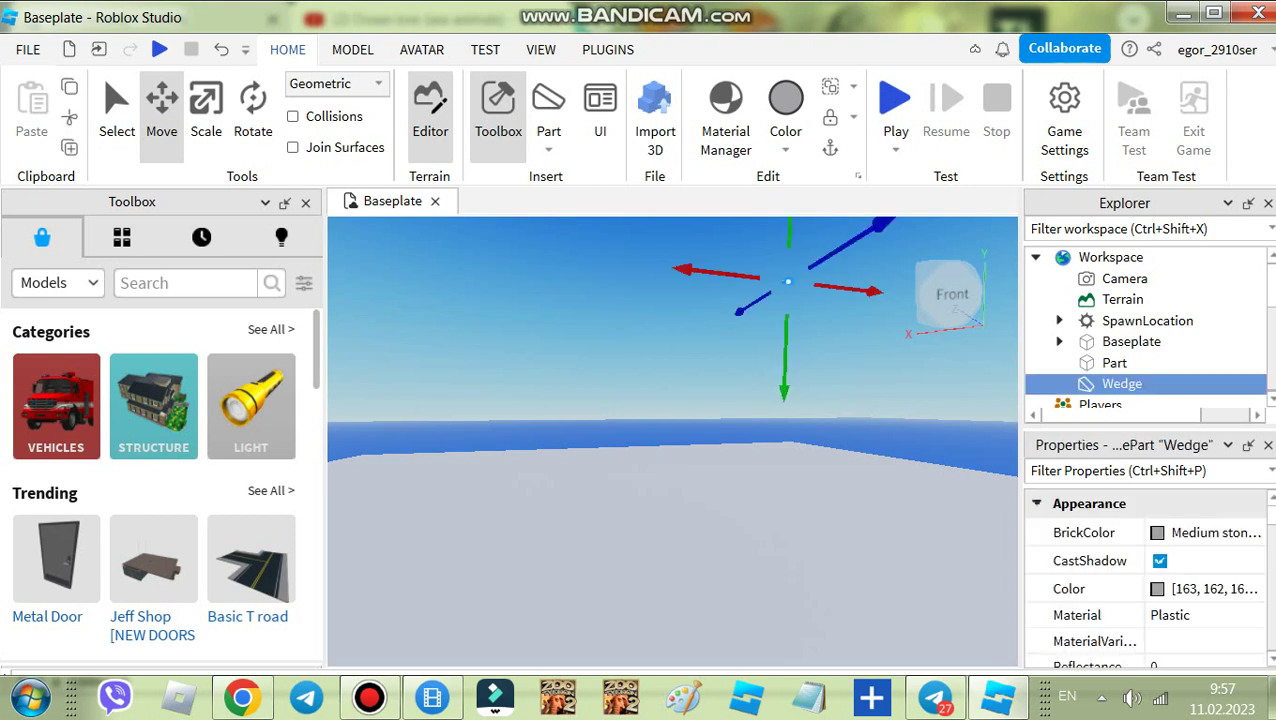
{"action": "left_click", "coordinate": [788, 282]}
{"action": "key", "text": "f"}
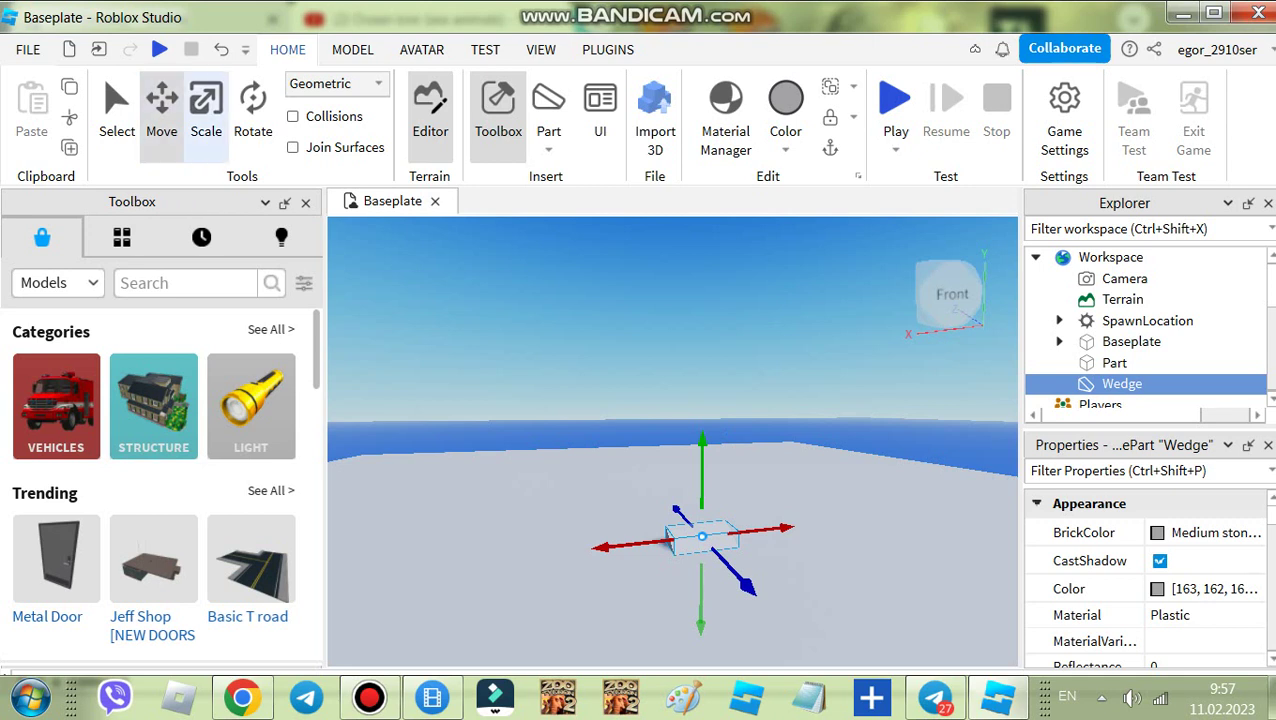
{"action": "left_click", "coordinate": [253, 110]}
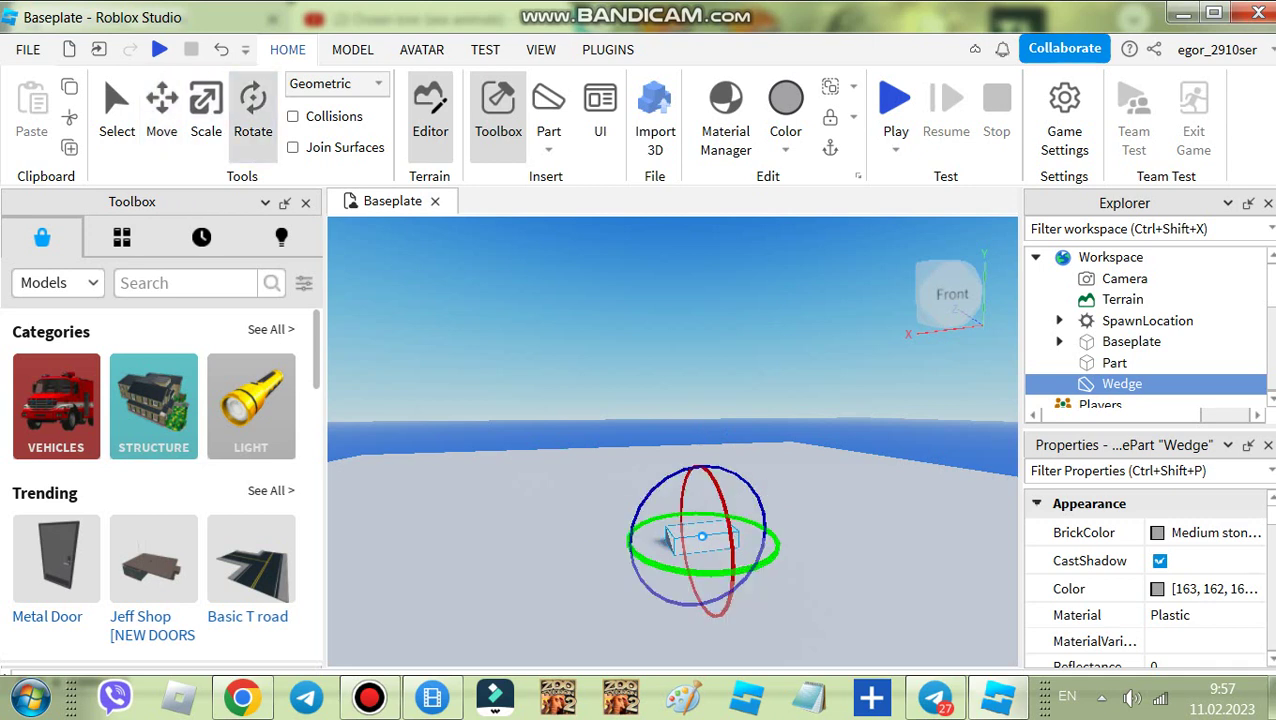
{"action": "left_click_drag", "start_coordinate": [753, 563], "coordinate": [685, 539]}
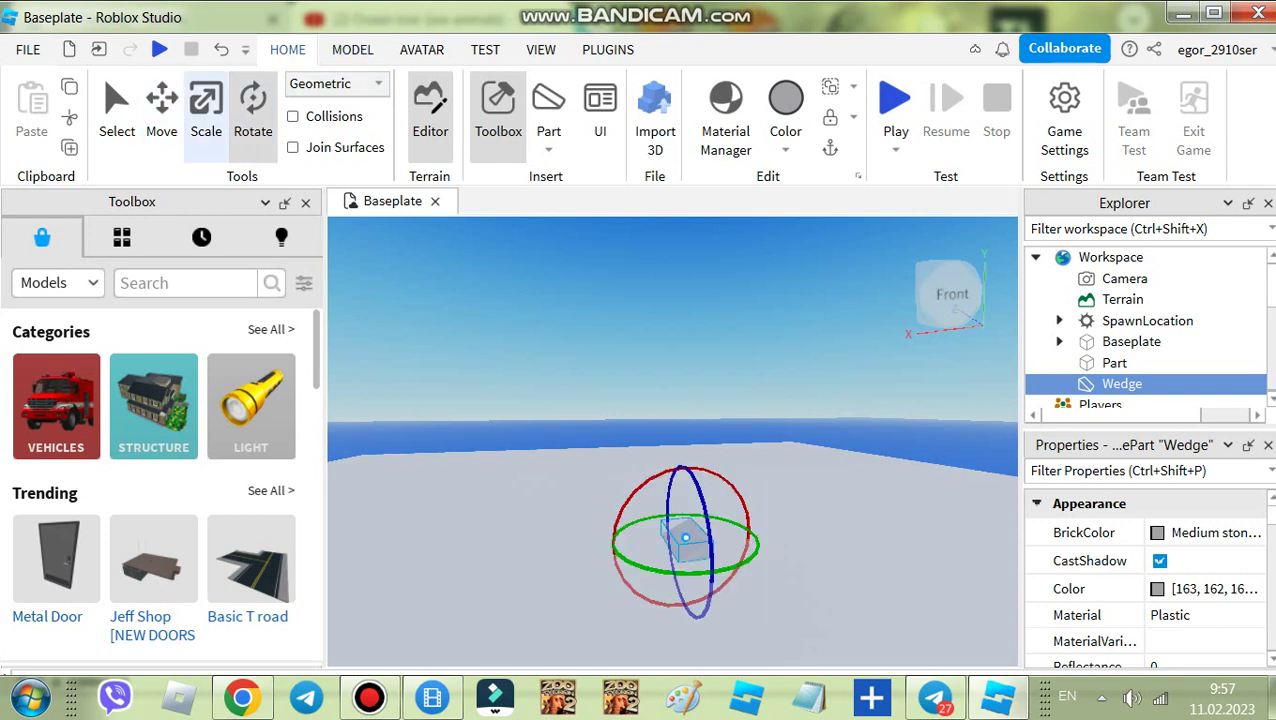
Scale the wedge lengthwise into a long strip and position it centrally along the top of the large block.
{"action": "left_click", "coordinate": [206, 110]}
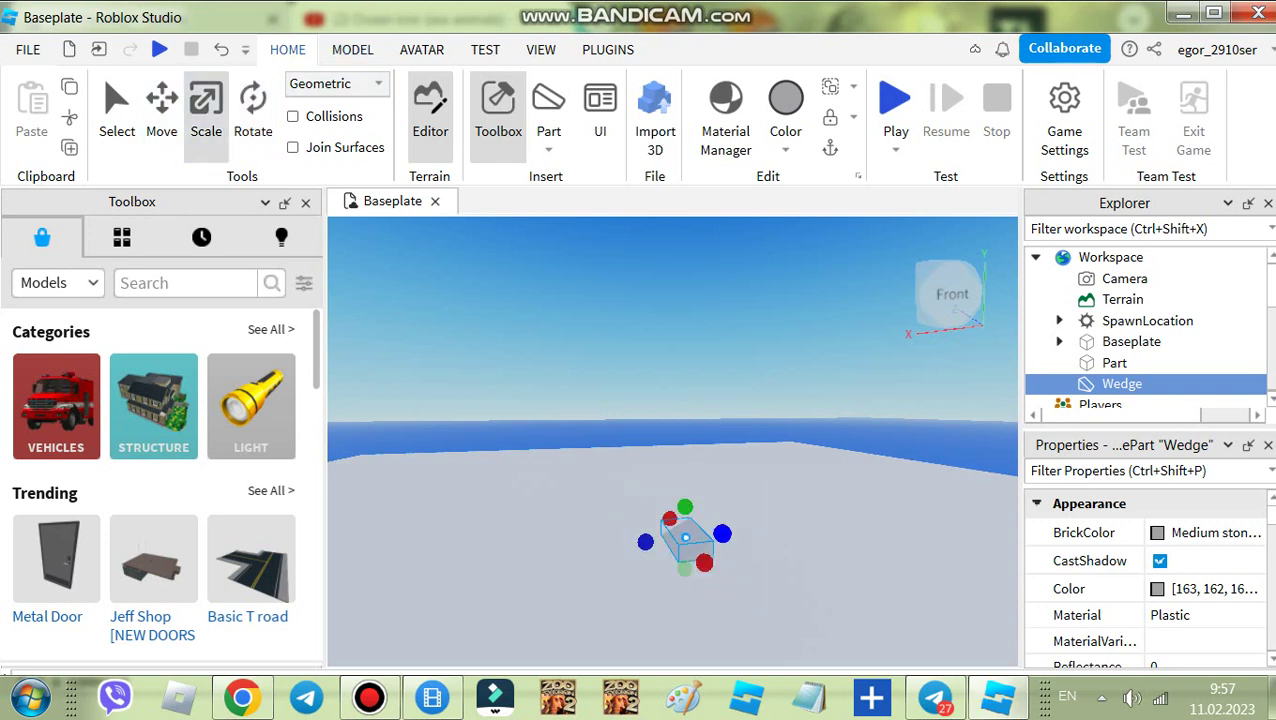
{"action": "left_click_drag", "start_coordinate": [722, 534], "coordinate": [1034, 501]}
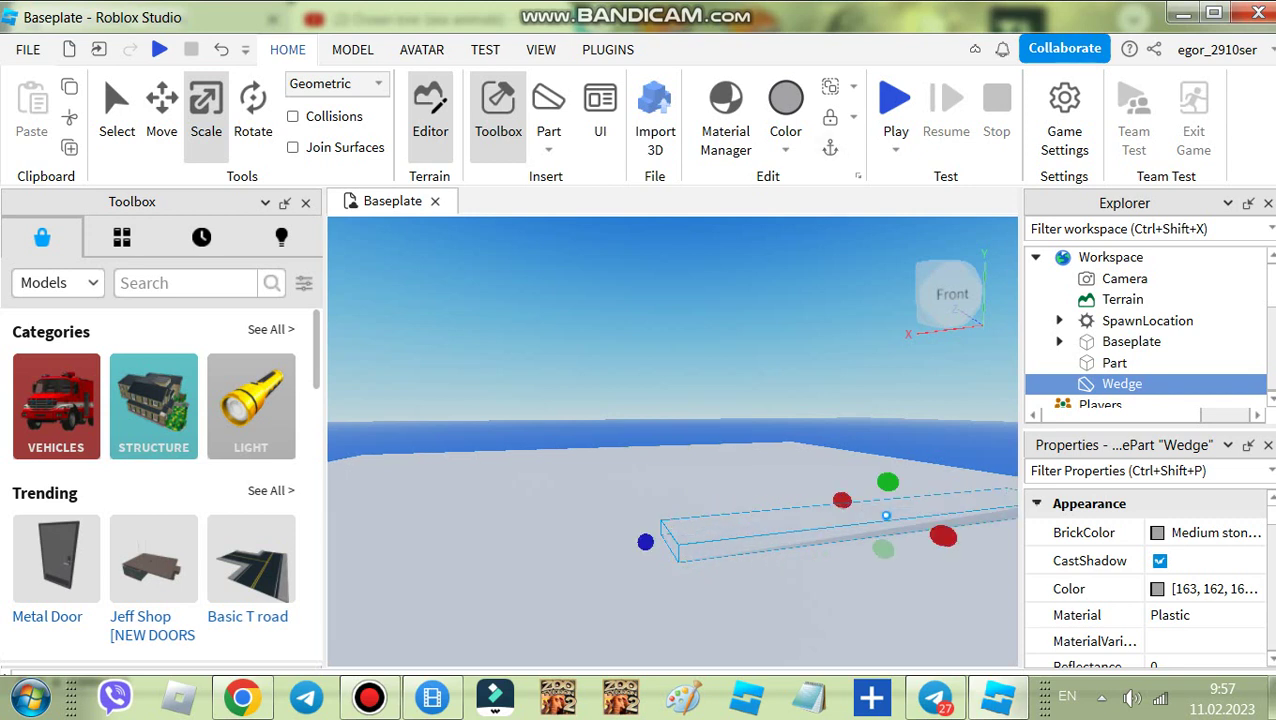
{"action": "left_click_drag", "start_coordinate": [865, 524], "coordinate": [538, 546]}
{"action": "scroll", "coordinate": [576, 535], "scroll_direction": "down", "scroll_amount": 2}
{"action": "right_click_drag", "start_coordinate": [538, 546], "coordinate": [500, 575]}
{"action": "left_click_drag", "start_coordinate": [595, 505], "coordinate": [541, 464]}
{"action": "left_click_drag", "start_coordinate": [678, 460], "coordinate": [877, 454]}
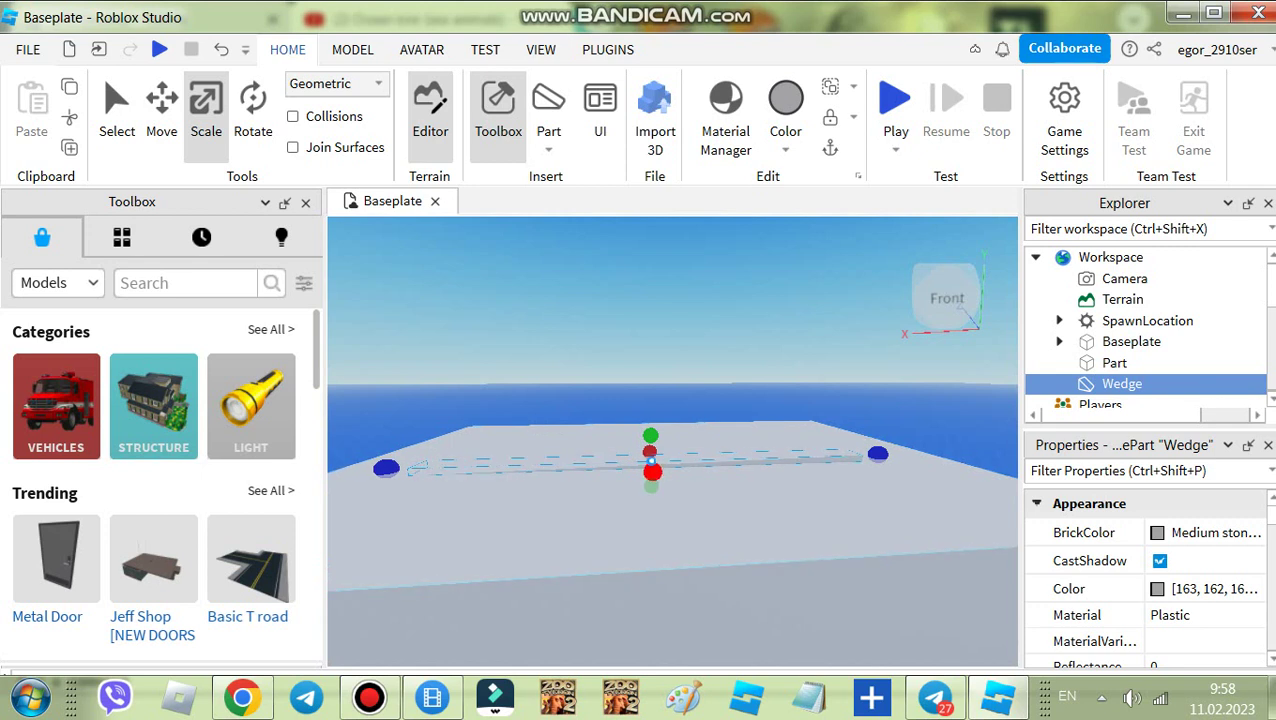
Widen the wedge across the block's top and scale it upward into a high sloped roof.
{"action": "left_click_drag", "start_coordinate": [652, 472], "coordinate": [661, 527]}
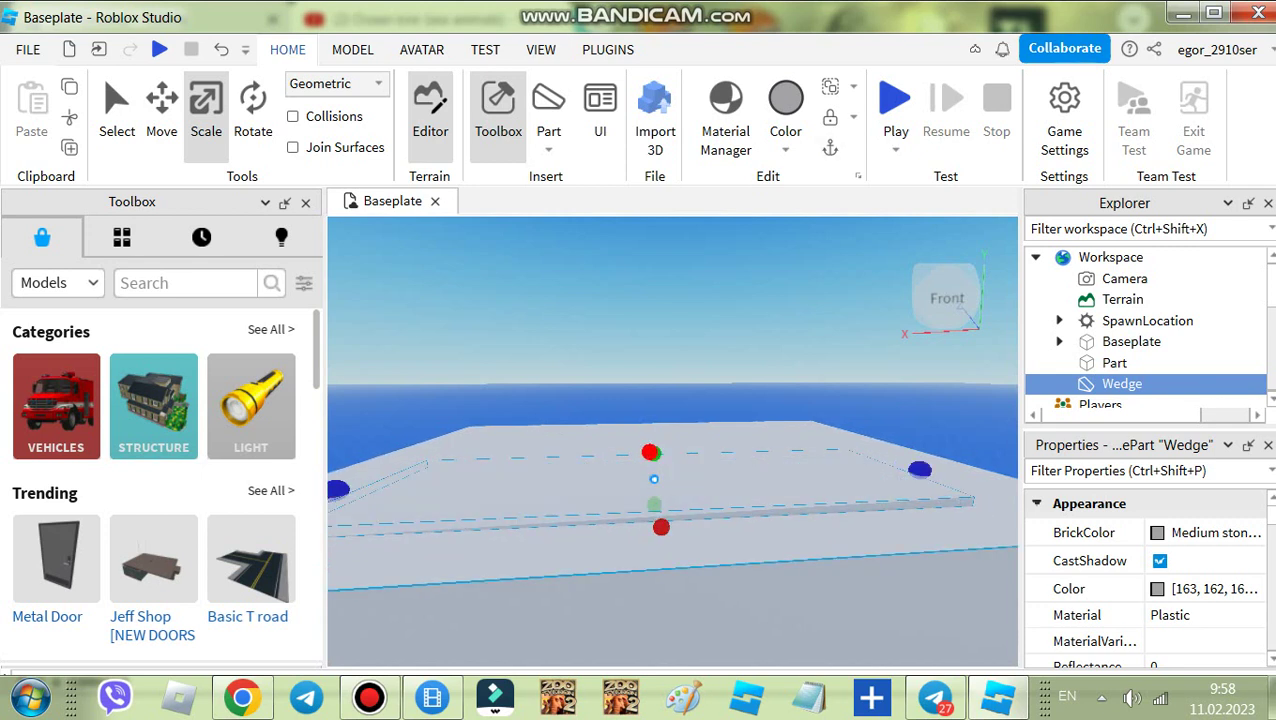
{"action": "left_click_drag", "start_coordinate": [650, 452], "coordinate": [649, 370]}
{"action": "left_click_drag", "start_coordinate": [647, 236], "coordinate": [647, 233]}
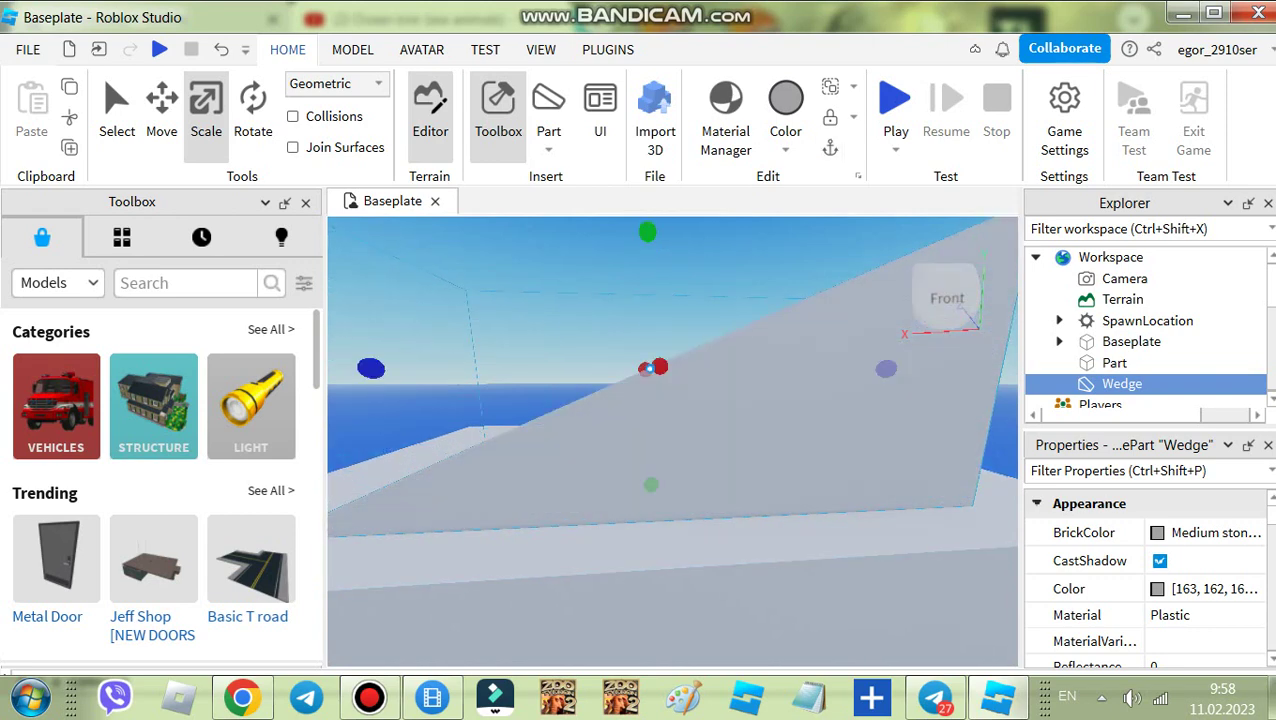
Shorten the wedge roof at its tall end, reduce its height and deselect it.
{"action": "scroll", "coordinate": [728, 412], "scroll_direction": "down", "scroll_amount": 5}
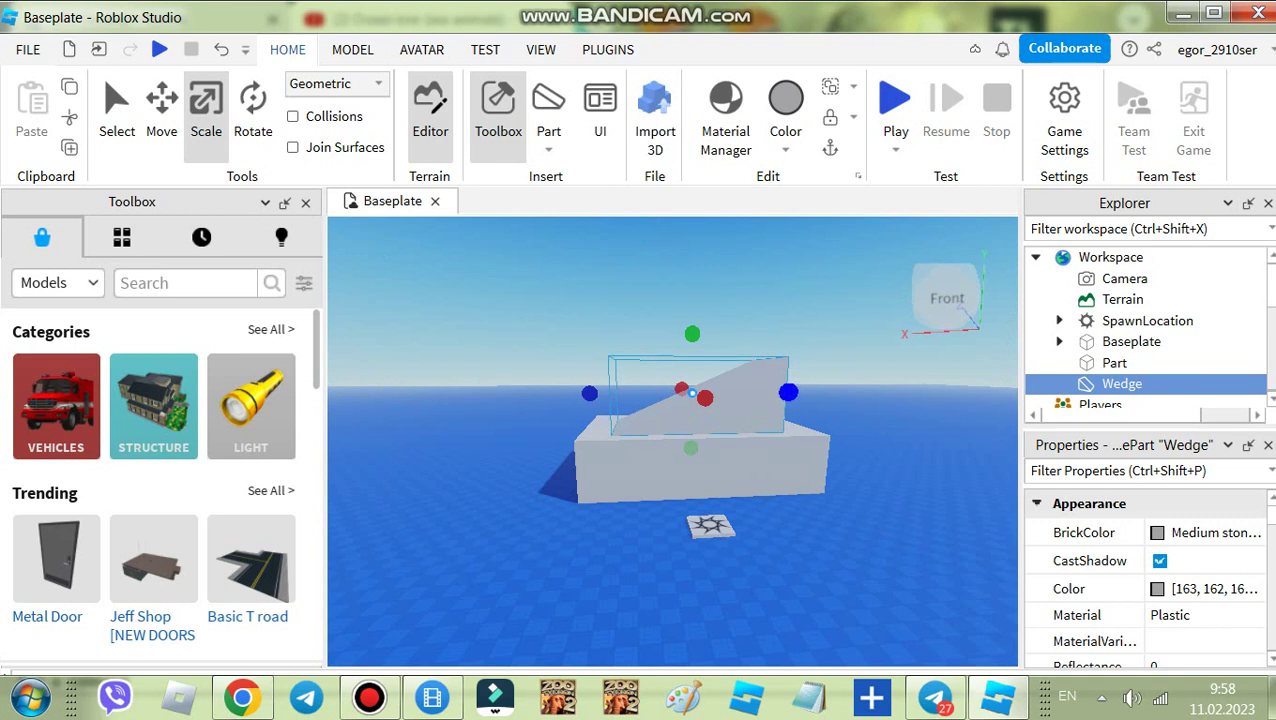
{"action": "left_click_drag", "start_coordinate": [788, 392], "coordinate": [764, 392]}
{"action": "left_click_drag", "start_coordinate": [679, 334], "coordinate": [679, 358]}
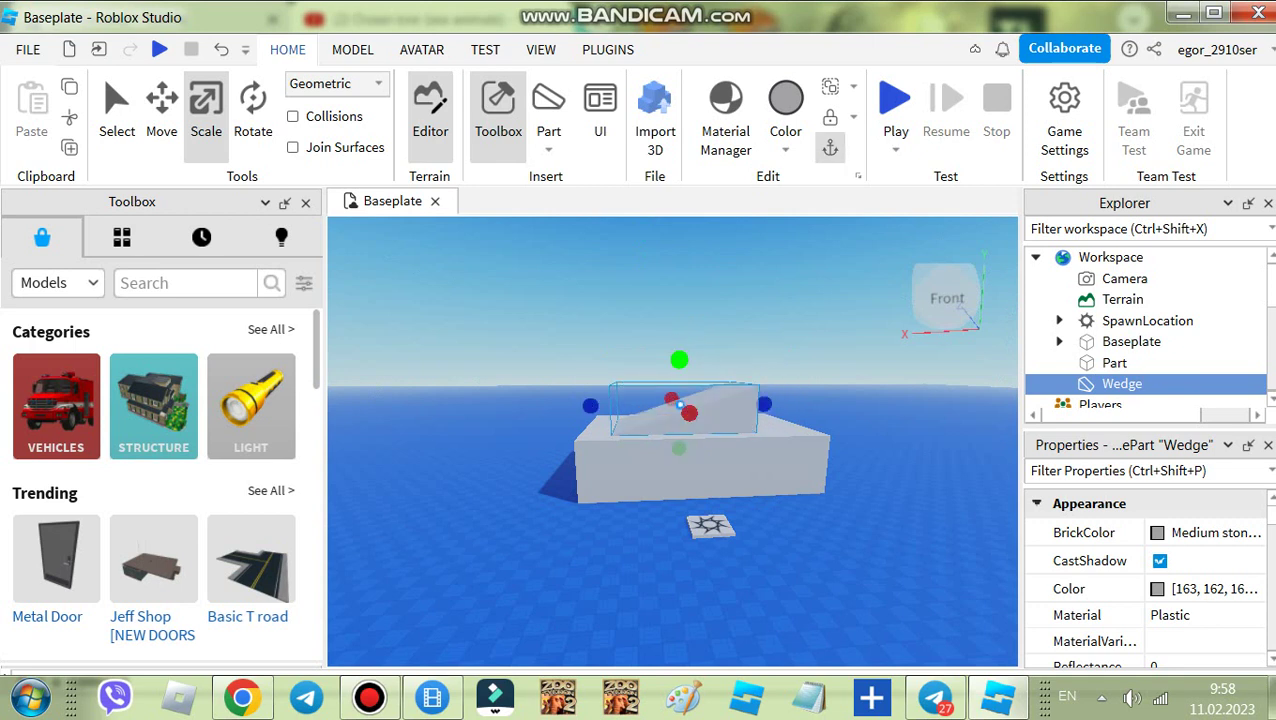
{"action": "left_click", "coordinate": [690, 318]}
Set the part color to Really black with nothing selected and insert a new block part.
{"action": "right_click_drag", "start_coordinate": [692, 450], "coordinate": [684, 478]}
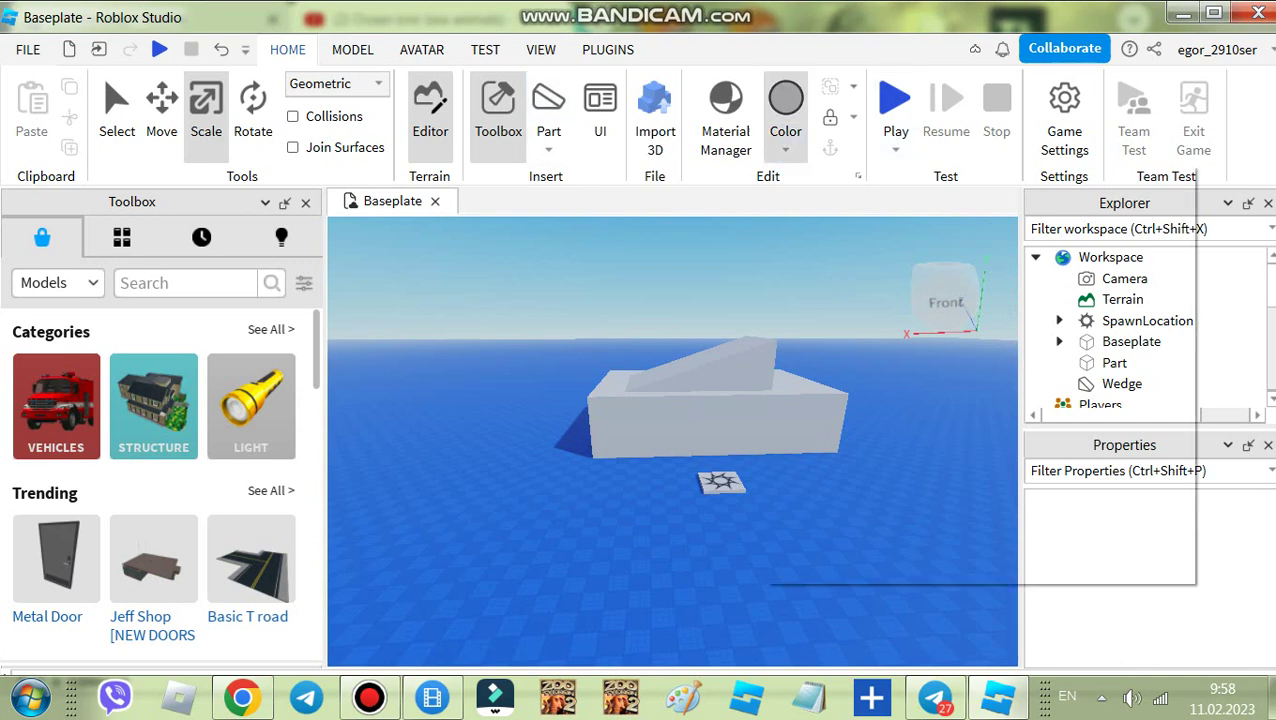
{"action": "left_click", "coordinate": [785, 130]}
{"action": "left_click", "coordinate": [800, 560]}
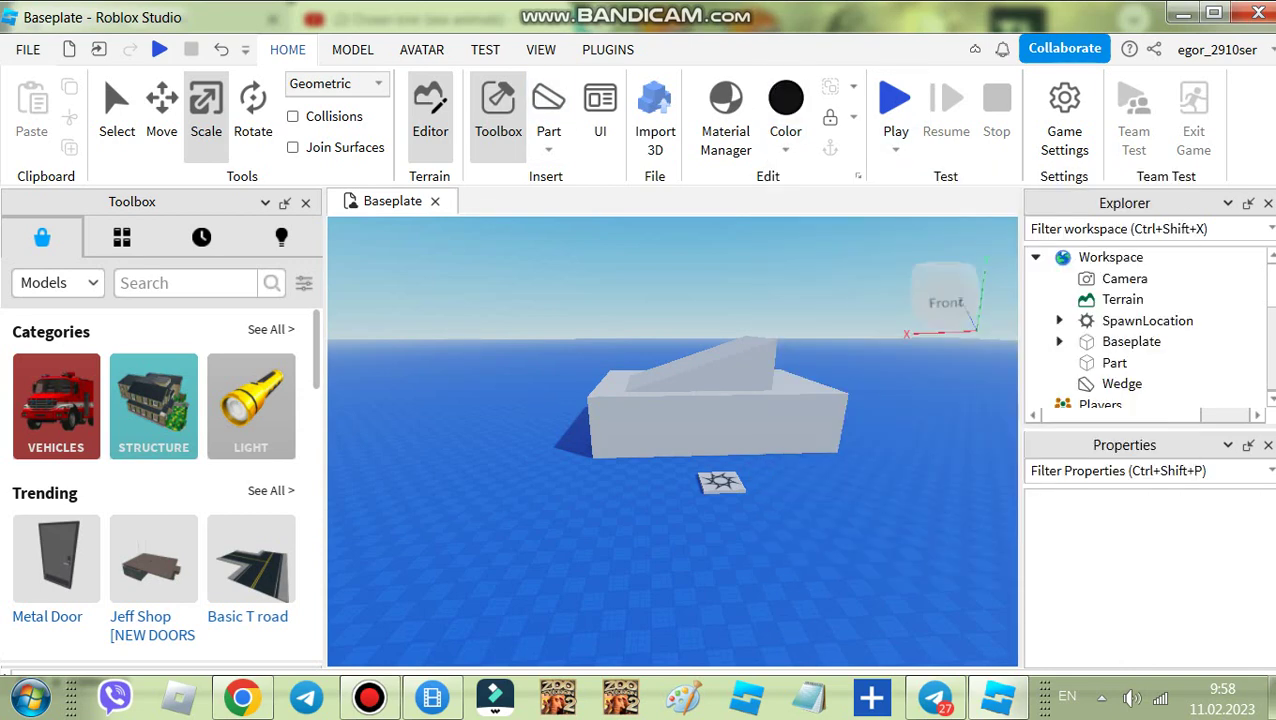
{"action": "left_click", "coordinate": [548, 140]}
{"action": "left_click", "coordinate": [577, 175]}
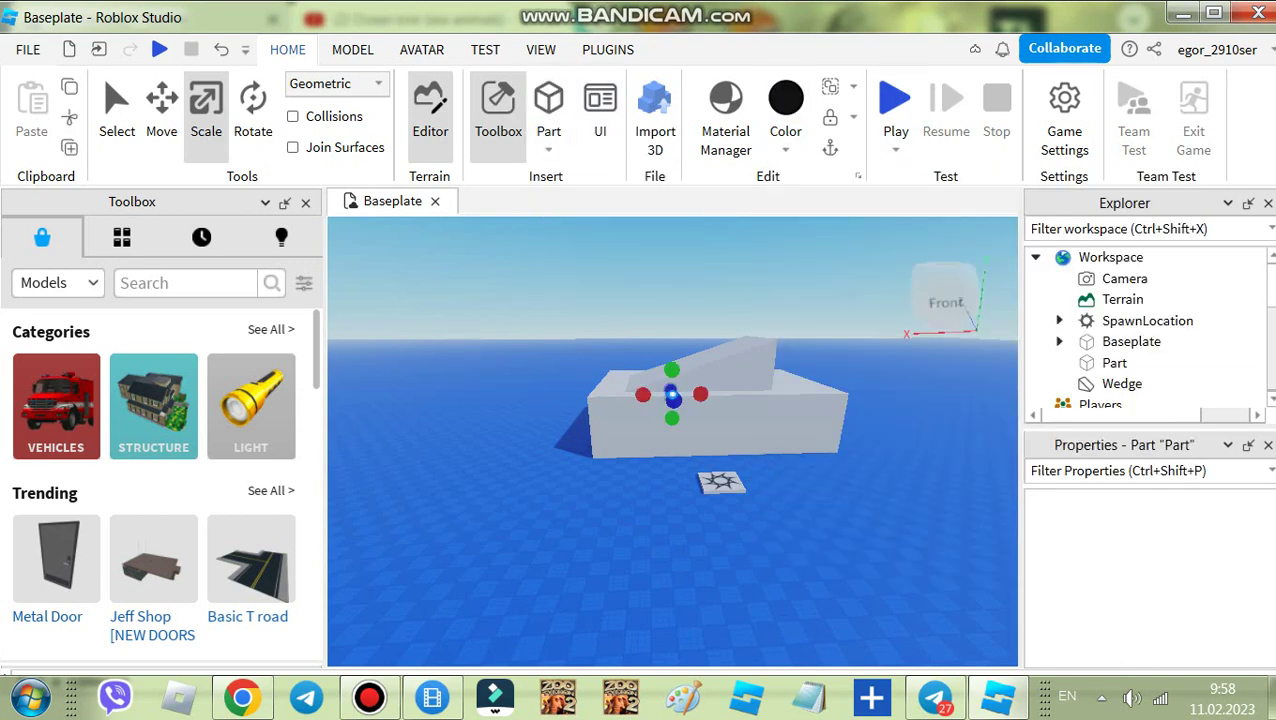
Place the black part upright at the base of the building's front wall and scale it into a door shape.
{"action": "scroll", "coordinate": [672, 420], "scroll_direction": "up", "scroll_amount": 5}
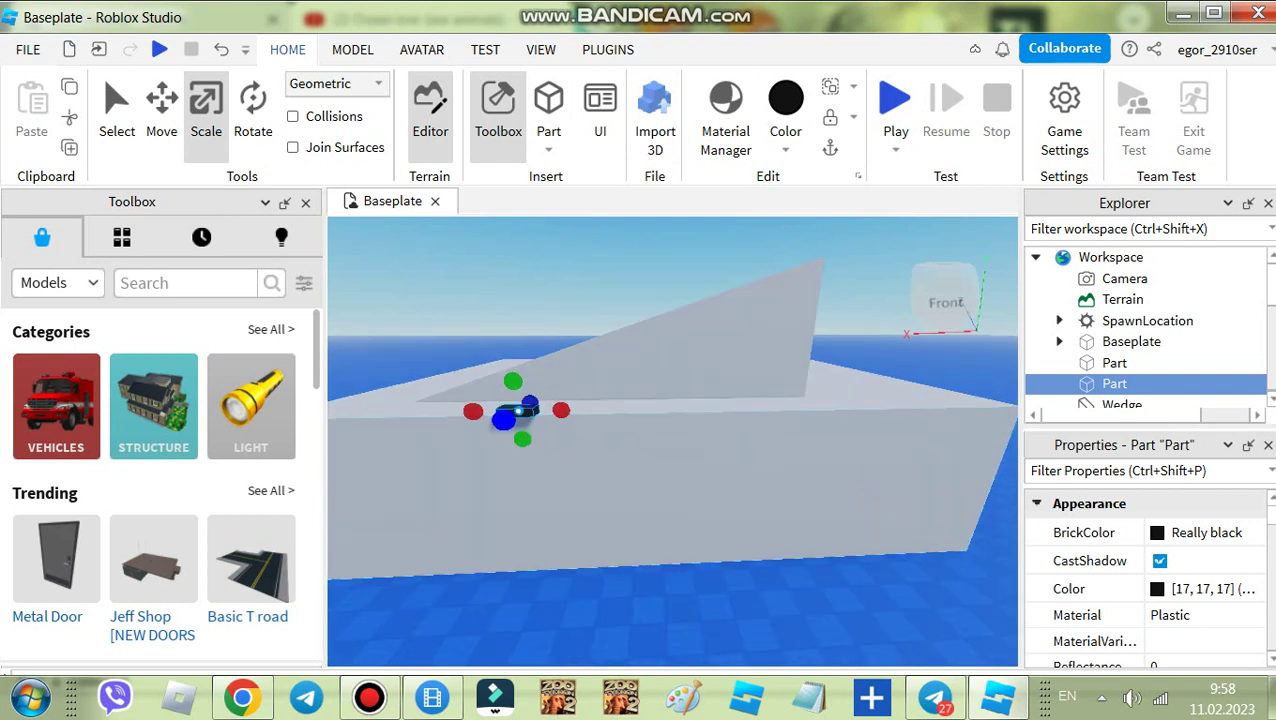
{"action": "left_click_drag", "start_coordinate": [518, 412], "coordinate": [568, 493]}
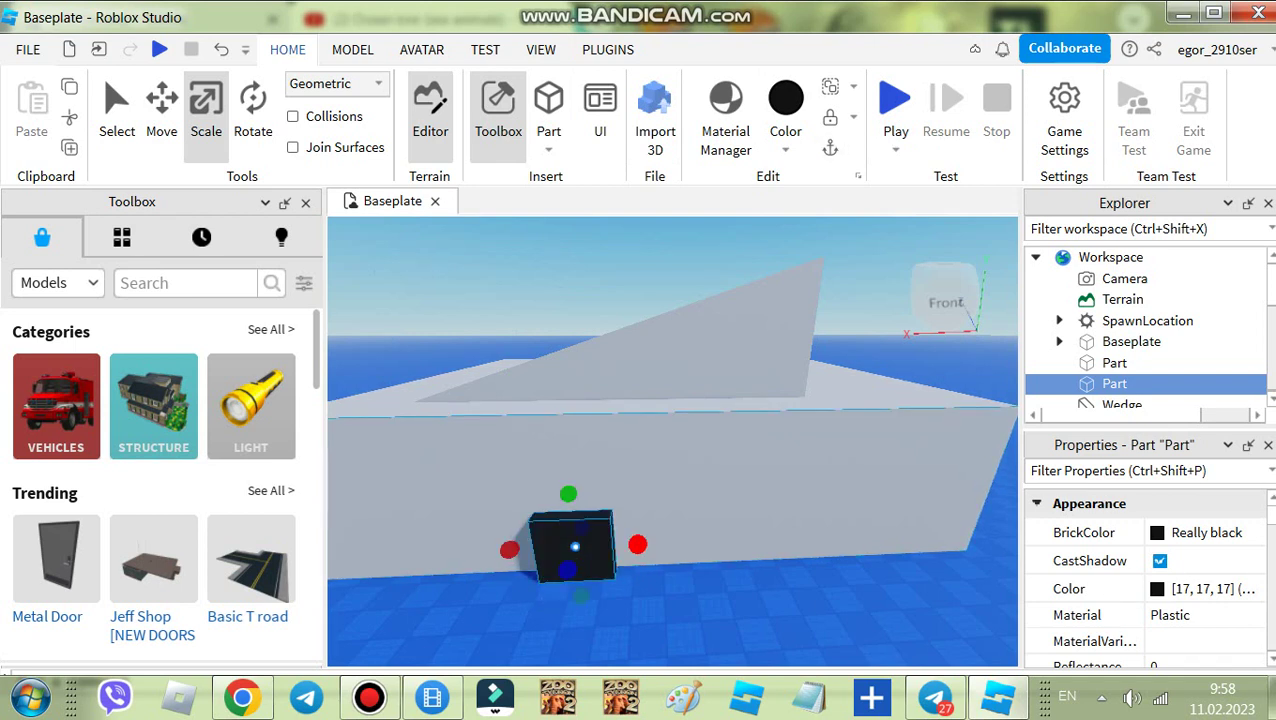
{"action": "left_click_drag", "start_coordinate": [638, 544], "coordinate": [655, 543]}
{"action": "left_click", "coordinate": [672, 600]}
Move the black door along the front wall to line up with the SpawnLocation and deselect it.
{"action": "scroll", "coordinate": [664, 520], "scroll_direction": "down", "scroll_amount": 4}
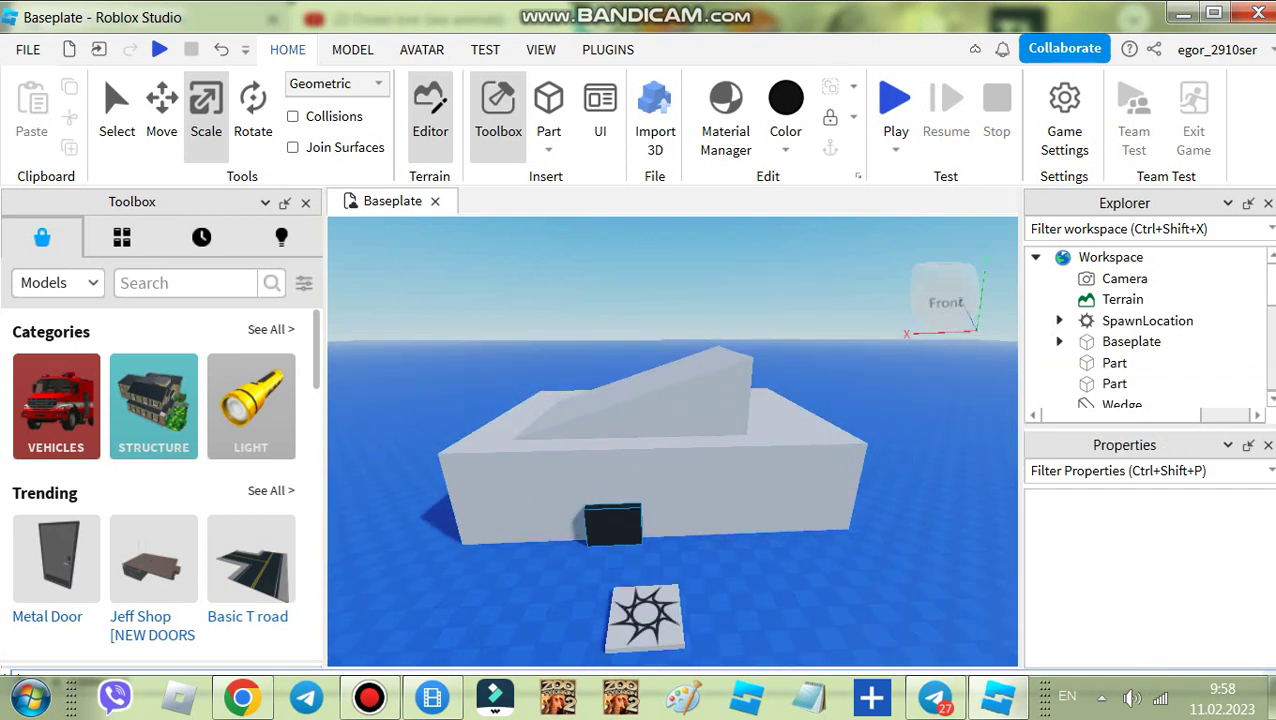
{"action": "left_click_drag", "start_coordinate": [614, 529], "coordinate": [643, 522]}
{"action": "left_click", "coordinate": [440, 566]}
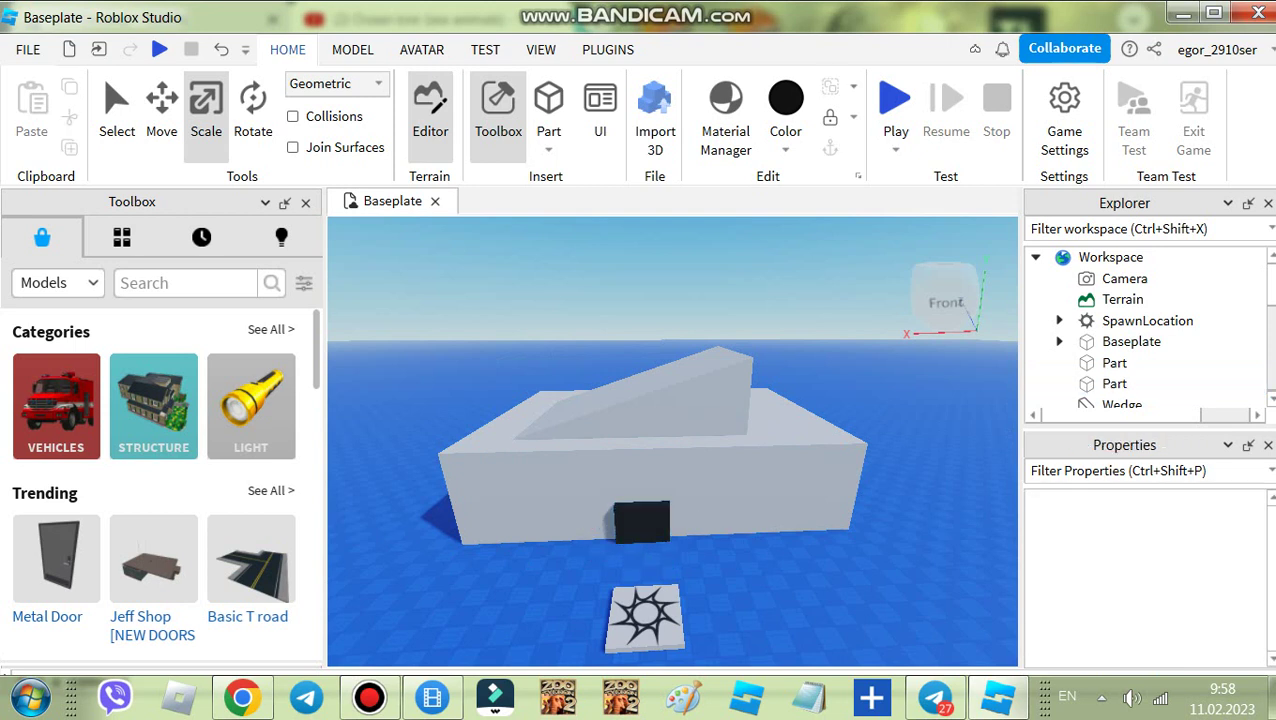
Select the building, its wedge roof and the black door together, move them back away from the SpawnLocation and deselect them.
{"action": "left_click_drag", "start_coordinate": [440, 566], "coordinate": [856, 322]}
{"action": "left_click", "coordinate": [856, 322]}
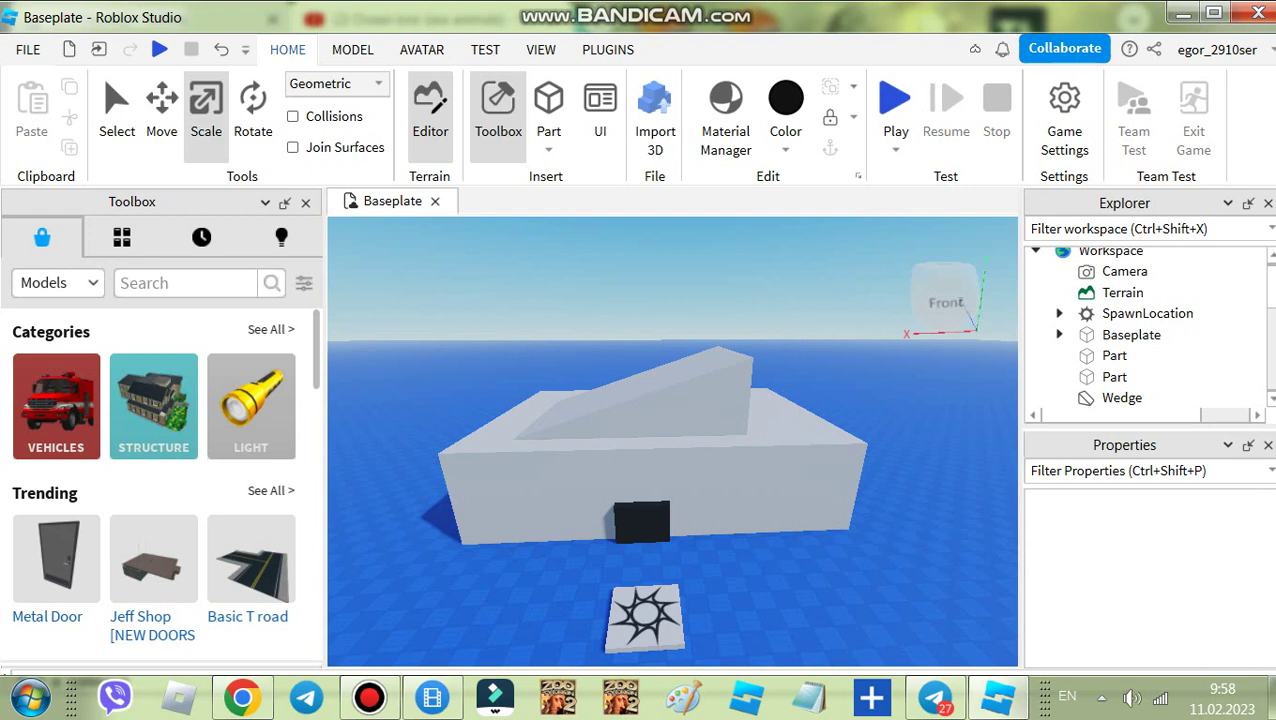
{"action": "left_click_drag", "start_coordinate": [458, 307], "coordinate": [868, 562]}
{"action": "key", "text": "ctrl+4"}
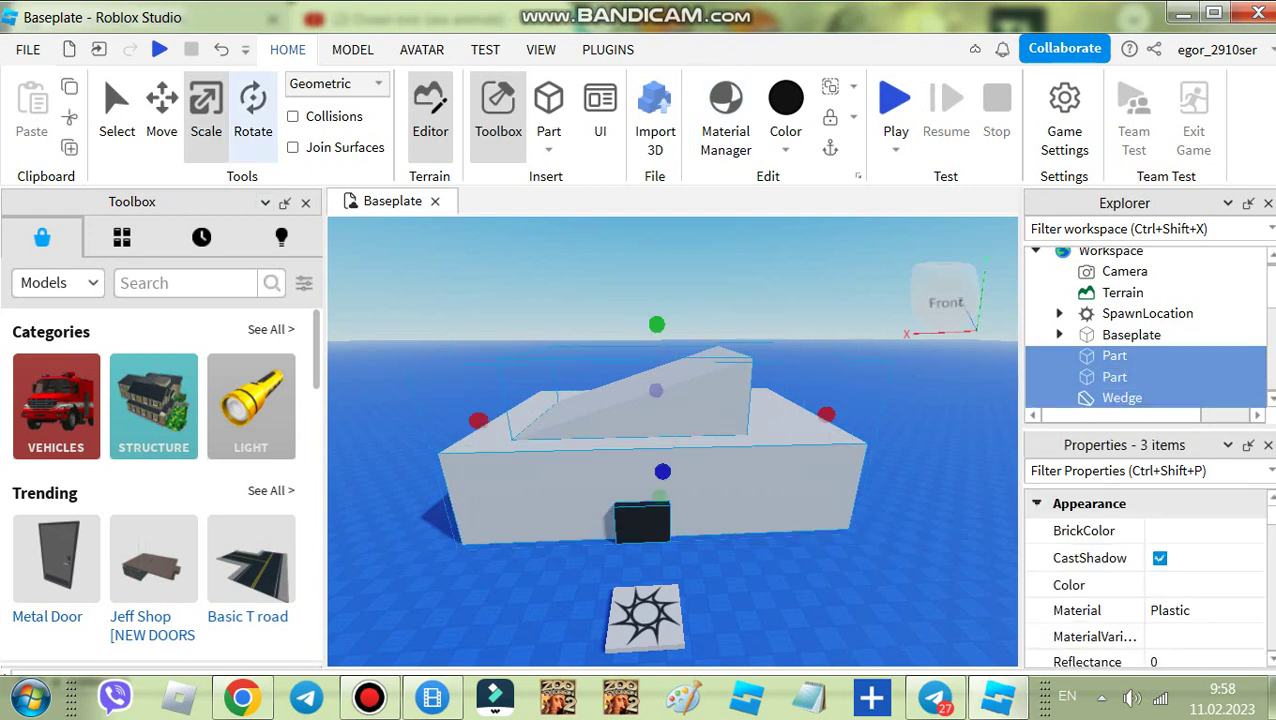
{"action": "key", "text": "ctrl+1"}
{"action": "key", "text": "ctrl+2"}
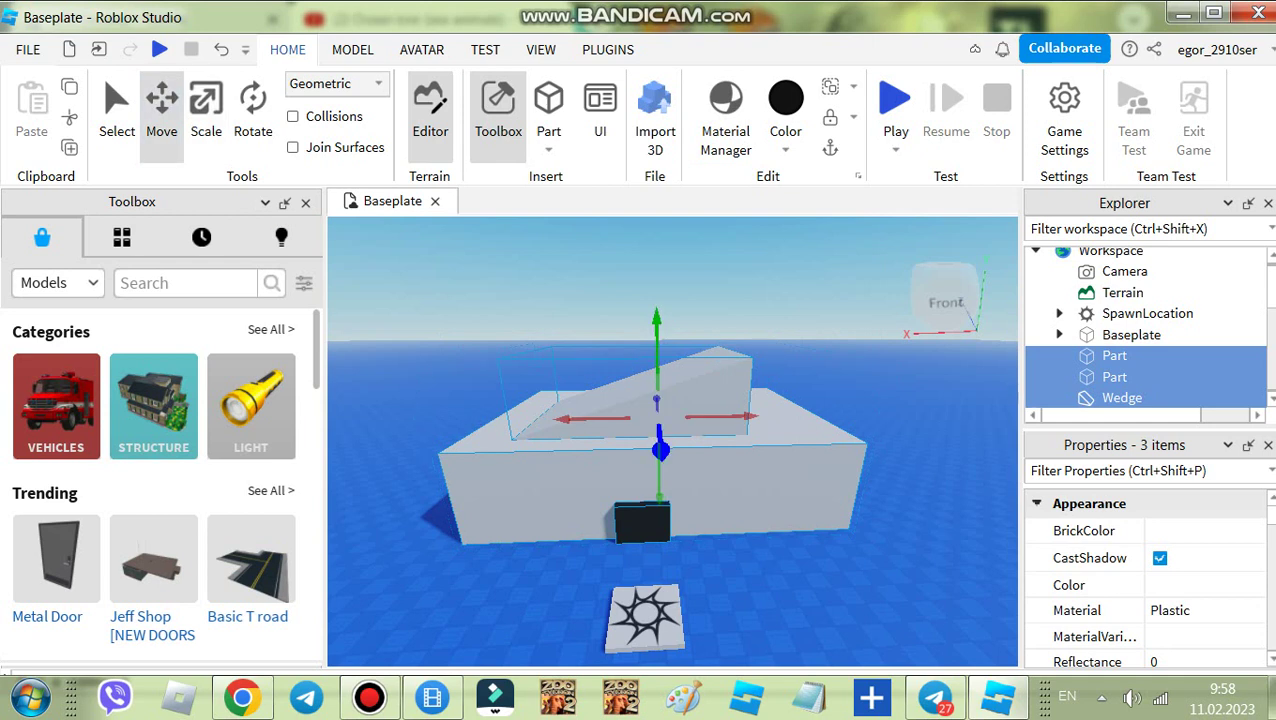
{"action": "left_click_drag", "start_coordinate": [660, 450], "coordinate": [652, 398]}
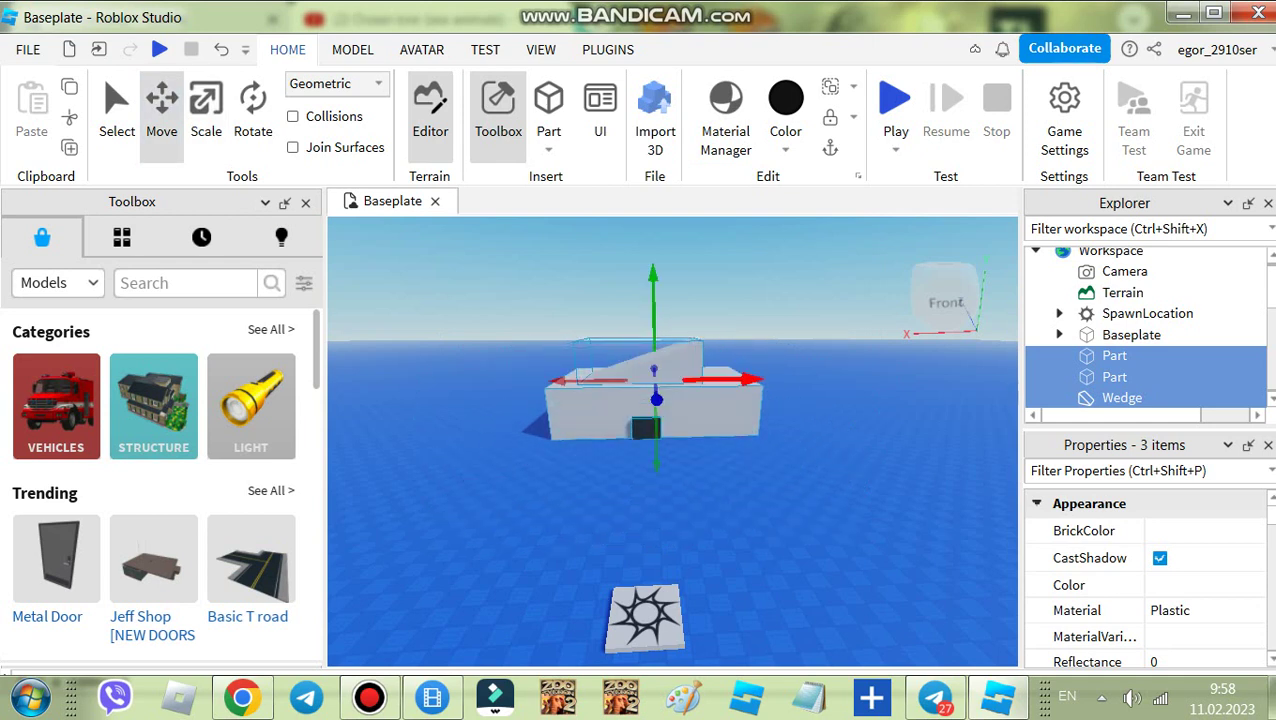
{"action": "left_click", "coordinate": [664, 500]}
Set the part color to Medium stone grey with nothing selected and insert a new block part in front of the door.
{"action": "scroll", "coordinate": [667, 382], "scroll_direction": "up", "scroll_amount": 3}
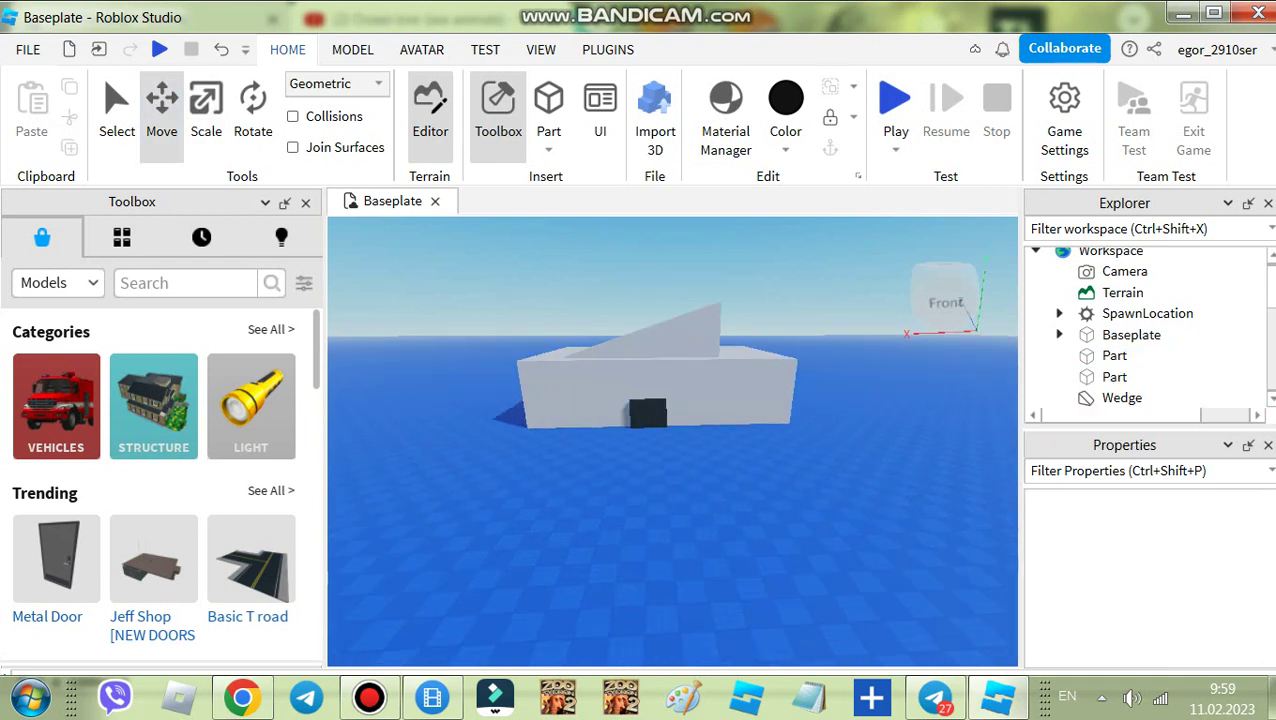
{"action": "scroll", "coordinate": [652, 398], "scroll_direction": "down", "scroll_amount": 5}
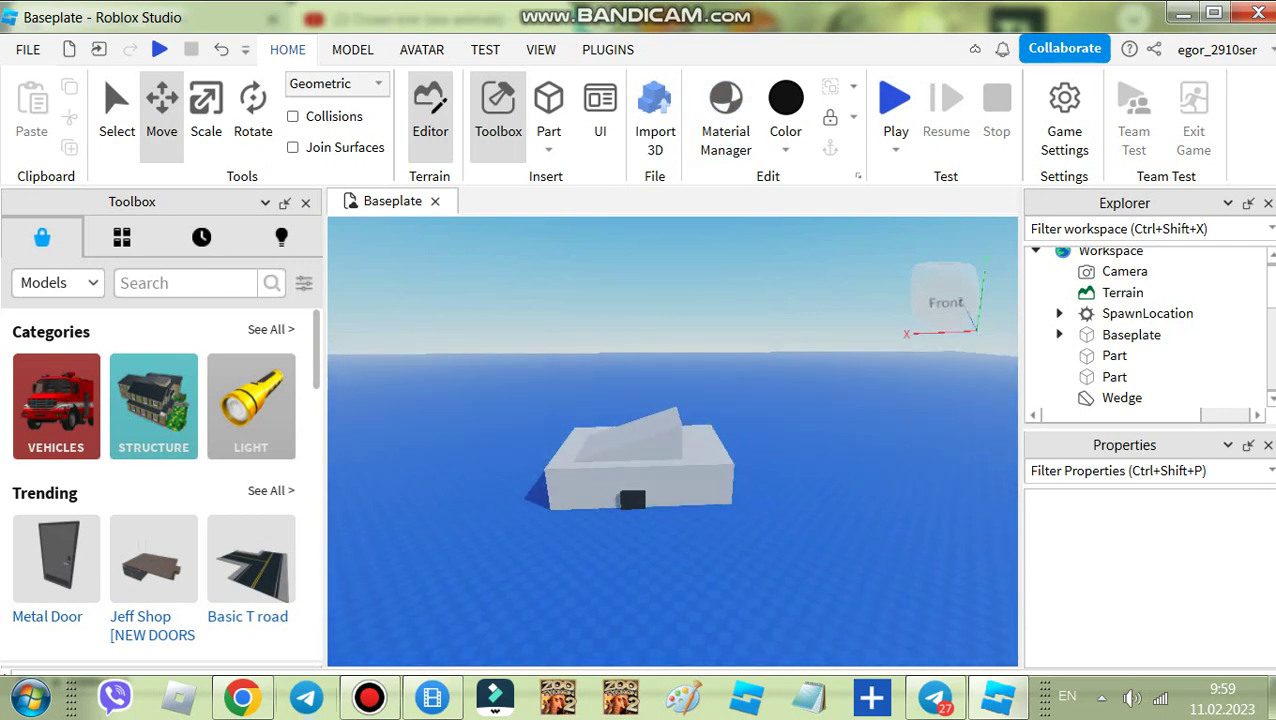
{"action": "right_click_drag", "start_coordinate": [664, 398], "coordinate": [650, 470]}
{"action": "key", "text": "w"}
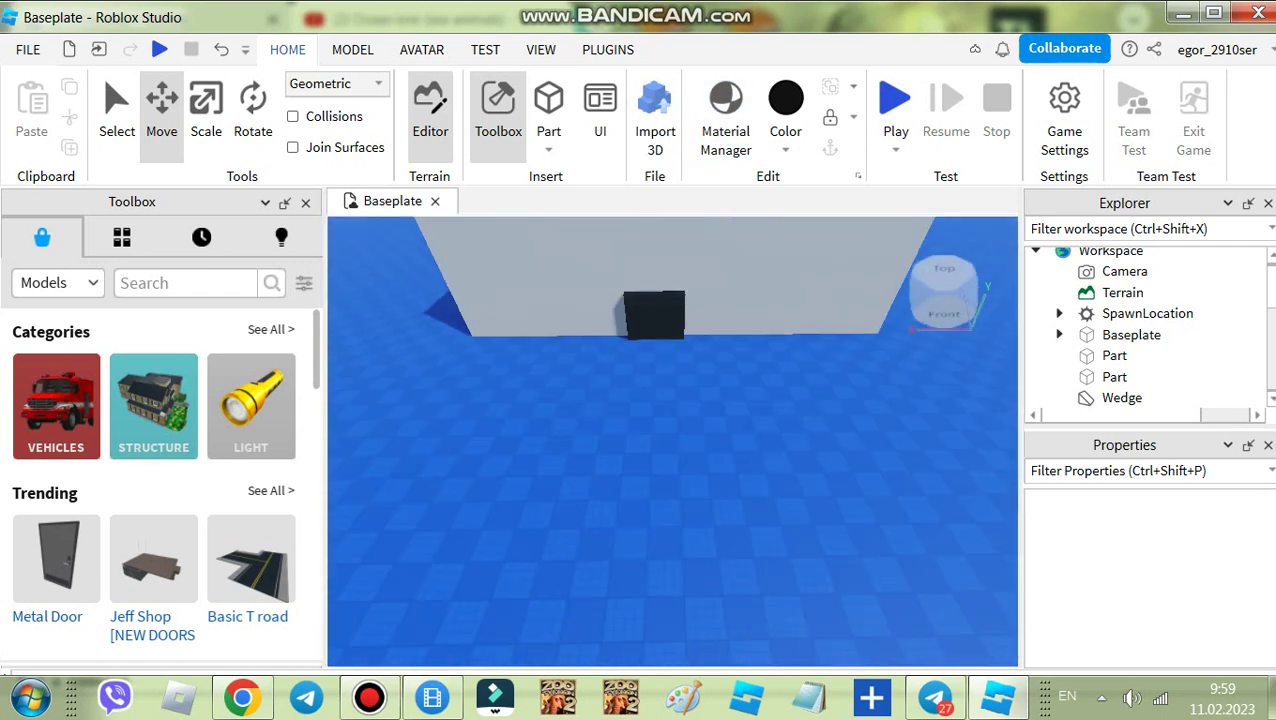
{"action": "left_click", "coordinate": [785, 146]}
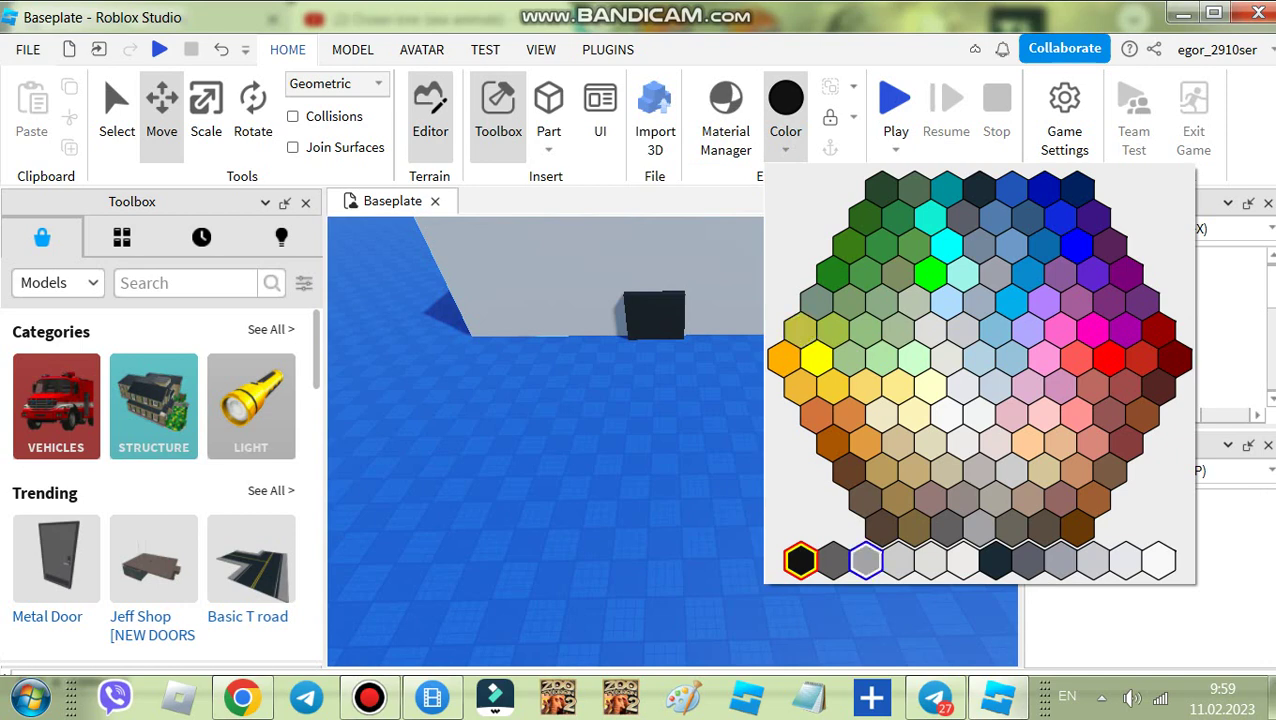
{"action": "left_click", "coordinate": [864, 559]}
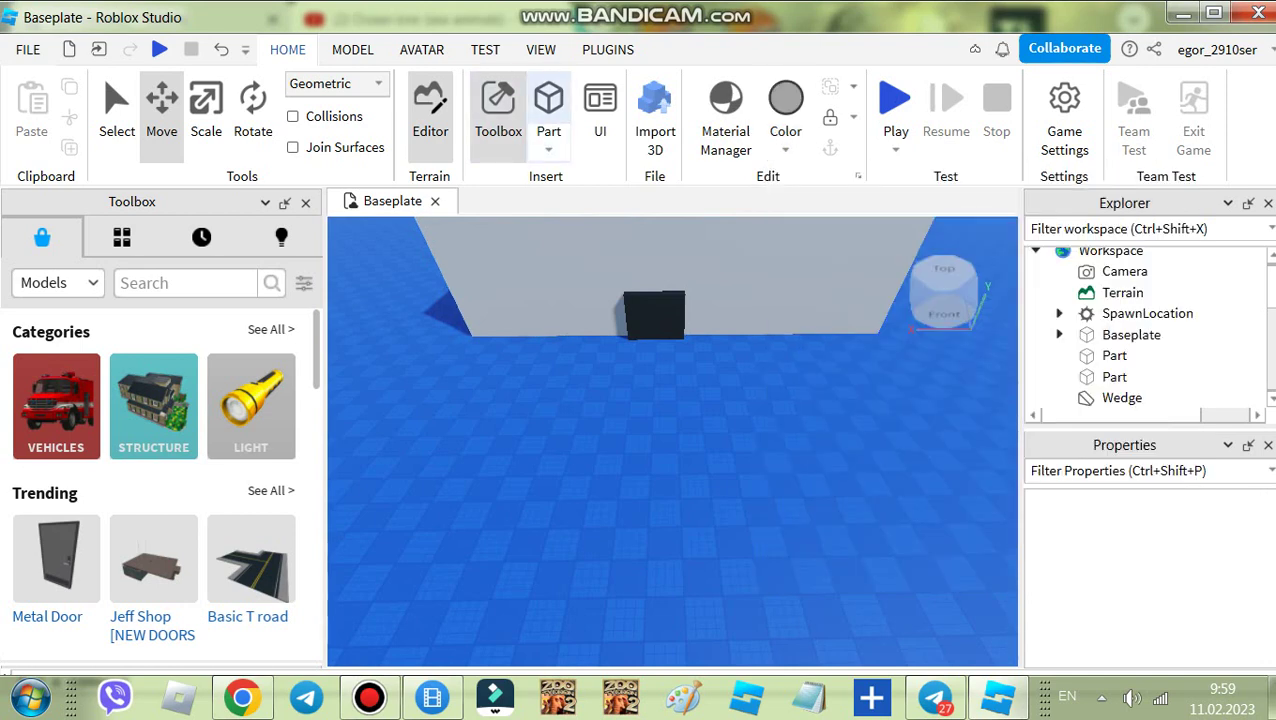
{"action": "left_click", "coordinate": [548, 110]}
{"action": "scroll", "coordinate": [689, 474], "scroll_direction": "up", "scroll_amount": 4}
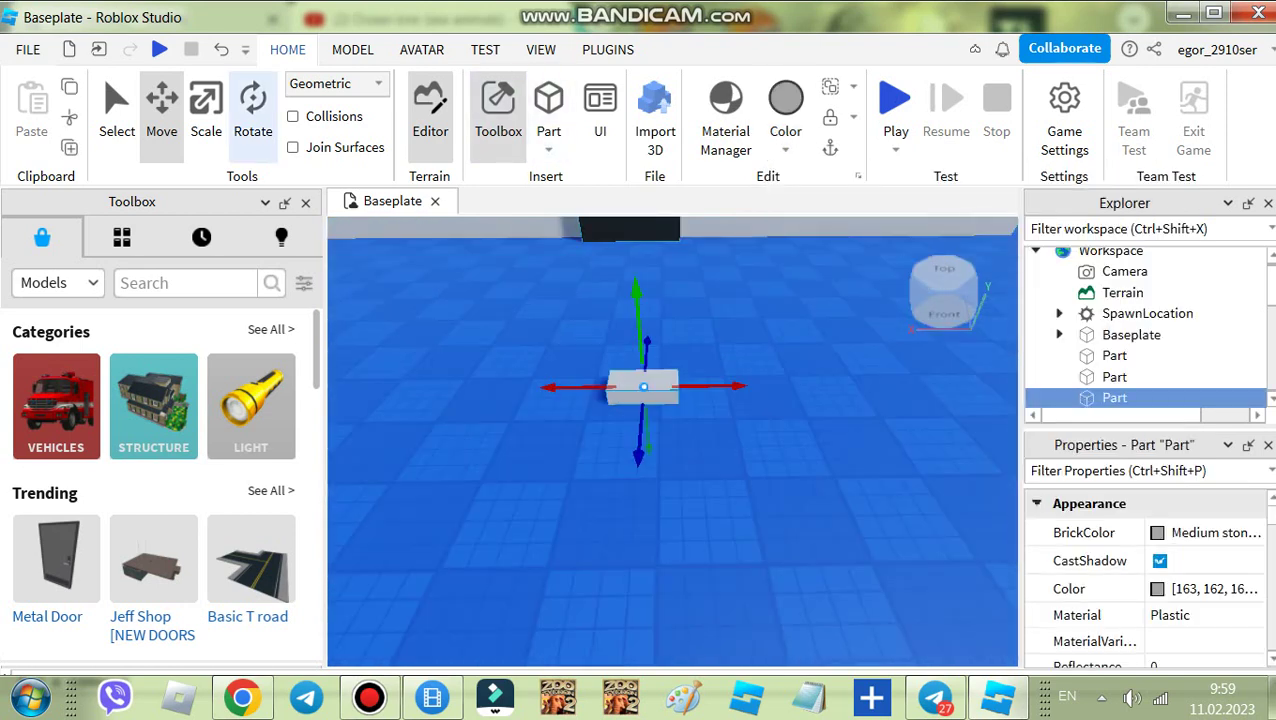
Scale the new grey part up in depth, height and width into a wide block in front of the building.
{"action": "left_click", "coordinate": [206, 117]}
{"action": "key", "text": "ctrl+3"}
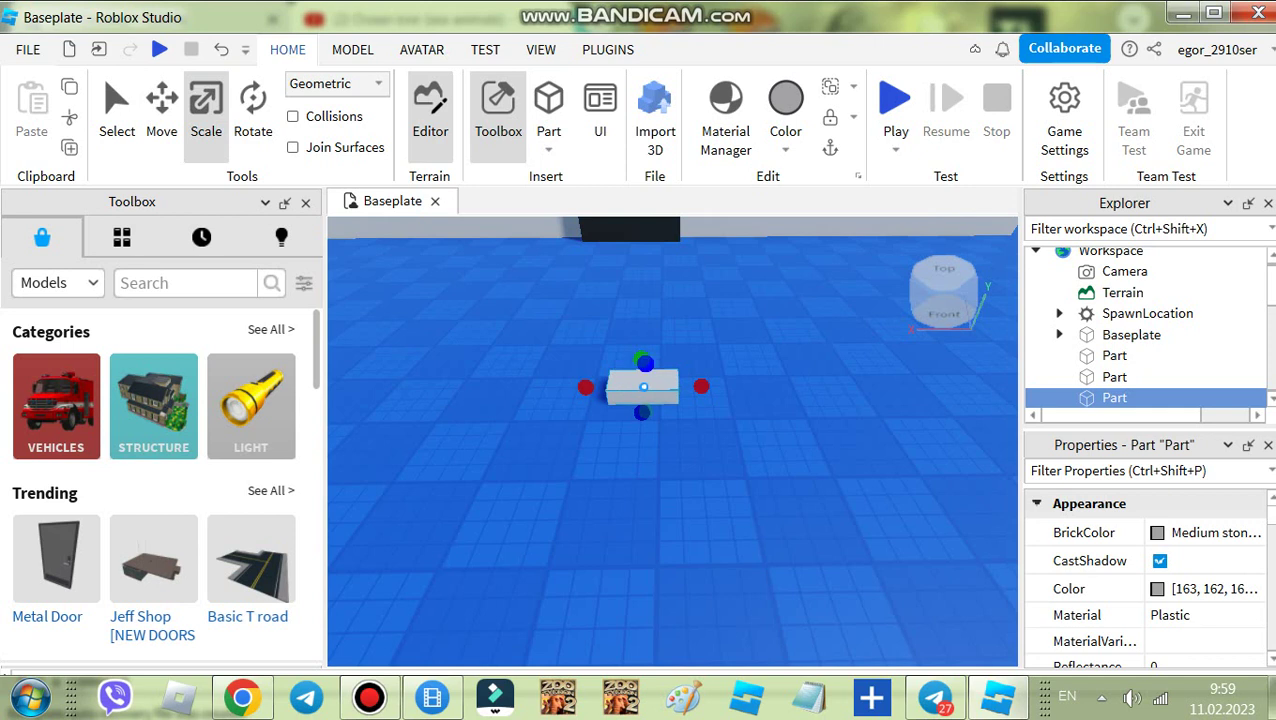
{"action": "left_click_drag", "start_coordinate": [645, 364], "coordinate": [646, 338]}
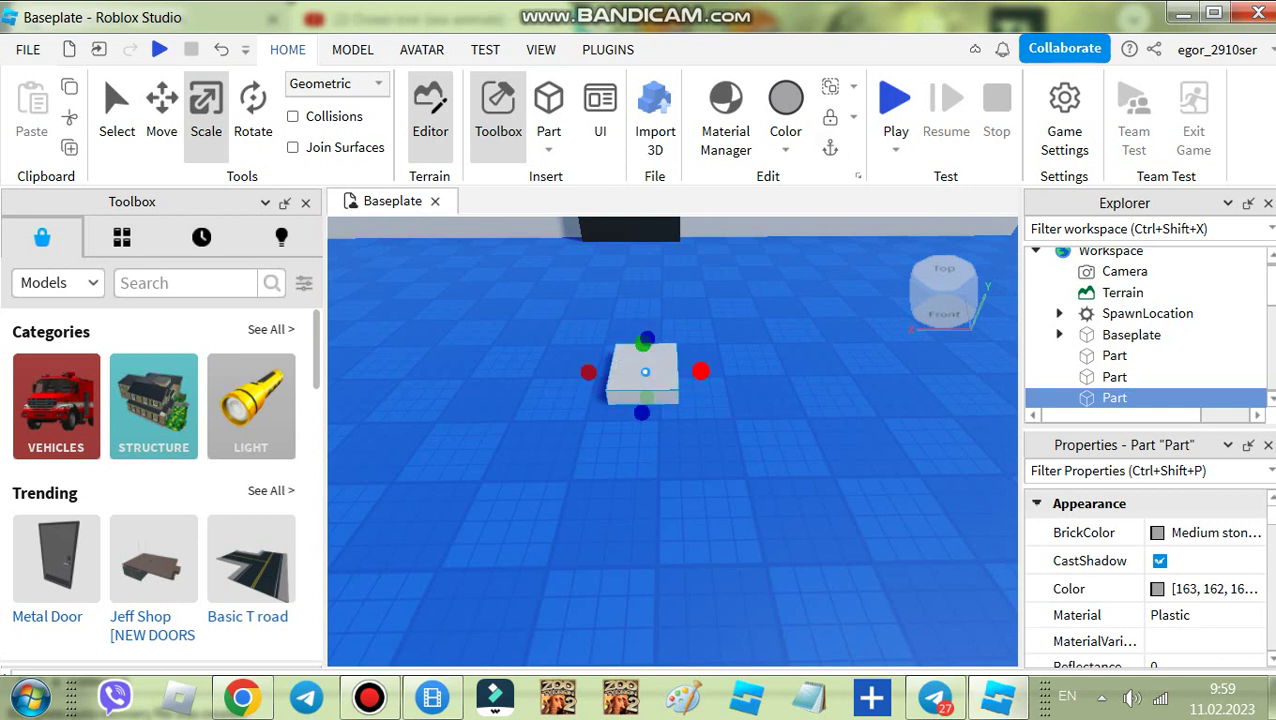
{"action": "left_click_drag", "start_coordinate": [701, 370], "coordinate": [687, 471]}
{"action": "left_click", "coordinate": [785, 384]}
{"action": "scroll", "coordinate": [785, 384], "scroll_direction": "down", "scroll_amount": 3}
{"action": "scroll", "coordinate": [745, 400], "scroll_direction": "down", "scroll_amount": 3}
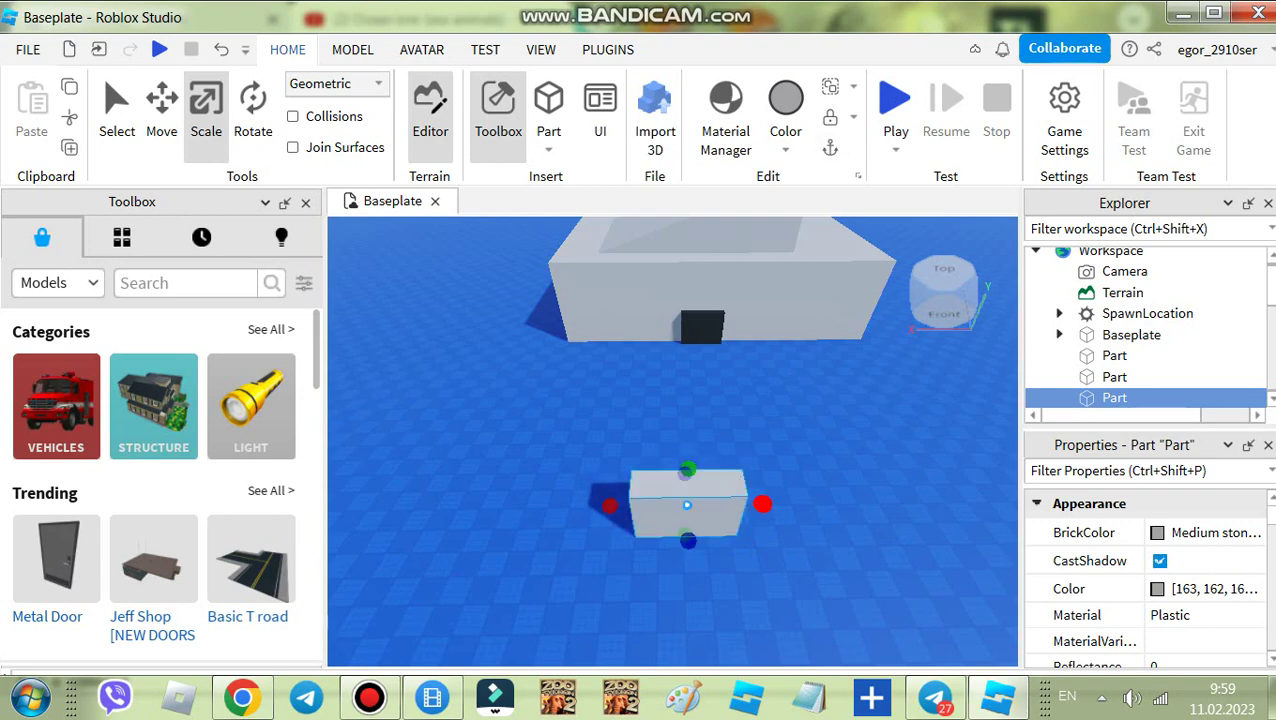
{"action": "left_click_drag", "start_coordinate": [761, 502], "coordinate": [778, 504]}
Switch to Chrome and open the mackerel decal from the Decals list on the Roblox Develop page.
{"action": "left_click", "coordinate": [242, 697]}
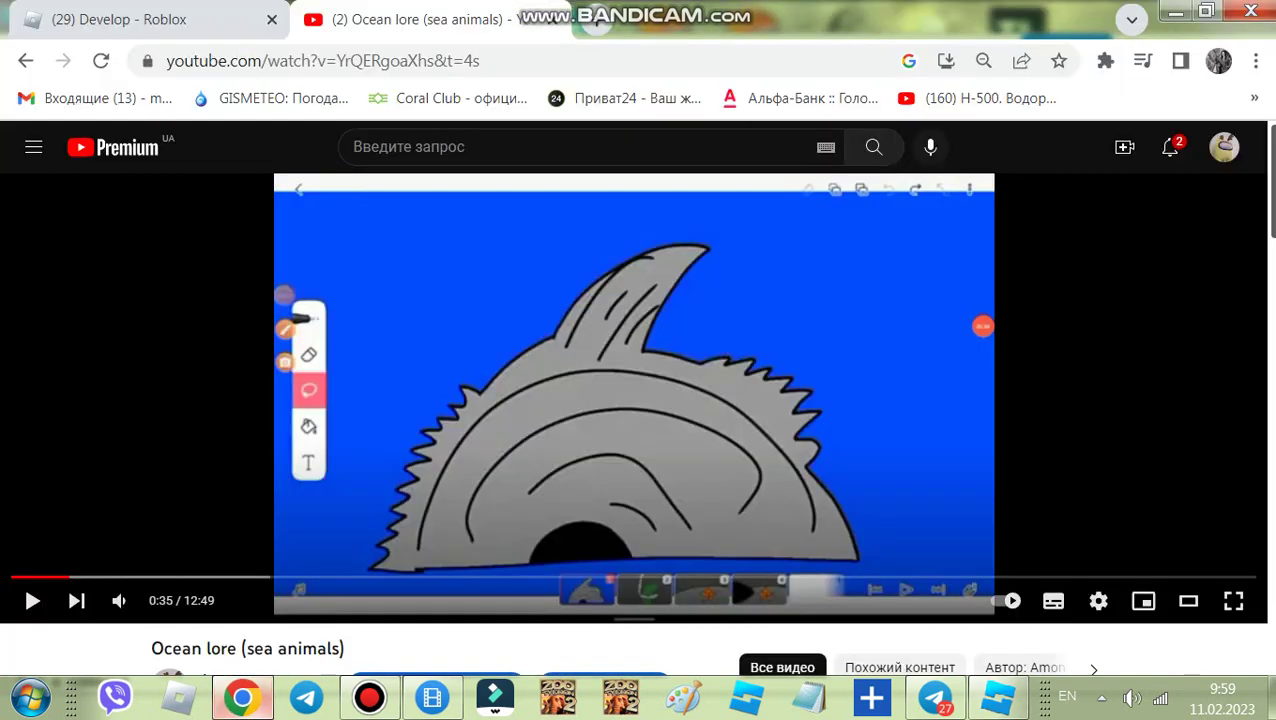
{"action": "left_click", "coordinate": [150, 19]}
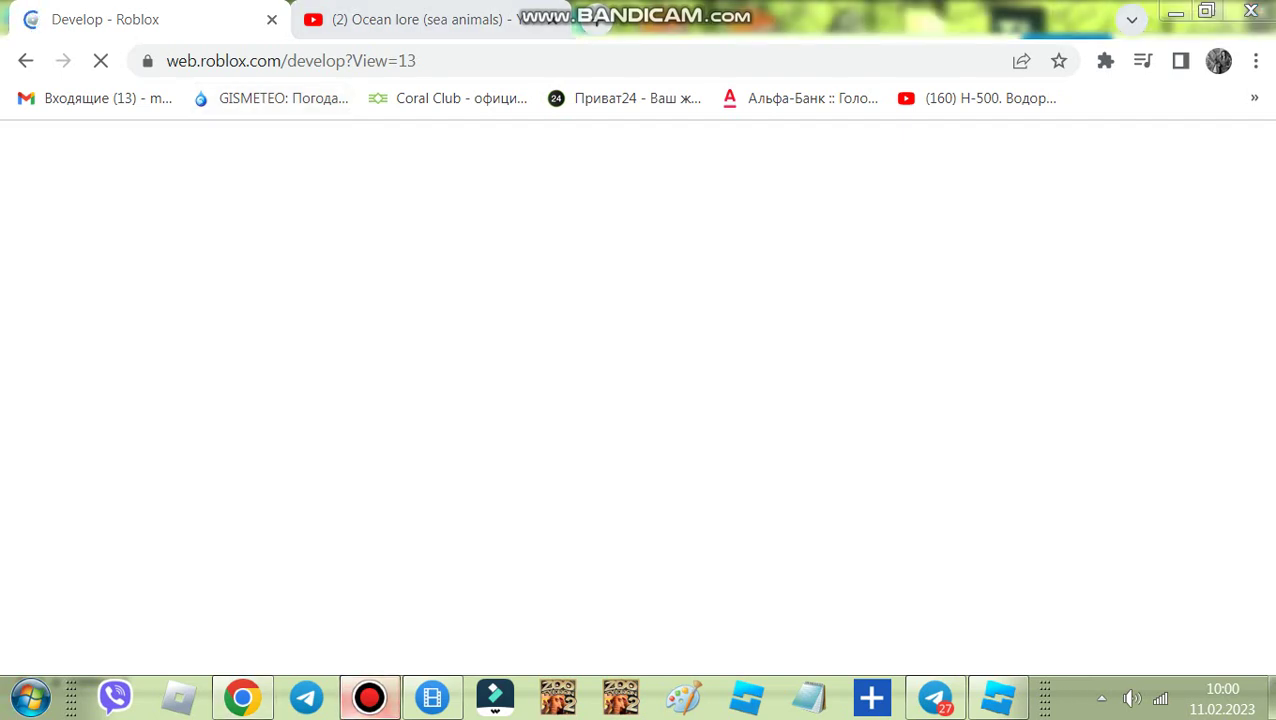
{"action": "left_click", "coordinate": [369, 697]}
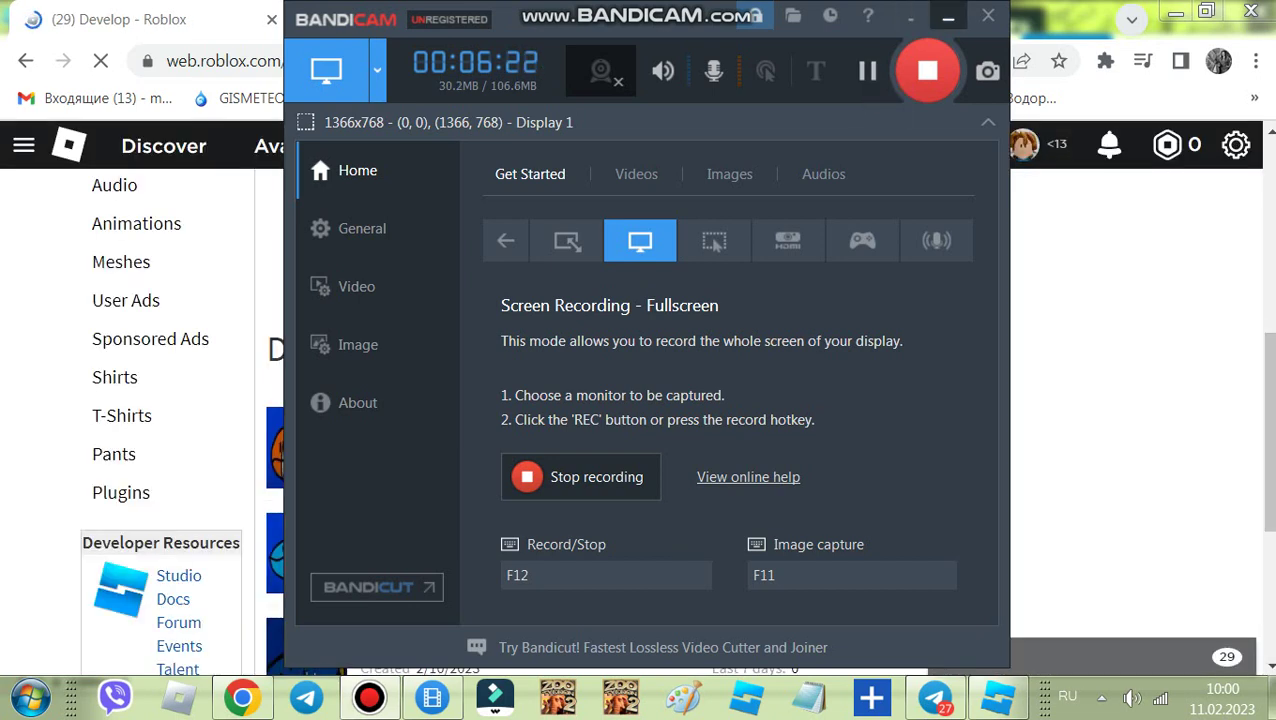
{"action": "left_click", "coordinate": [948, 17]}
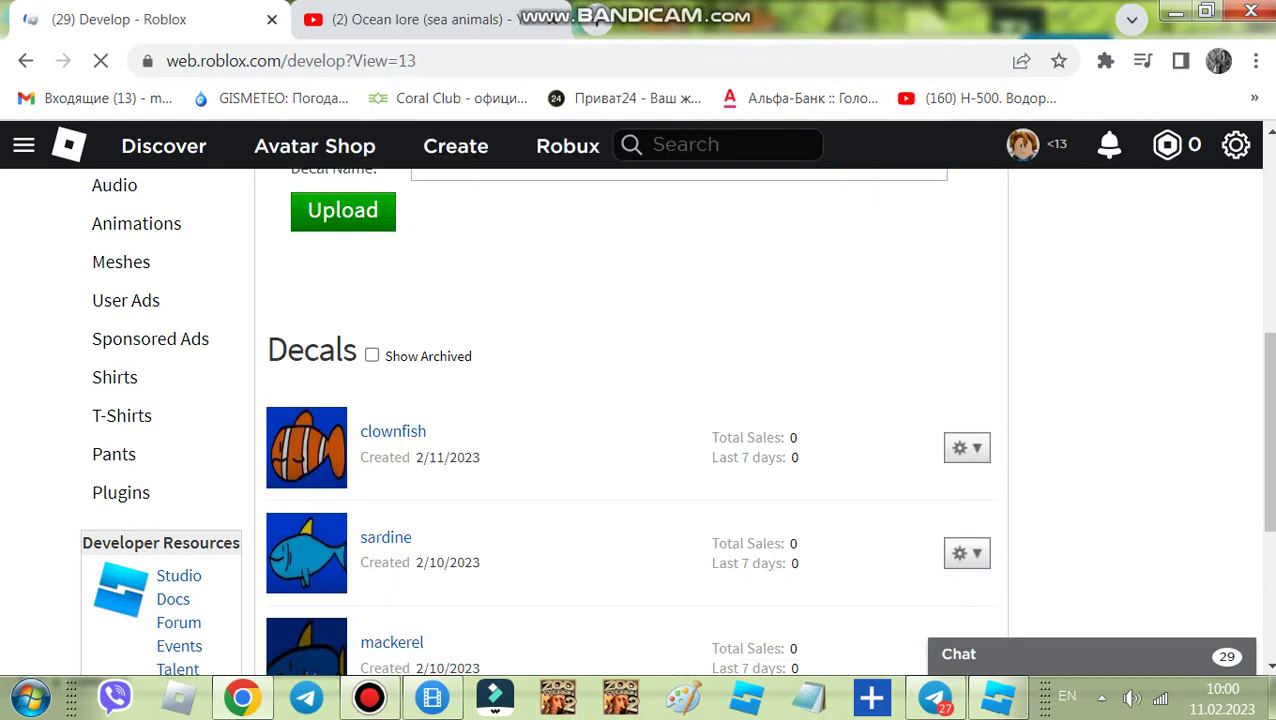
{"action": "scroll", "coordinate": [630, 400], "scroll_direction": "down", "scroll_amount": 2}
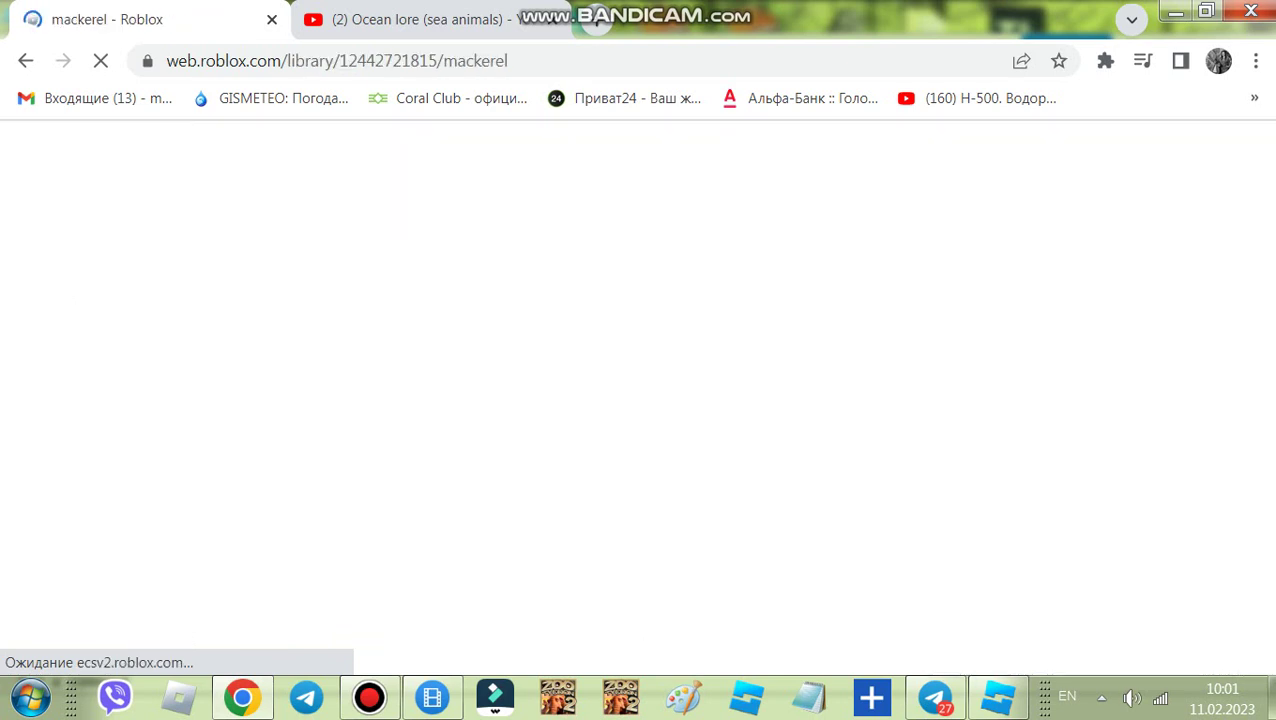
{"action": "left_click_drag", "start_coordinate": [338, 61], "coordinate": [437, 61]}
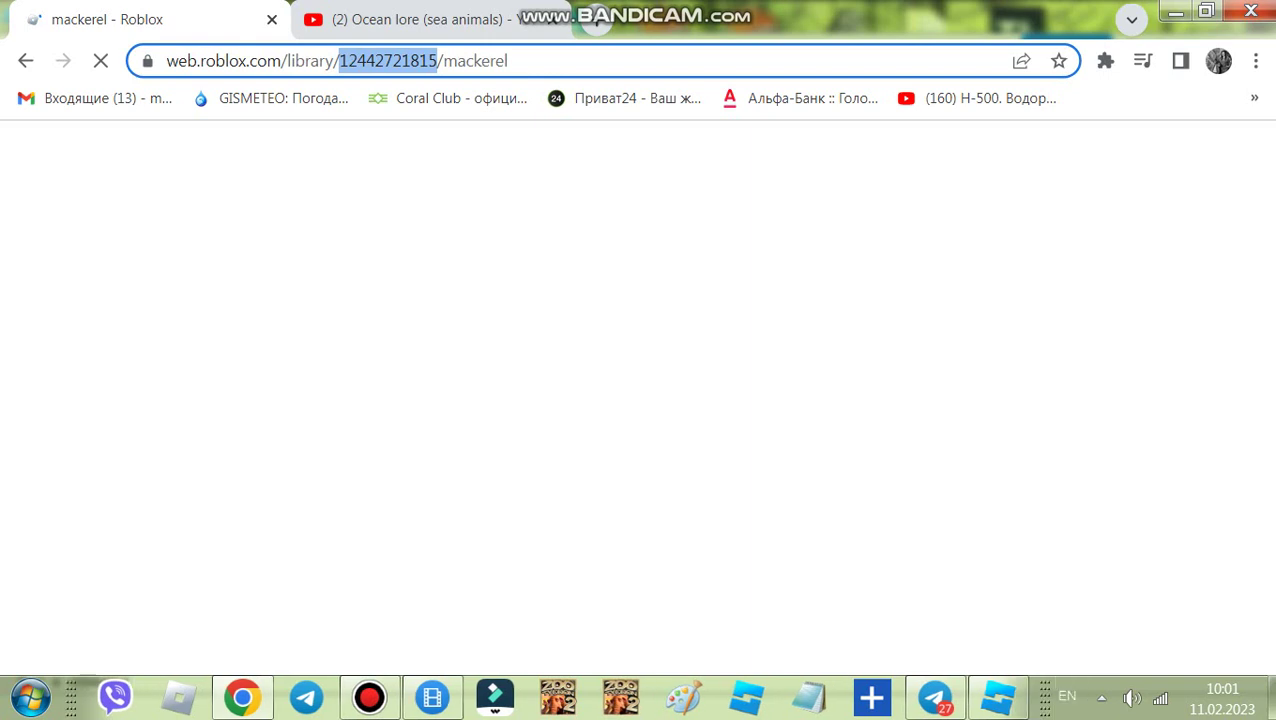
{"action": "right_click", "coordinate": [418, 58]}
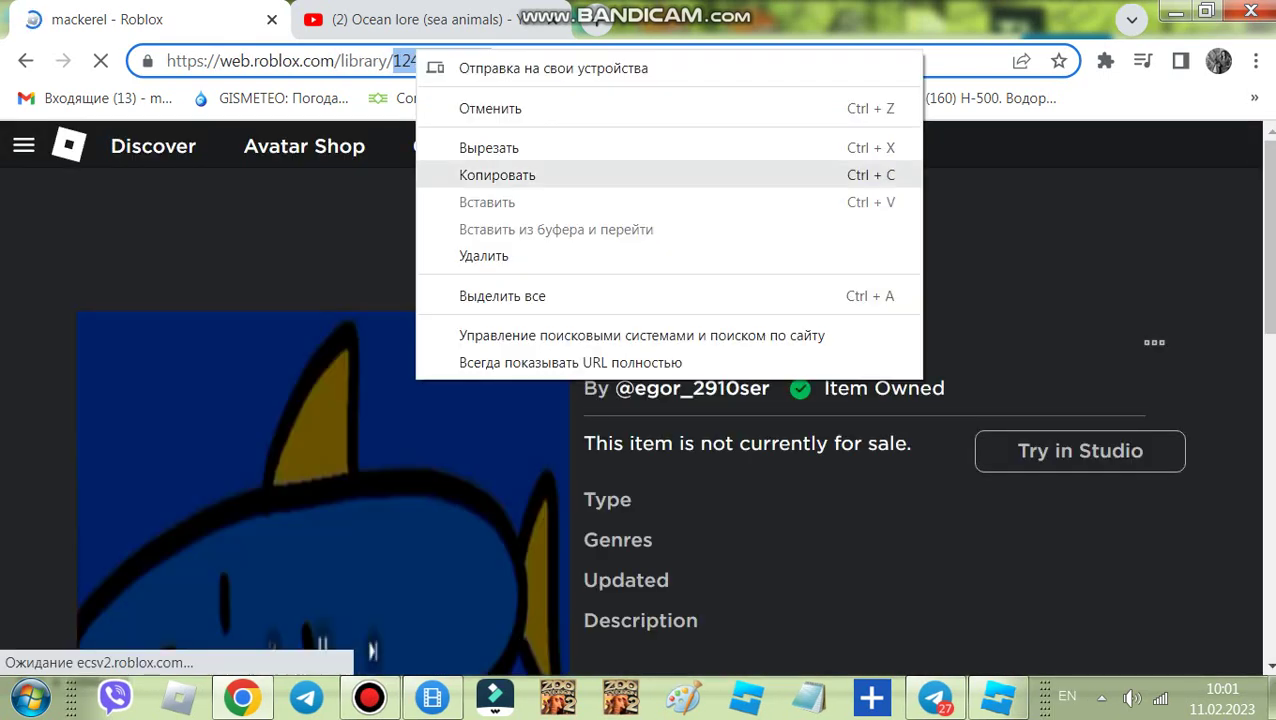
{"action": "left_click", "coordinate": [497, 175]}
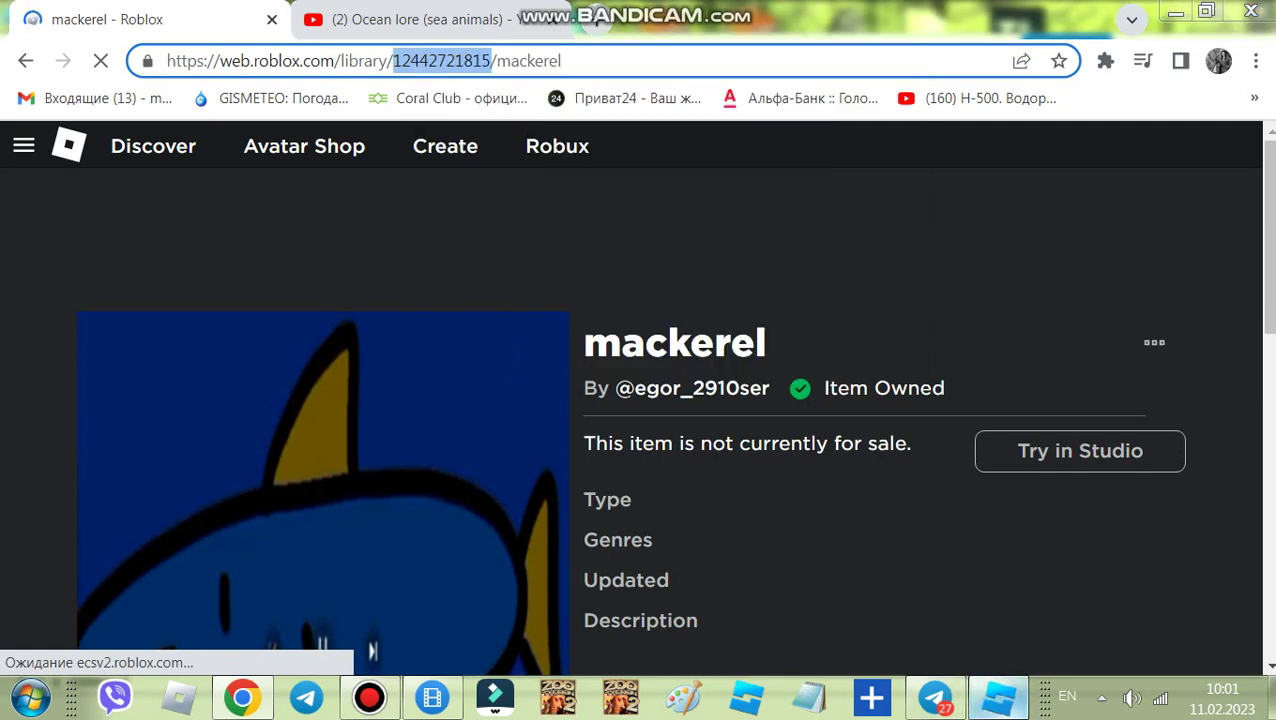
Switch back to Roblox Studio and set the selected grey block's Transparency to 1.
{"action": "left_click", "coordinate": [998, 697]}
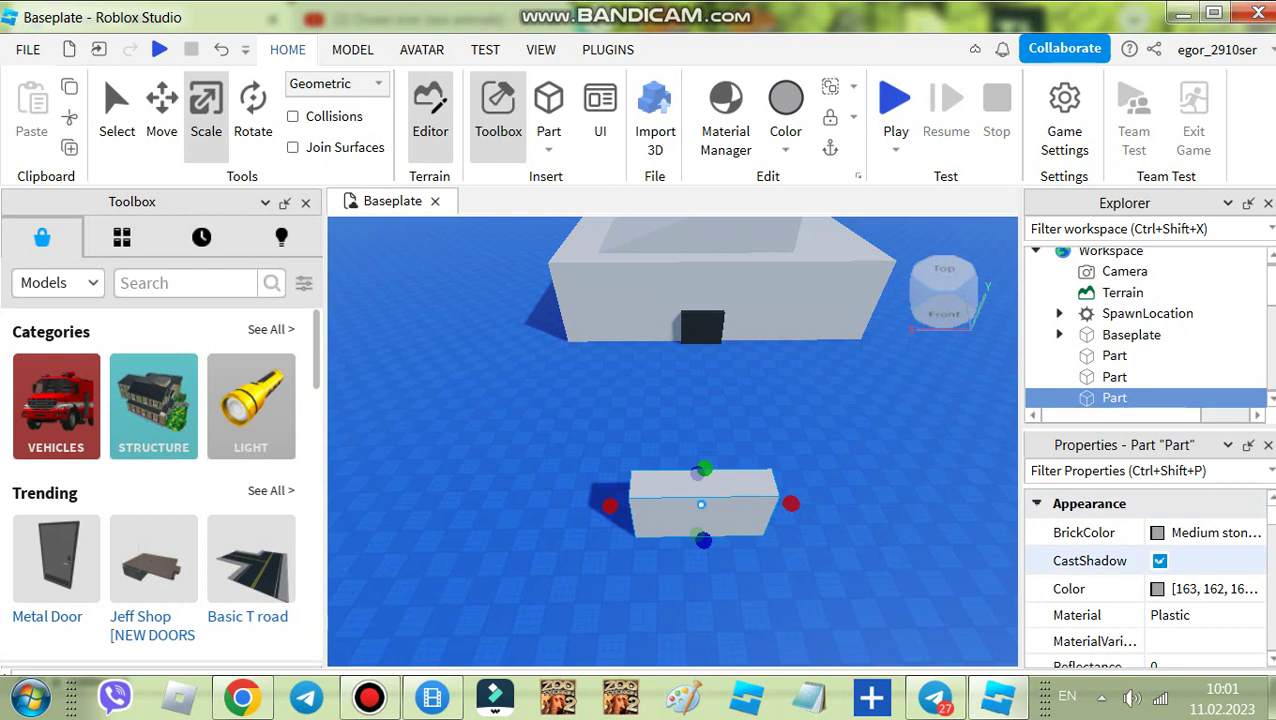
{"action": "scroll", "coordinate": [1100, 567], "scroll_direction": "down", "scroll_amount": 1}
{"action": "scroll", "coordinate": [1100, 567], "scroll_direction": "up", "scroll_amount": 1}
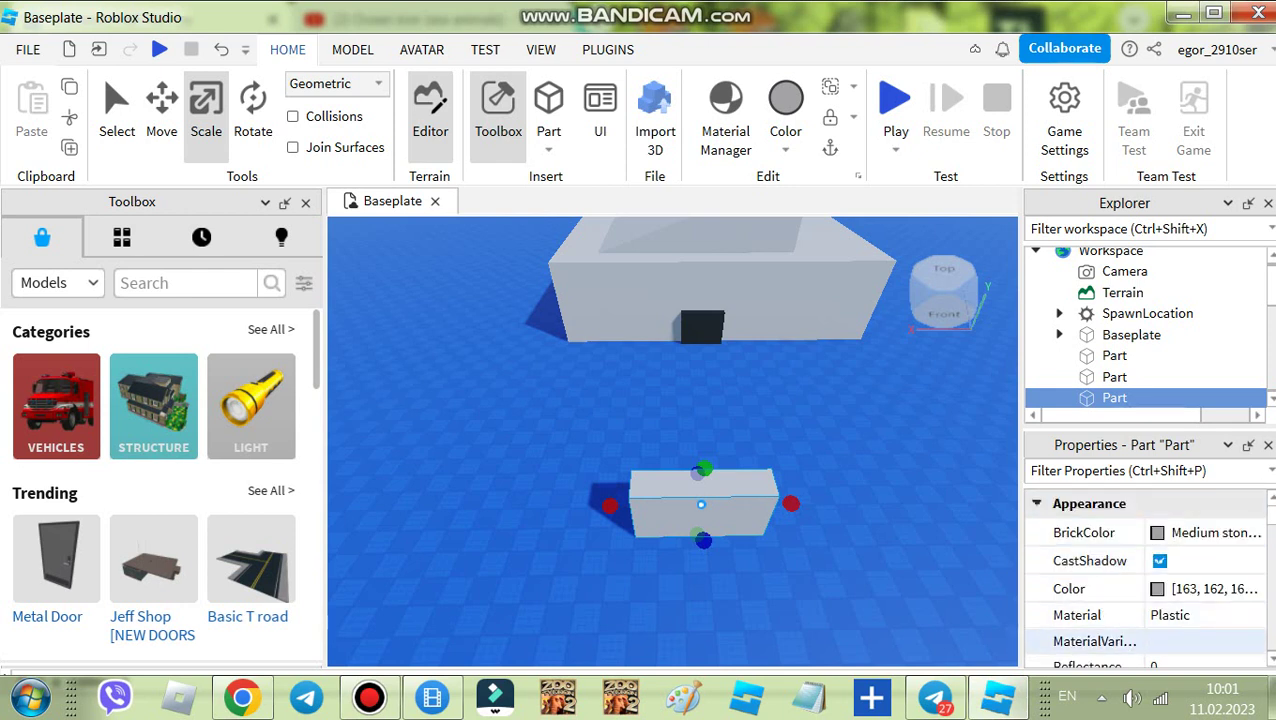
{"action": "scroll", "coordinate": [1100, 619], "scroll_direction": "down", "scroll_amount": 1}
{"action": "left_click", "coordinate": [1172, 619]}
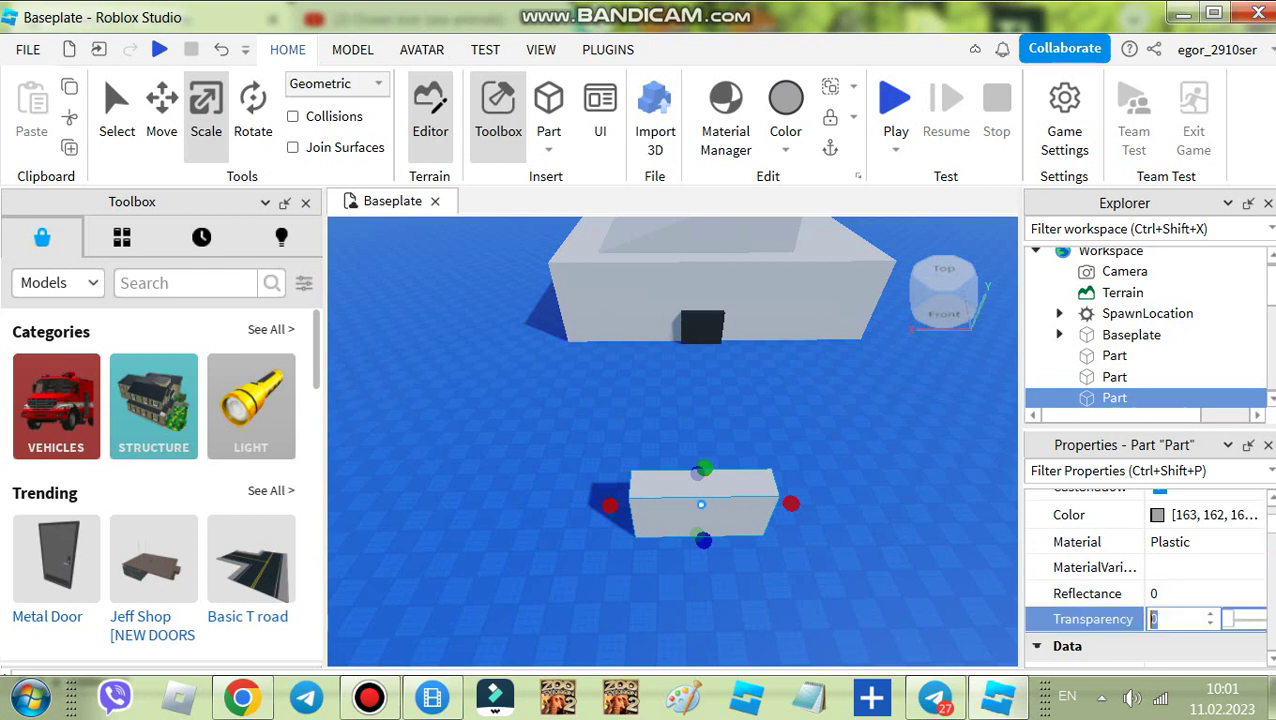
{"action": "type", "text": "0"}
{"action": "key", "text": "BackSpace"}
{"action": "type", "text": "1"}
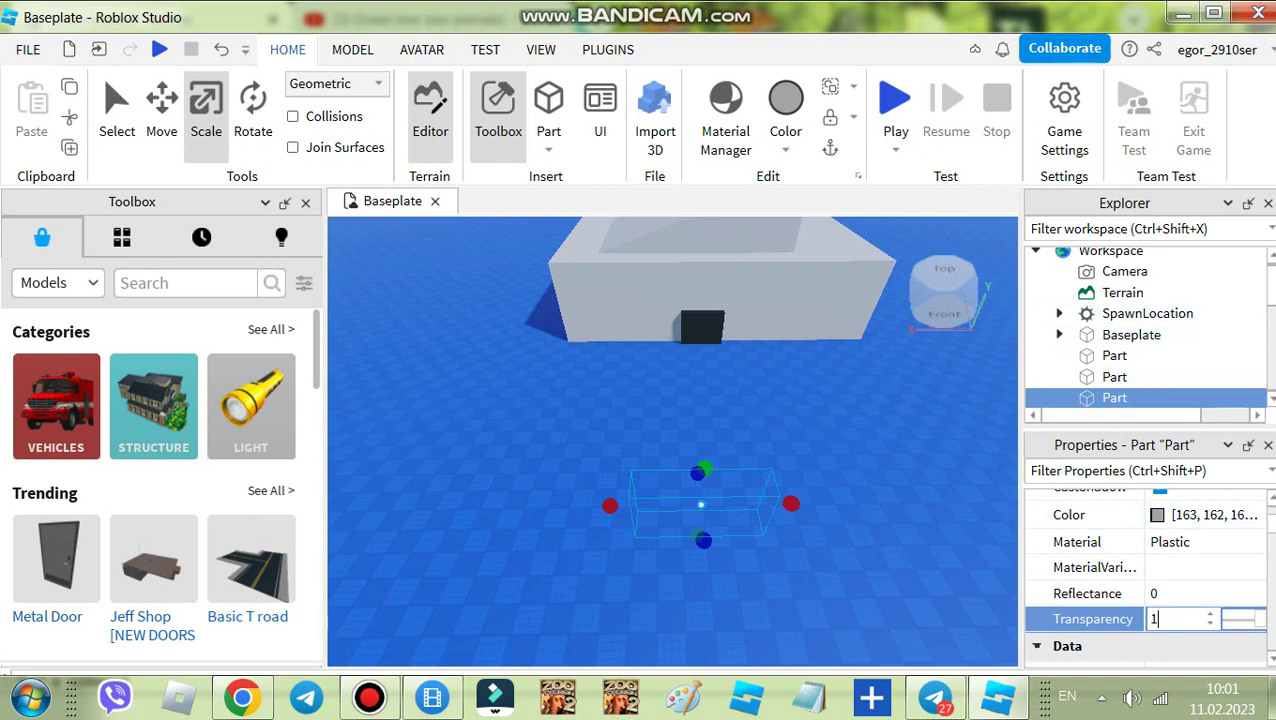
{"action": "key", "text": "Return"}
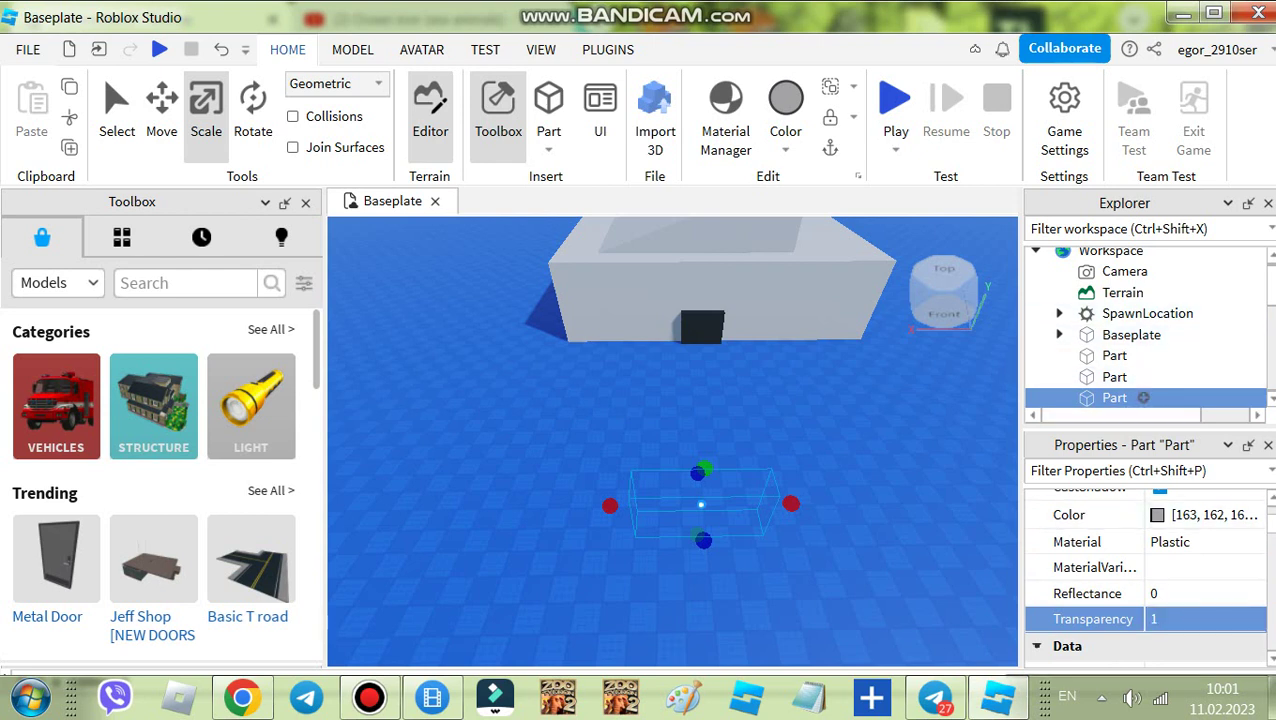
Add a Decal object to the transparent part and select that Decal.
{"action": "left_click", "coordinate": [1143, 397]}
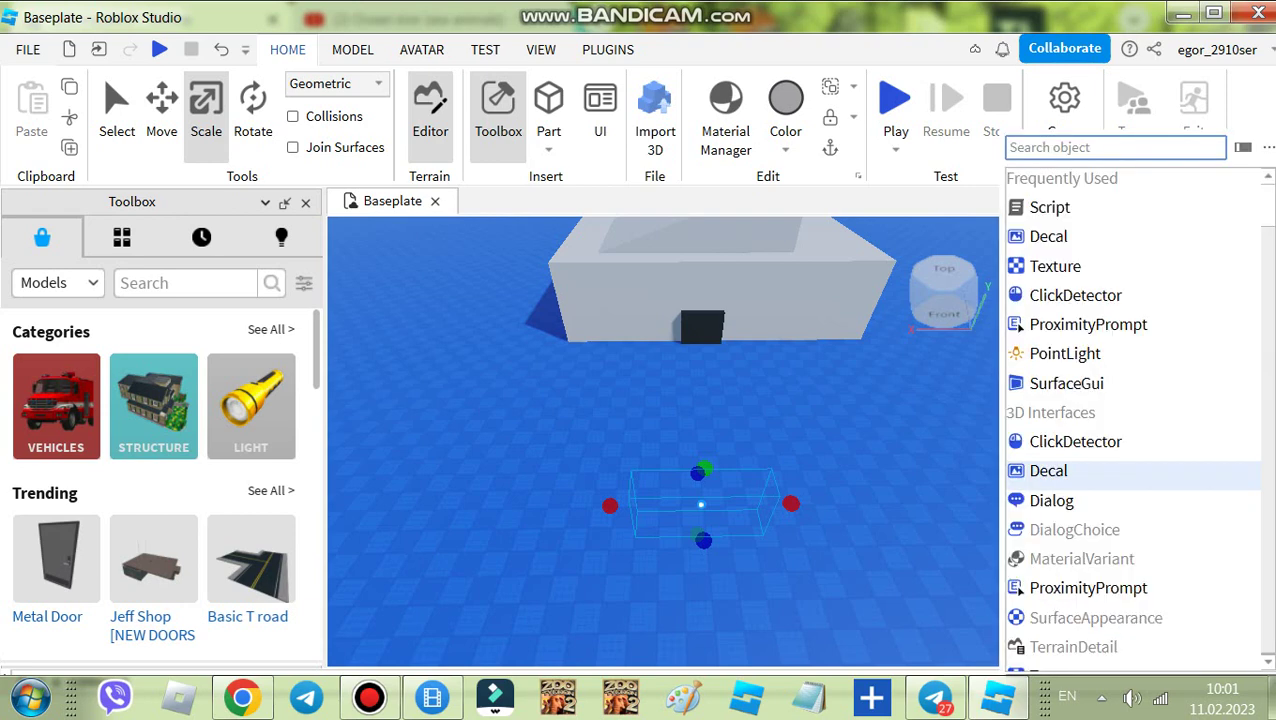
{"action": "key", "text": "Escape"}
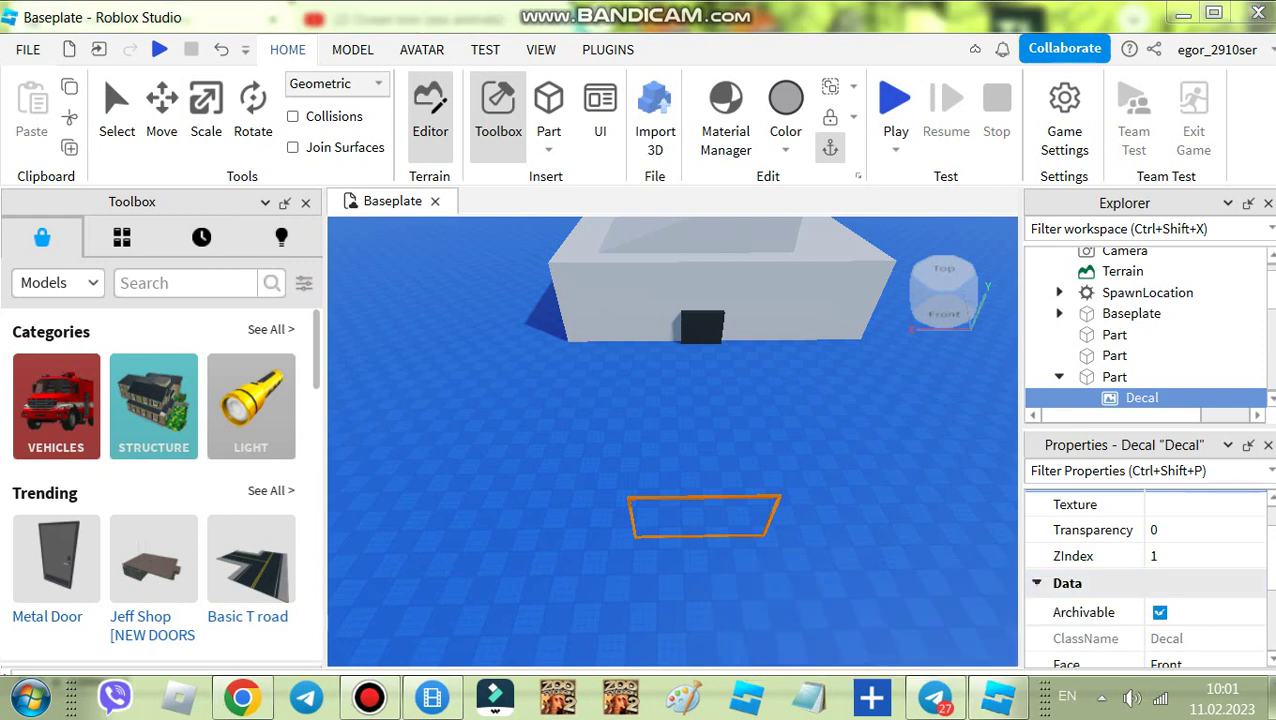
{"action": "scroll", "coordinate": [672, 440], "scroll_direction": "up", "scroll_amount": 2}
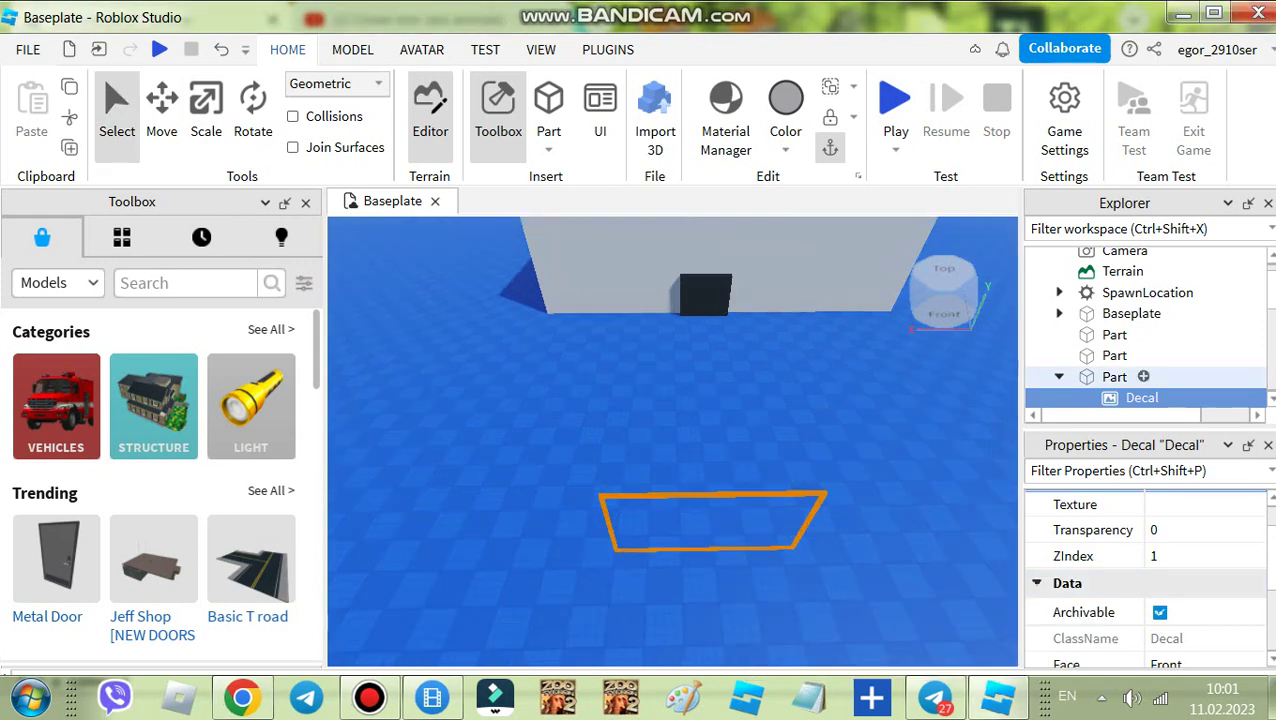
{"action": "left_click", "coordinate": [1114, 376]}
{"action": "left_click", "coordinate": [1142, 398]}
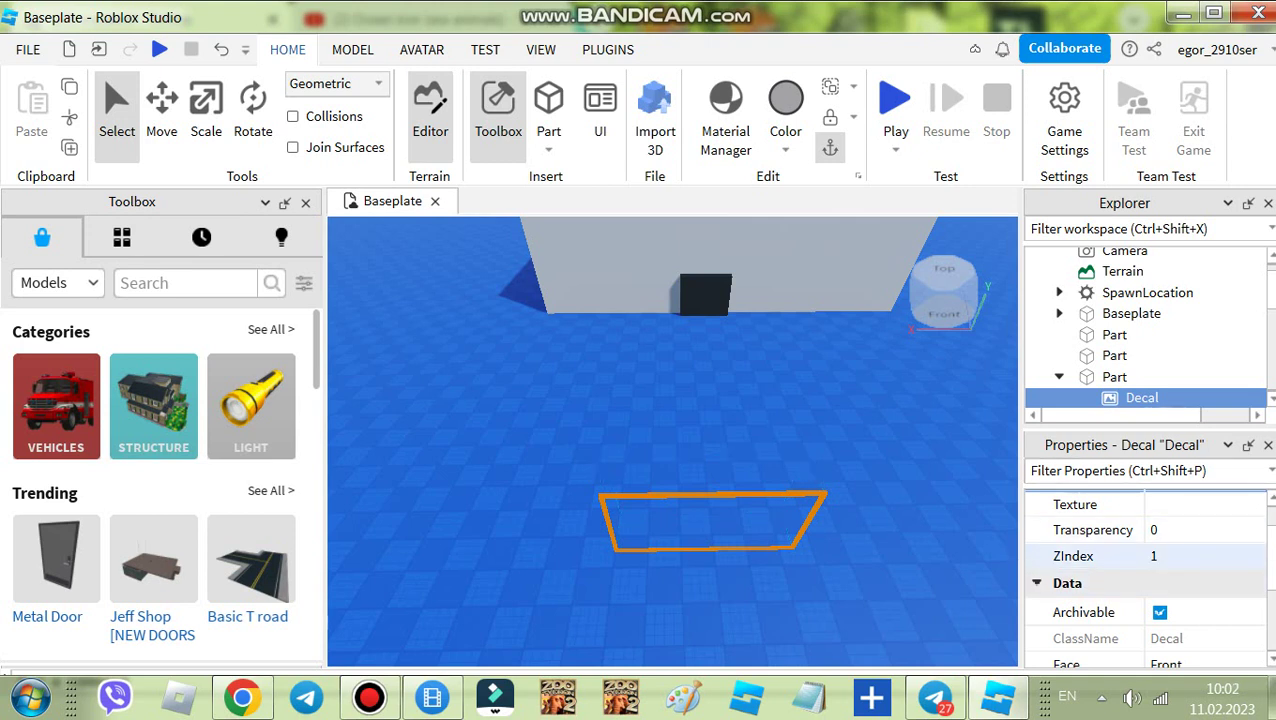
{"action": "scroll", "coordinate": [1100, 538], "scroll_direction": "down", "scroll_amount": 2}
{"action": "scroll", "coordinate": [1100, 560], "scroll_direction": "down", "scroll_amount": 1}
{"action": "scroll", "coordinate": [1100, 560], "scroll_direction": "up", "scroll_amount": 3}
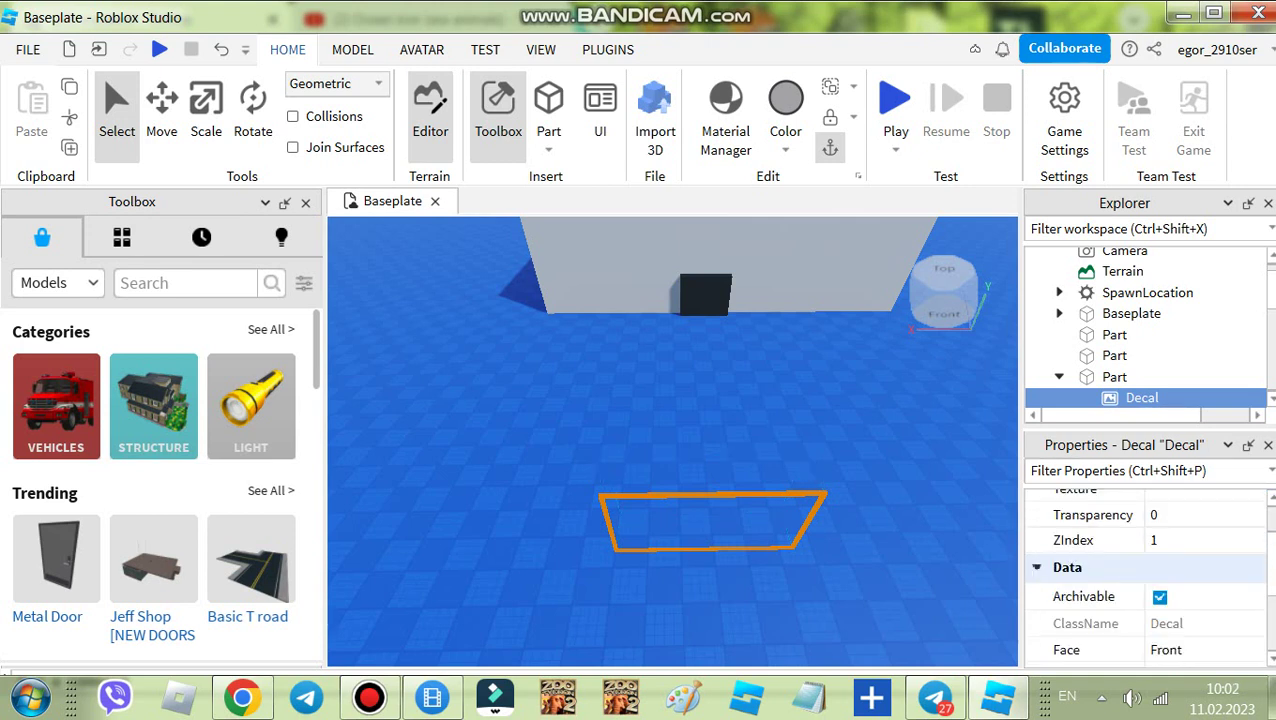
{"action": "left_click", "coordinate": [1197, 560]}
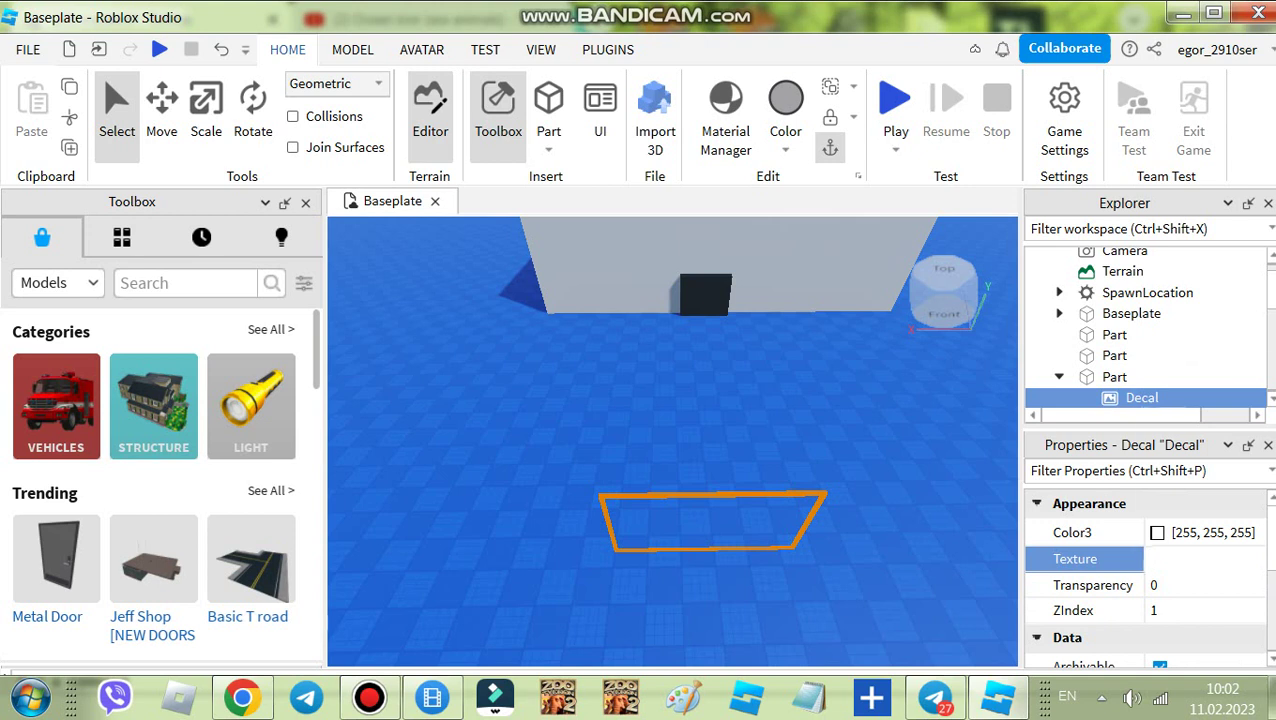
{"action": "right_click", "coordinate": [1190, 559]}
{"action": "left_click", "coordinate": [1100, 476]}
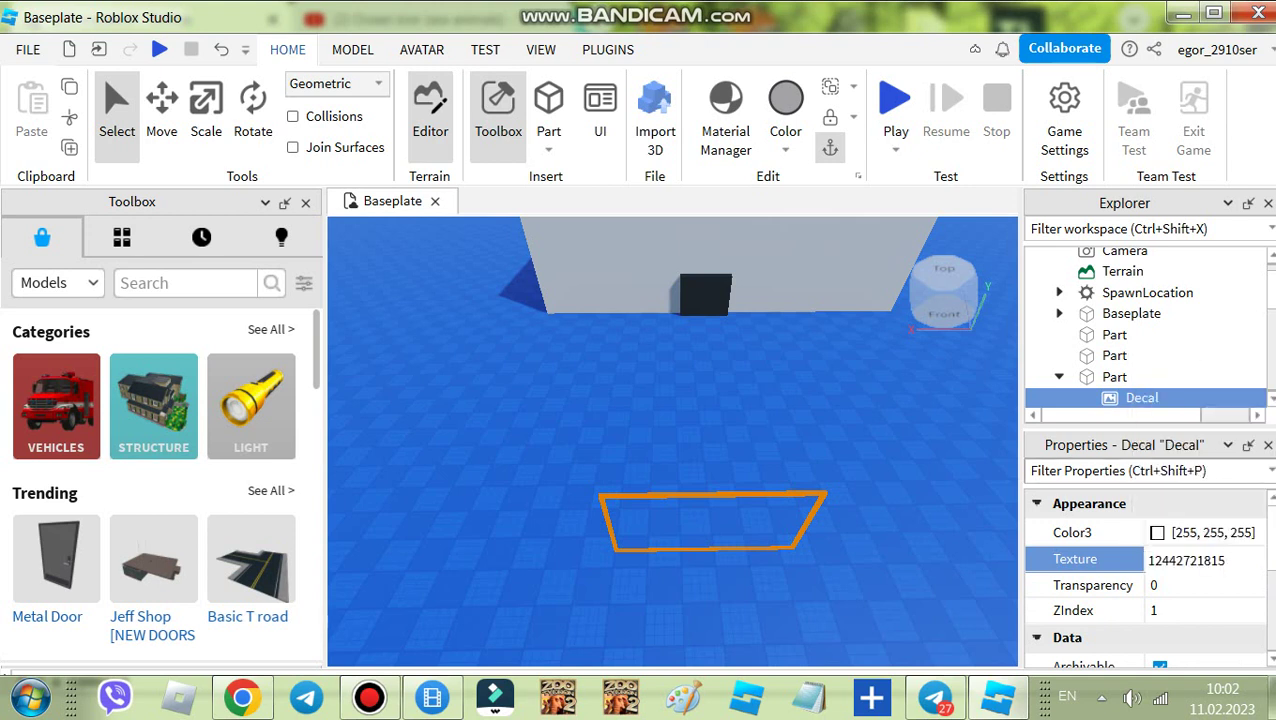
{"action": "key", "text": "Return"}
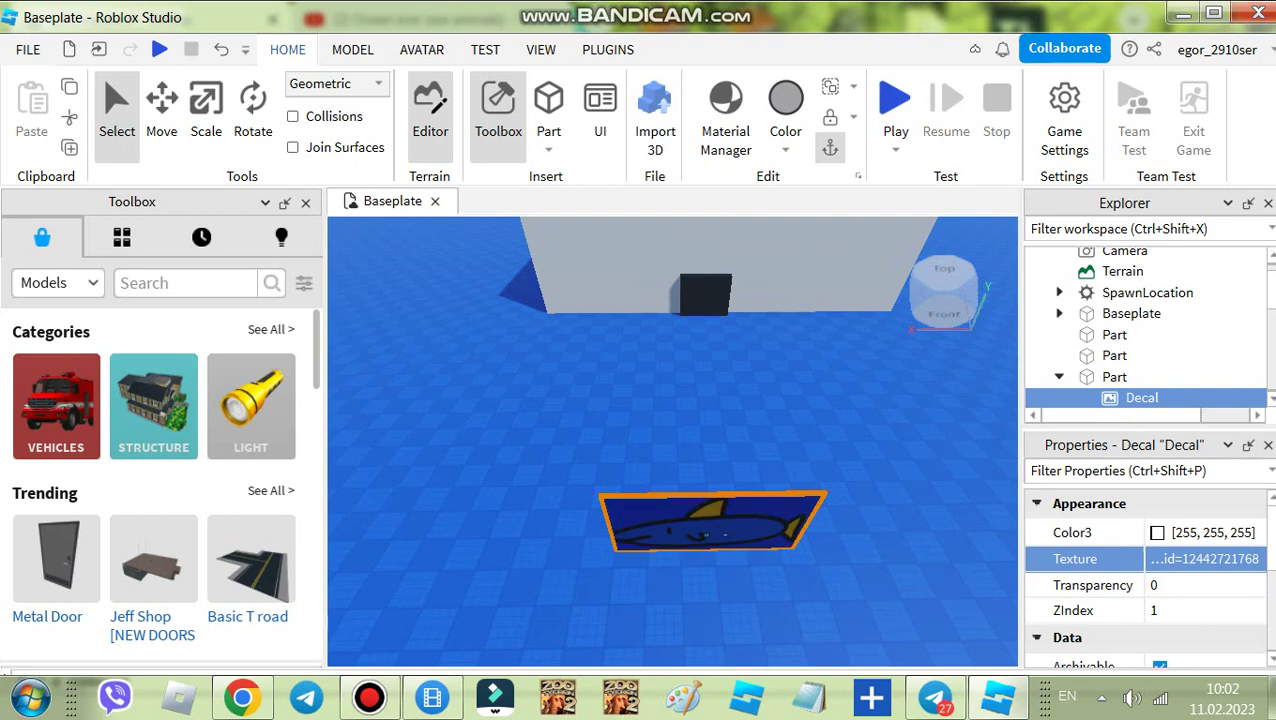
Move the transparent mackerel part away from the building, closer to the spawn location.
{"action": "scroll", "coordinate": [645, 520], "scroll_direction": "up", "scroll_amount": 3}
{"action": "scroll", "coordinate": [670, 505], "scroll_direction": "down", "scroll_amount": 3}
{"action": "left_click_drag", "start_coordinate": [745, 502], "coordinate": [800, 556]}
{"action": "right_click_drag", "start_coordinate": [800, 556], "coordinate": [900, 556]}
{"action": "right_click_drag", "start_coordinate": [720, 540], "coordinate": [720, 575]}
{"action": "left_click_drag", "start_coordinate": [698, 492], "coordinate": [727, 505]}
Scale the mackerel part down slightly in height and length.
{"action": "left_click", "coordinate": [206, 112]}
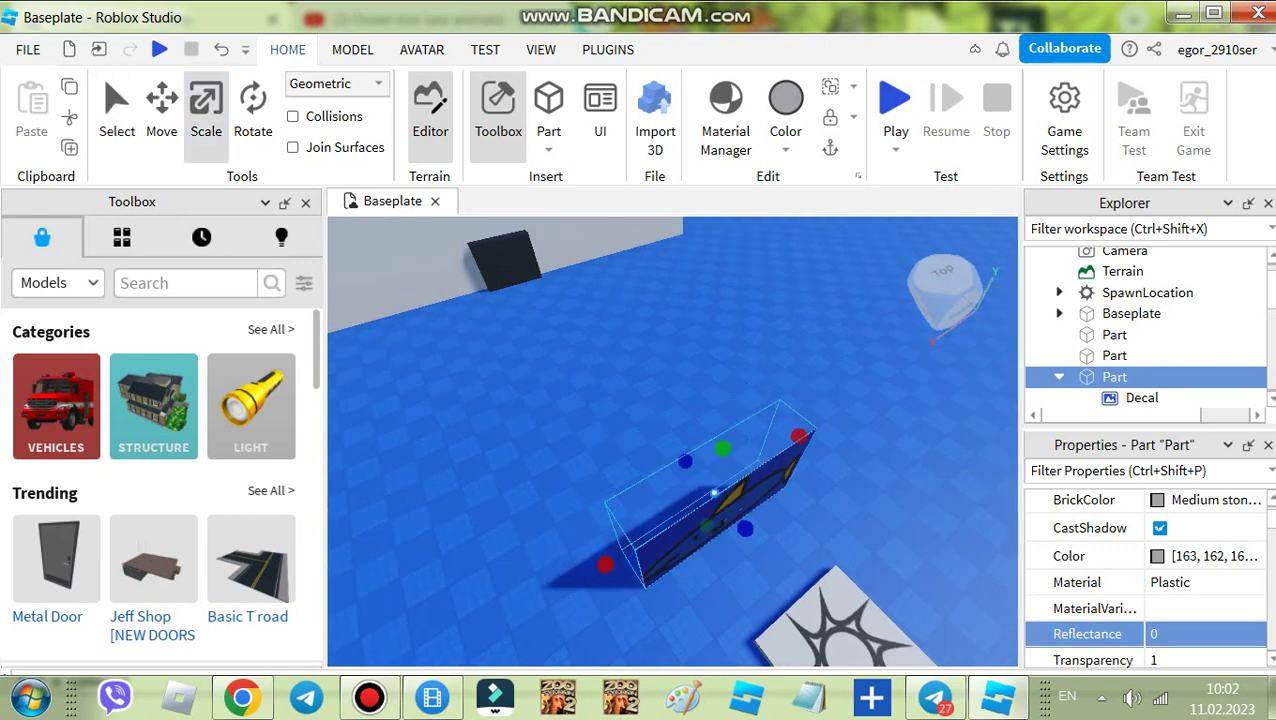
{"action": "left_click_drag", "start_coordinate": [723, 448], "coordinate": [720, 460]}
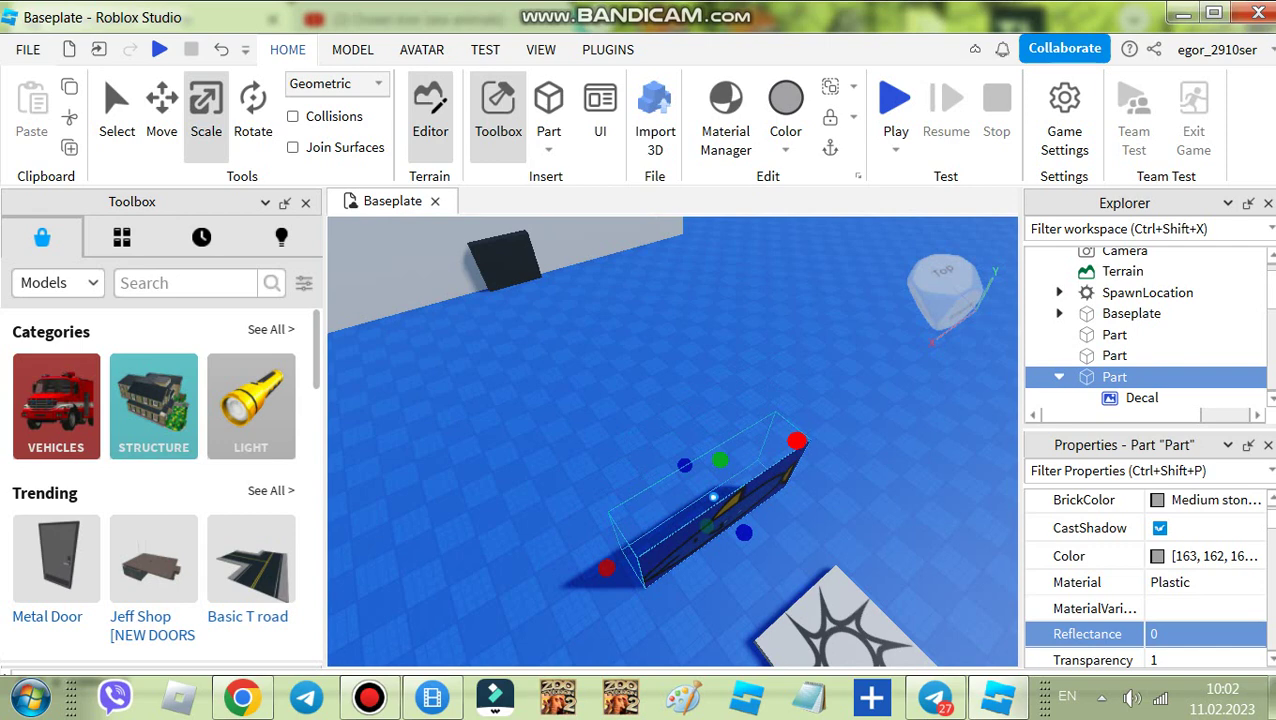
{"action": "left_click_drag", "start_coordinate": [797, 441], "coordinate": [760, 464]}
Reposition the mackerel part on the baseplate just beside the spawn location and deselect it.
{"action": "left_click_drag", "start_coordinate": [722, 512], "coordinate": [766, 532]}
{"action": "right_click", "coordinate": [767, 532]}
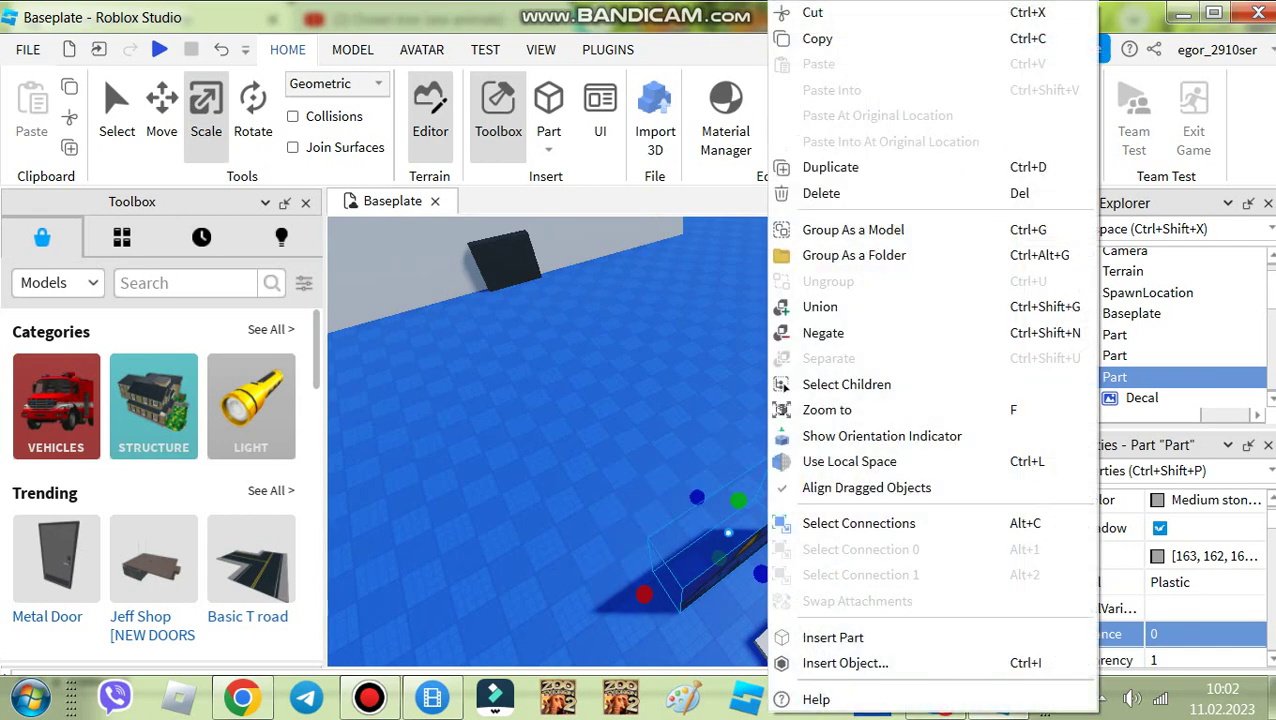
{"action": "left_click", "coordinate": [660, 430]}
{"action": "right_click_drag", "start_coordinate": [660, 430], "coordinate": [558, 442]}
{"action": "left_click_drag", "start_coordinate": [590, 482], "coordinate": [628, 480]}
{"action": "left_click", "coordinate": [650, 540]}
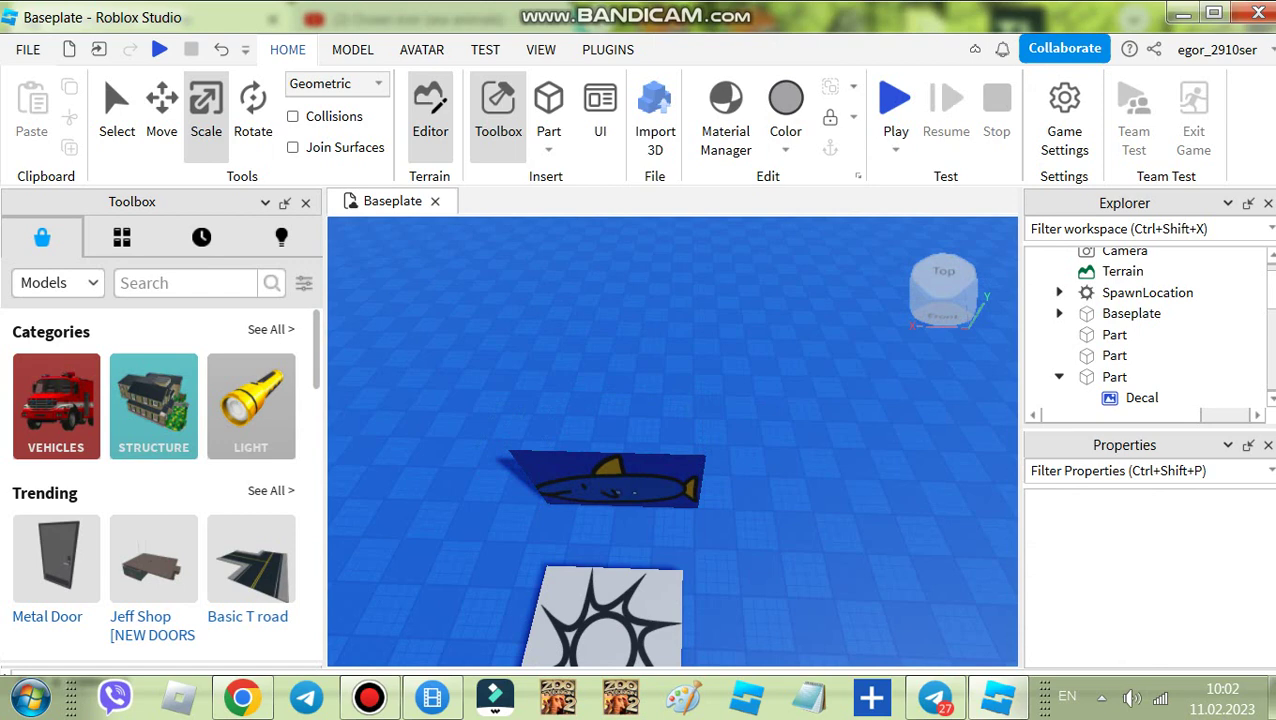
{"action": "right_click_drag", "start_coordinate": [640, 500], "coordinate": [774, 422]}
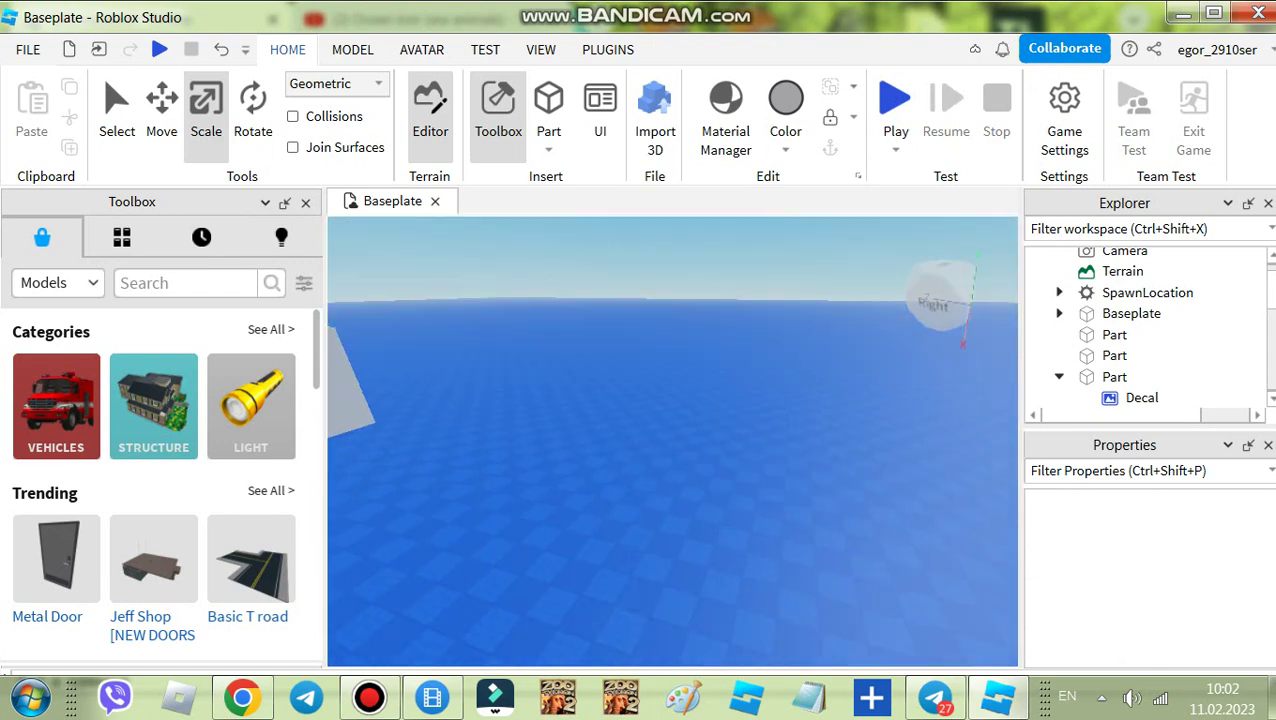
{"action": "right_click_drag", "start_coordinate": [672, 440], "coordinate": [672, 440]}
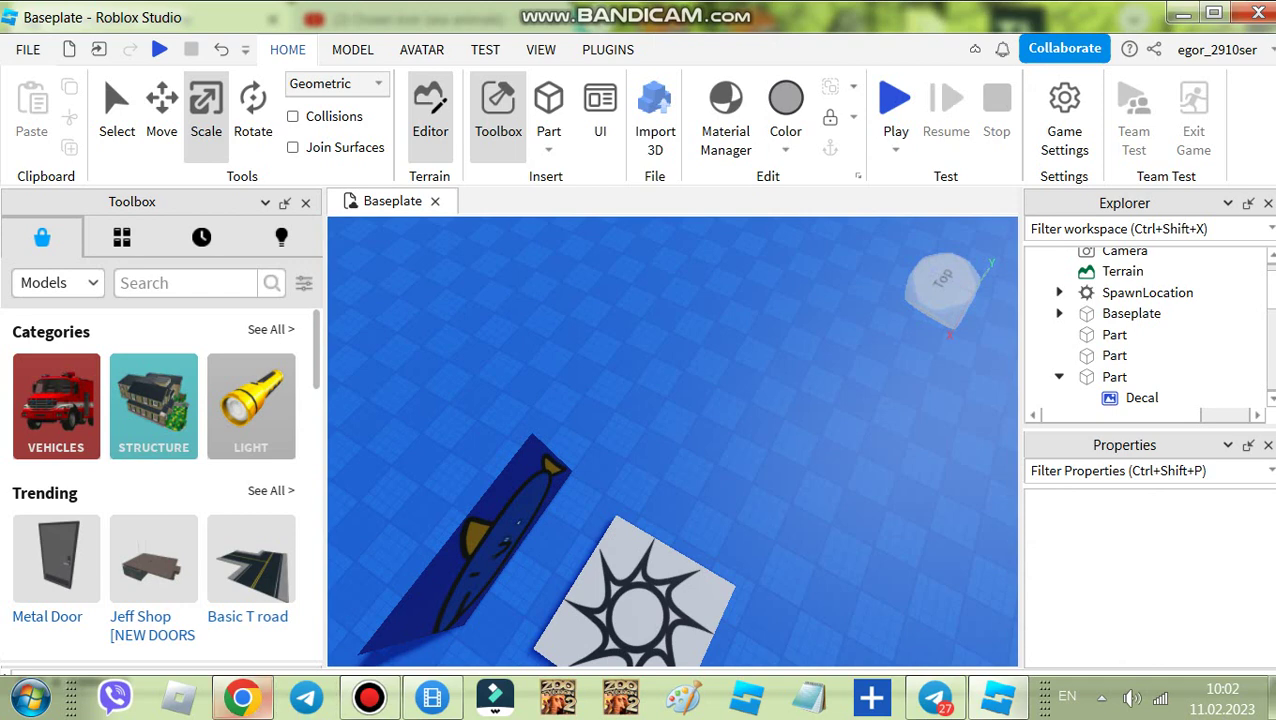
{"action": "left_click", "coordinate": [242, 697]}
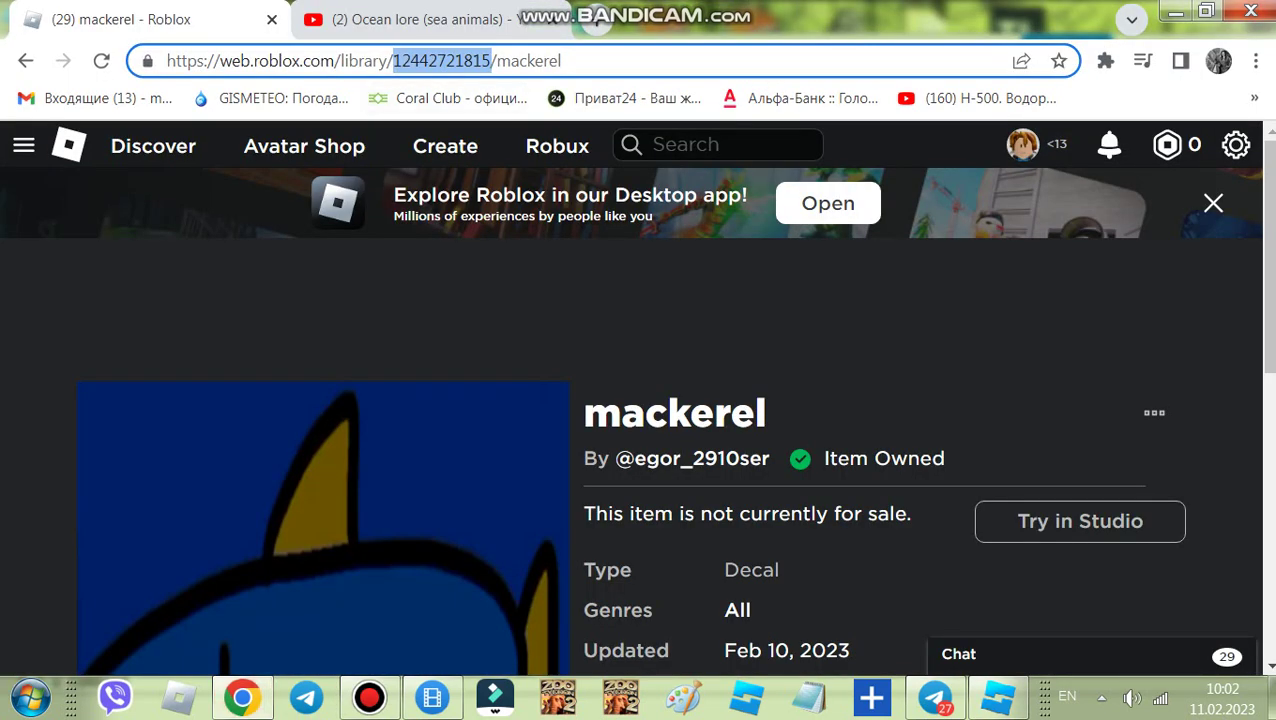
{"action": "left_click", "coordinate": [25, 60]}
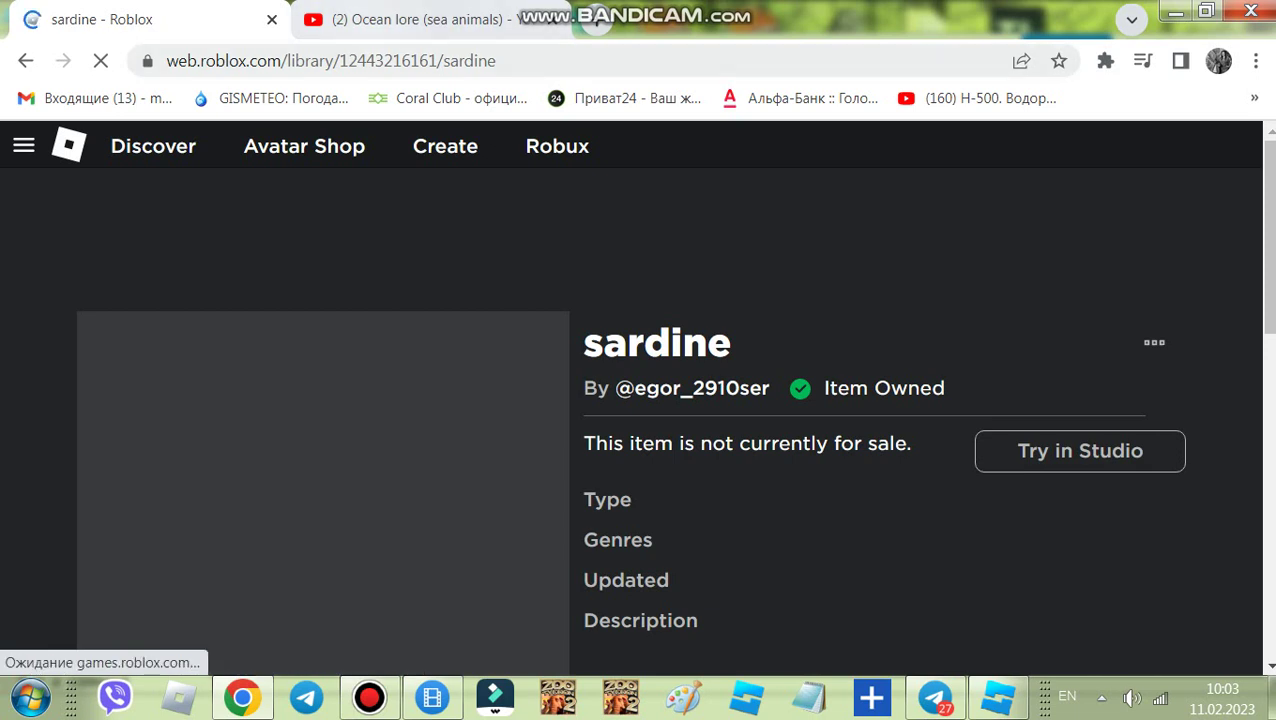
{"action": "left_click_drag", "start_coordinate": [339, 61], "coordinate": [438, 61]}
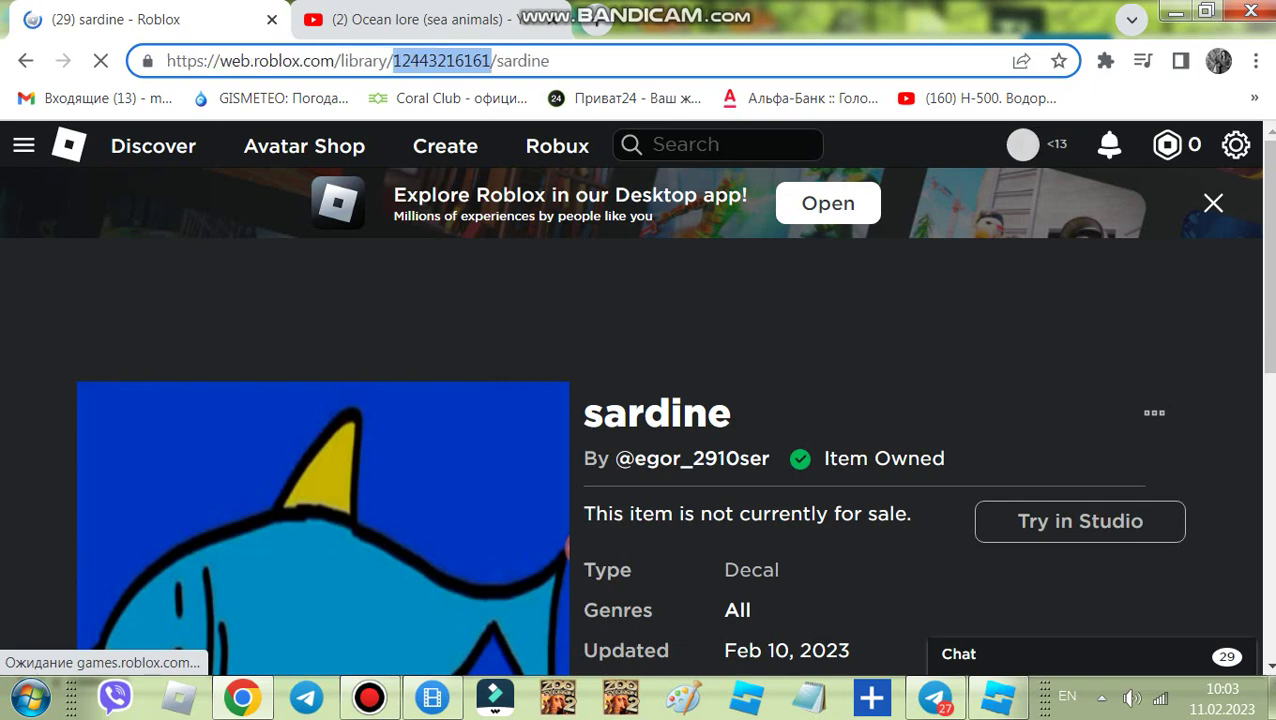
{"action": "right_click", "coordinate": [421, 61]}
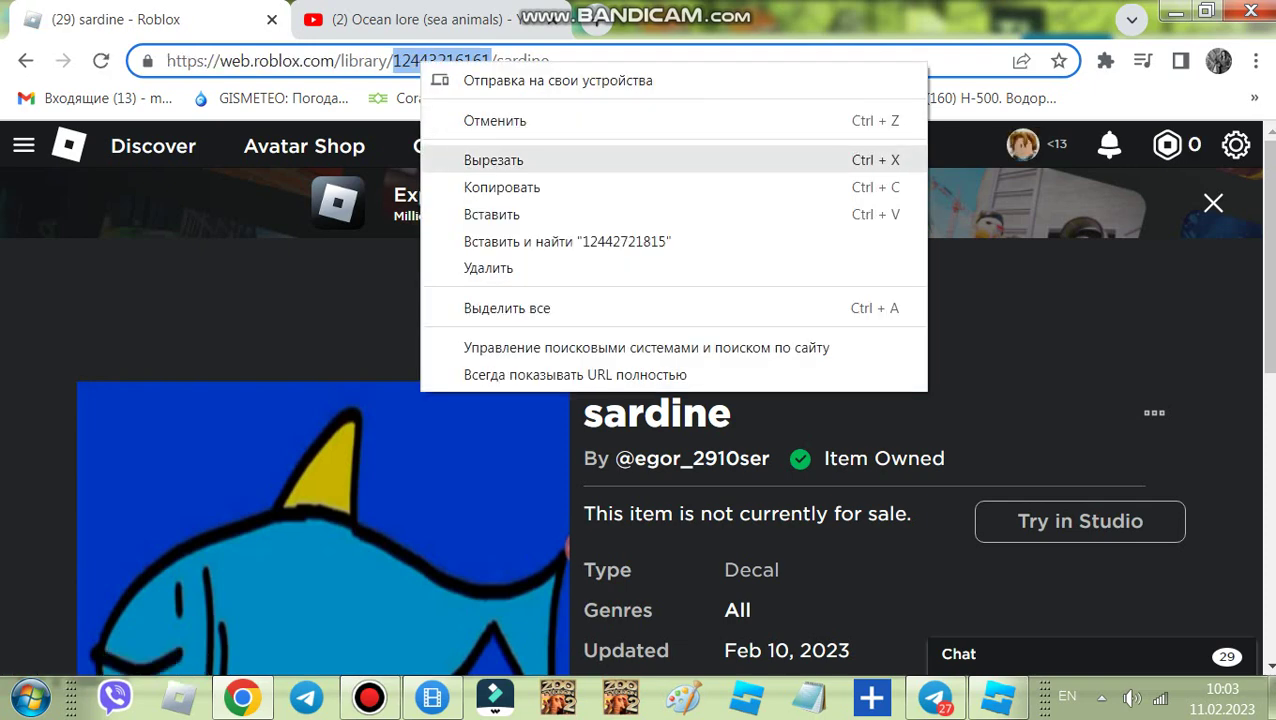
{"action": "left_click", "coordinate": [502, 187]}
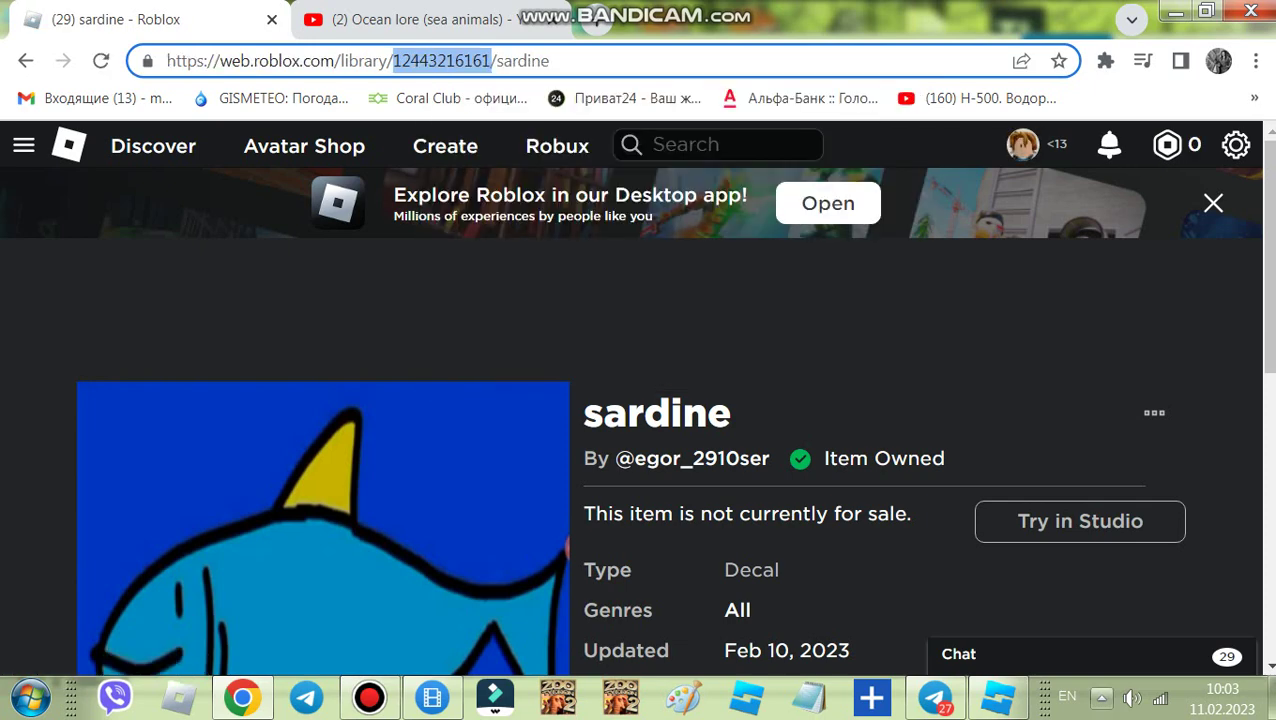
Switch back to Roblox Studio, insert a new block part and scale it into a wide, upright thin panel.
{"action": "left_click", "coordinate": [998, 697]}
{"action": "right_click_drag", "start_coordinate": [672, 440], "coordinate": [685, 340]}
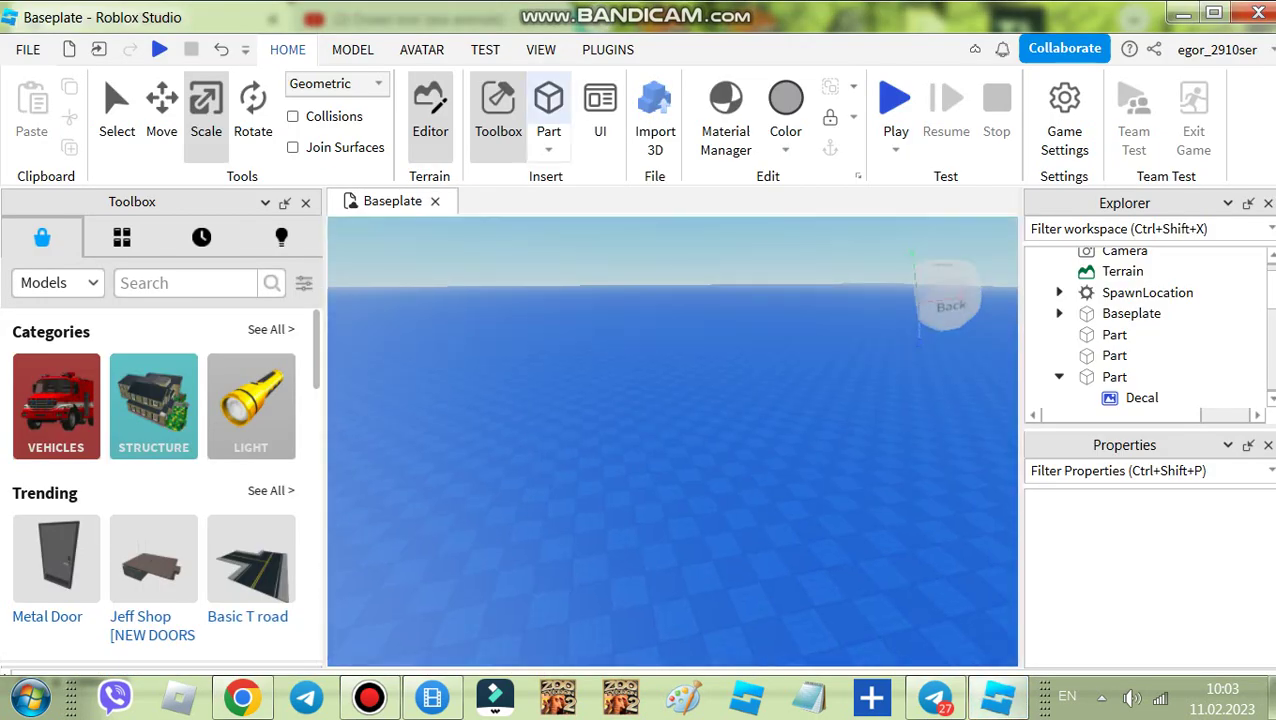
{"action": "left_click", "coordinate": [548, 105]}
{"action": "scroll", "coordinate": [642, 442], "scroll_direction": "up", "scroll_amount": 5}
{"action": "scroll", "coordinate": [700, 454], "scroll_direction": "down", "scroll_amount": 4}
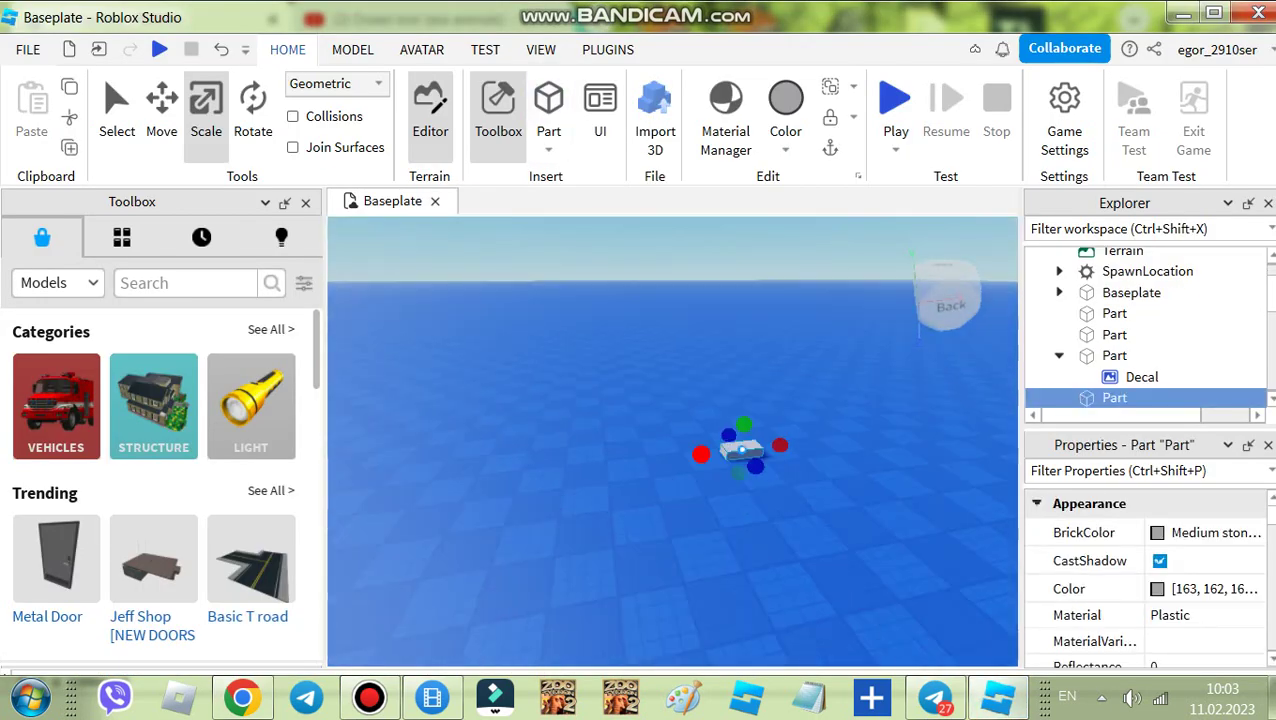
{"action": "left_click_drag", "start_coordinate": [701, 454], "coordinate": [557, 470]}
{"action": "left_click_drag", "start_coordinate": [675, 432], "coordinate": [675, 346]}
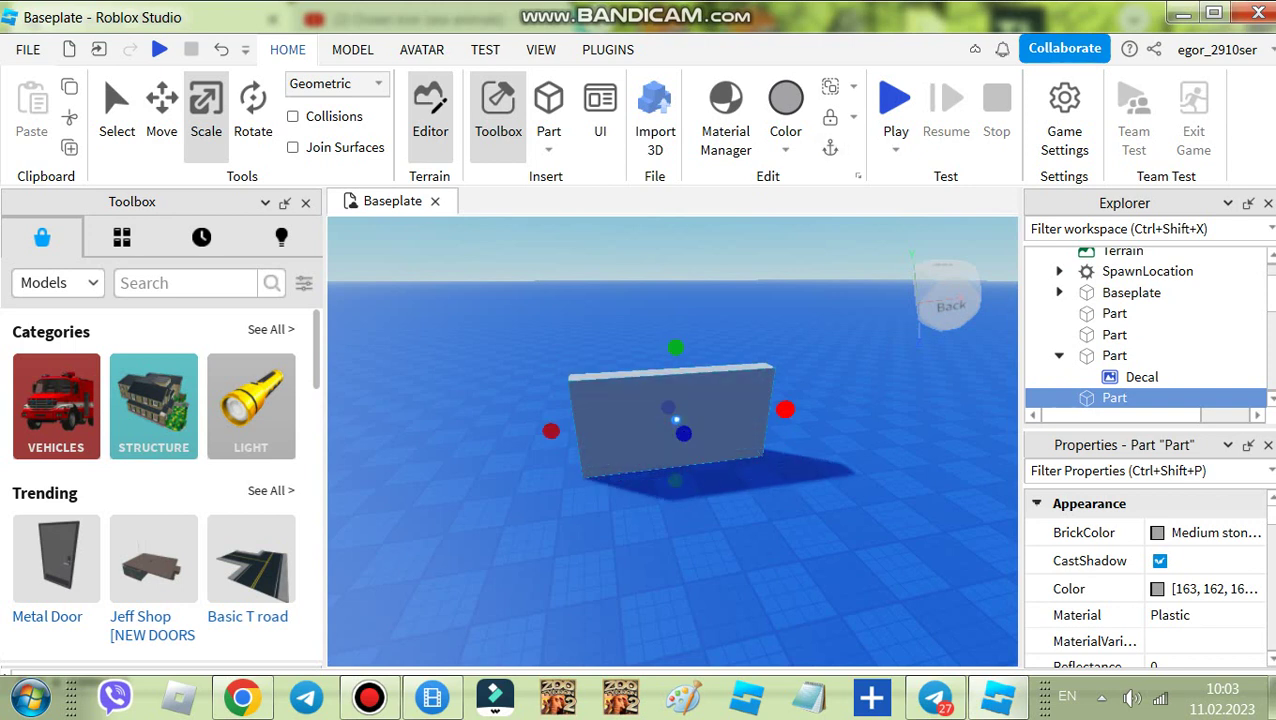
Move the new grey panel across the baseplate to a nearer spot.
{"action": "scroll", "coordinate": [769, 411], "scroll_direction": "down", "scroll_amount": 3}
{"action": "right_click_drag", "start_coordinate": [769, 411], "coordinate": [735, 490]}
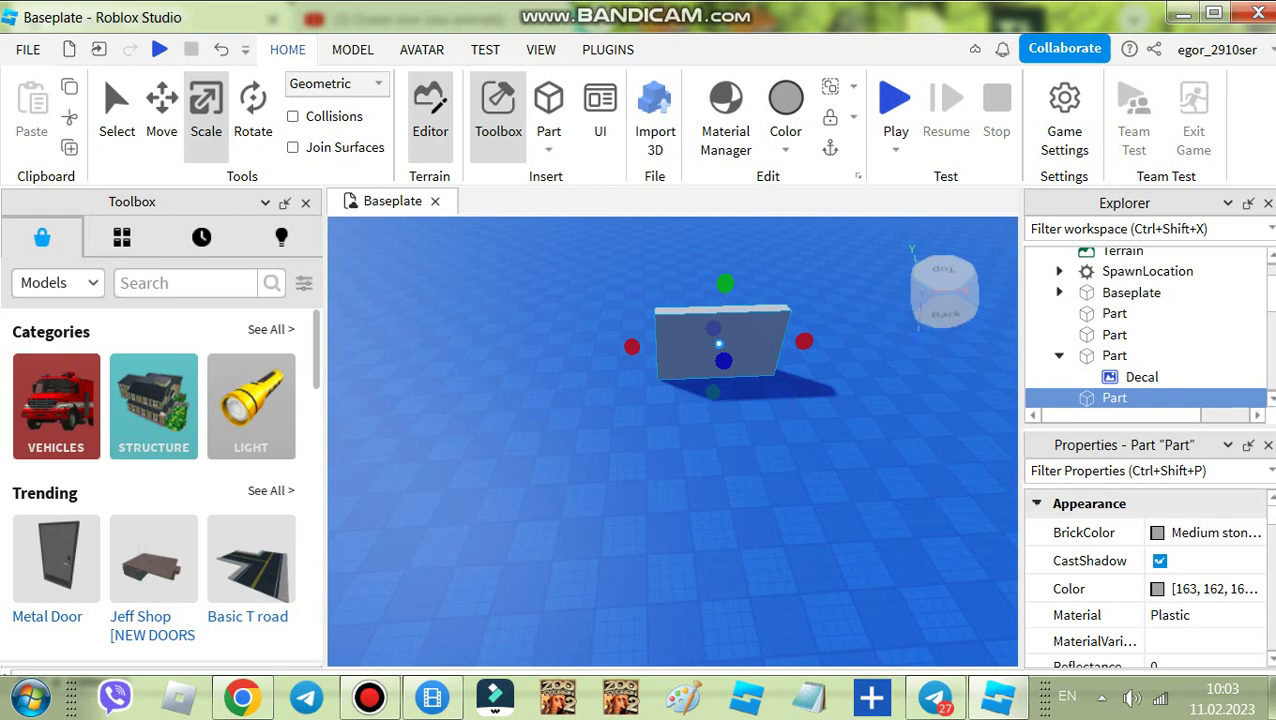
{"action": "key", "text": "s"}
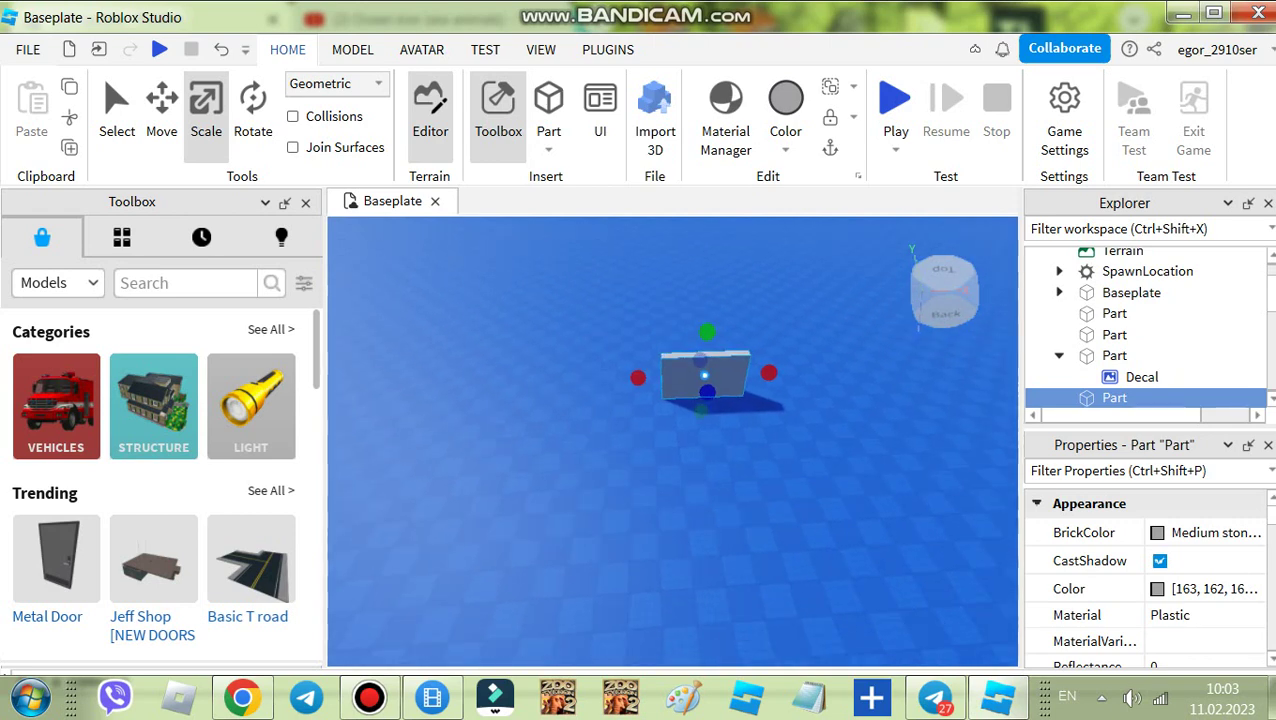
{"action": "mouse_move", "coordinate": [735, 490]}
{"action": "right_mouse_down"}
{"action": "mouse_move", "coordinate": [855, 485]}
{"action": "mouse_move", "coordinate": [1000, 400]}
{"action": "mouse_move", "coordinate": [748, 474]}
{"action": "right_mouse_up"}
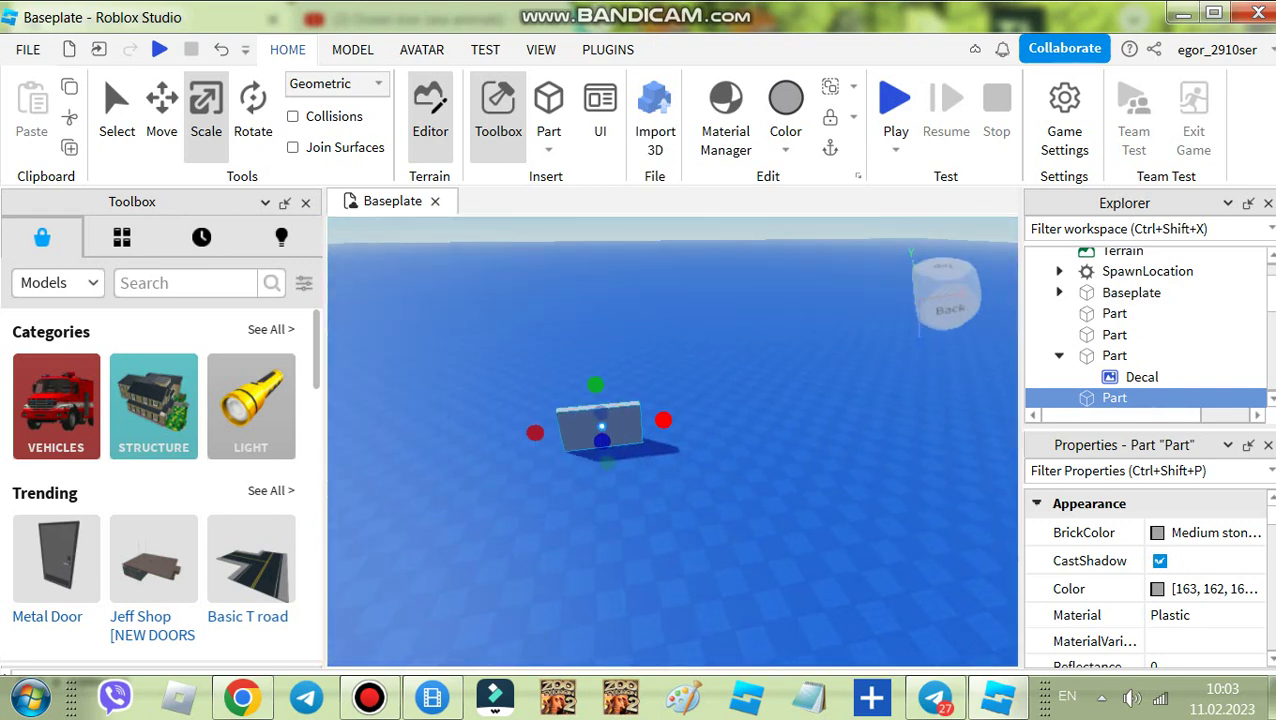
{"action": "left_click_drag", "start_coordinate": [603, 430], "coordinate": [484, 546]}
{"action": "right_click_drag", "start_coordinate": [485, 545], "coordinate": [458, 580]}
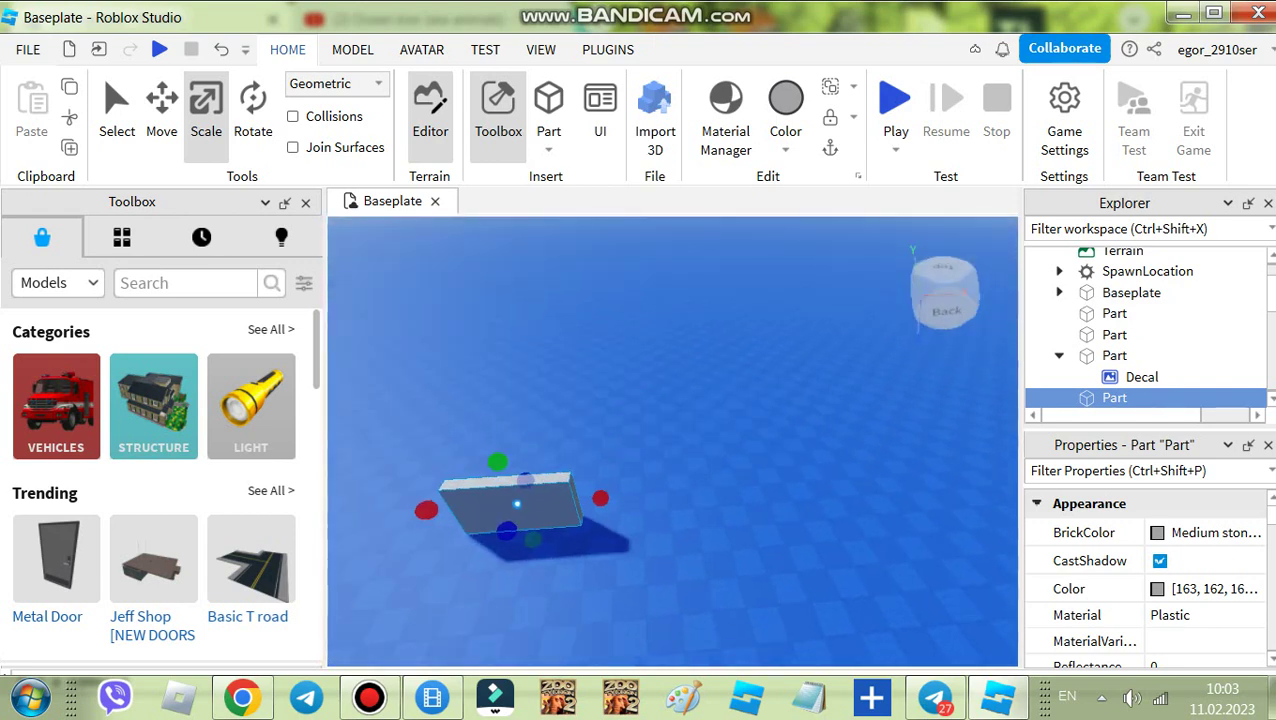
Set the new grey panel's Transparency to 1.
{"action": "scroll", "coordinate": [1095, 560], "scroll_direction": "down", "scroll_amount": 3}
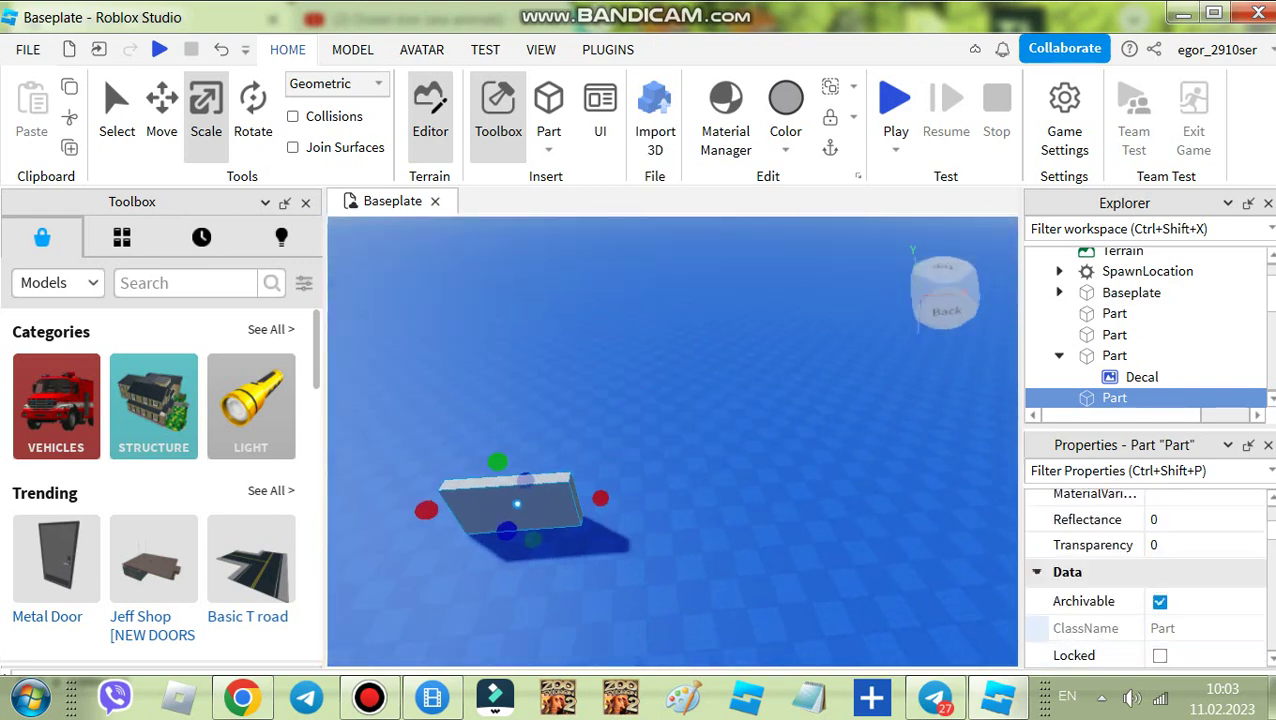
{"action": "left_click", "coordinate": [1093, 545]}
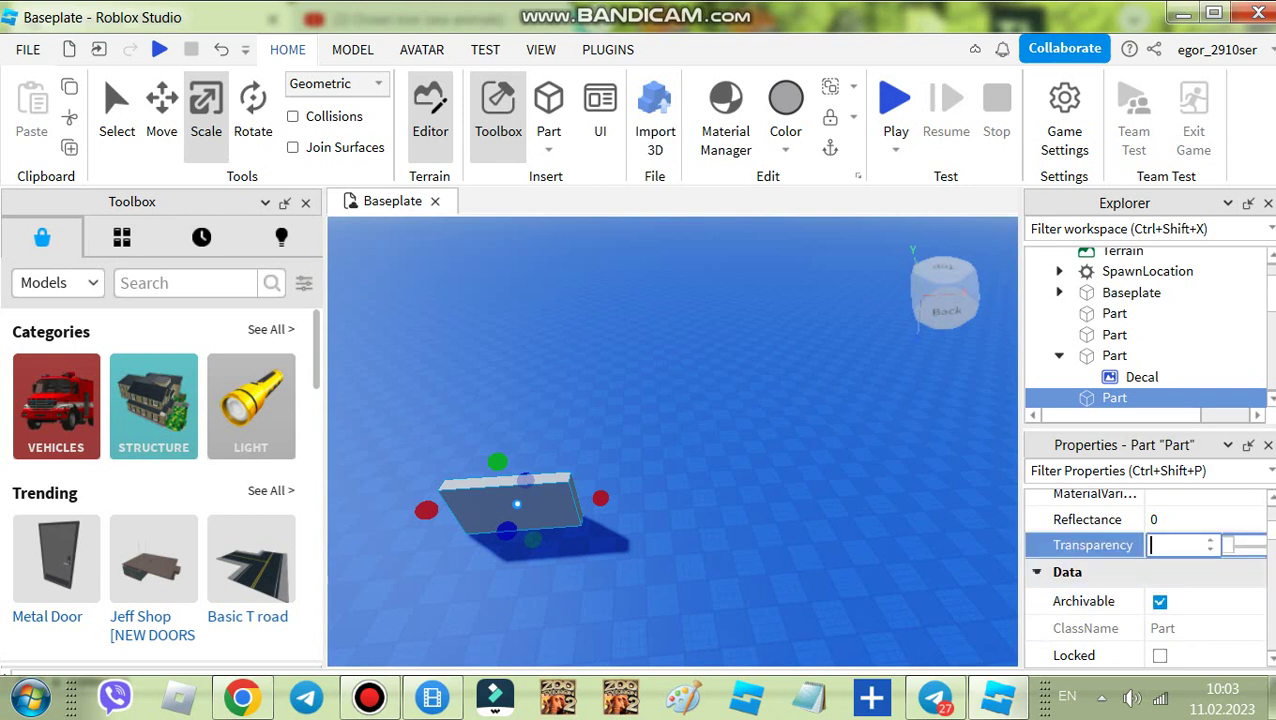
{"action": "type", "text": "1"}
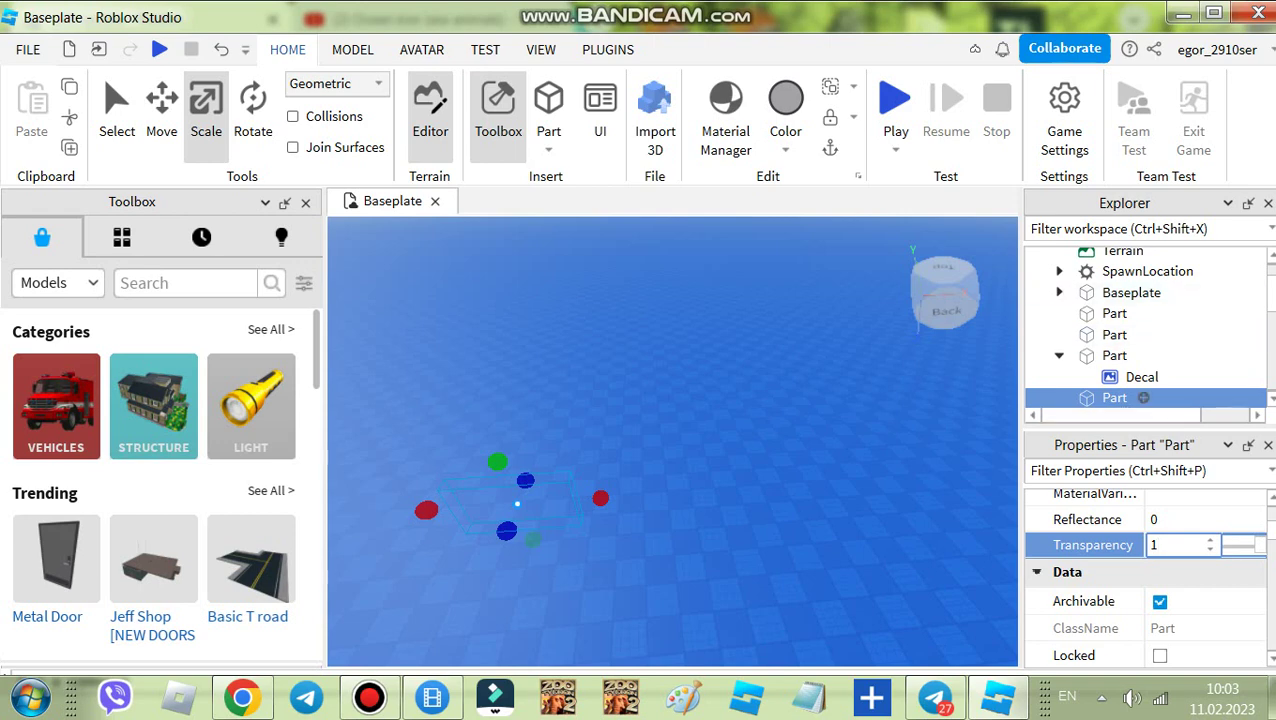
Add a Decal object to the new transparent panel and place it on the Back face.
{"action": "left_click", "coordinate": [1139, 397]}
{"action": "left_click", "coordinate": [1050, 237]}
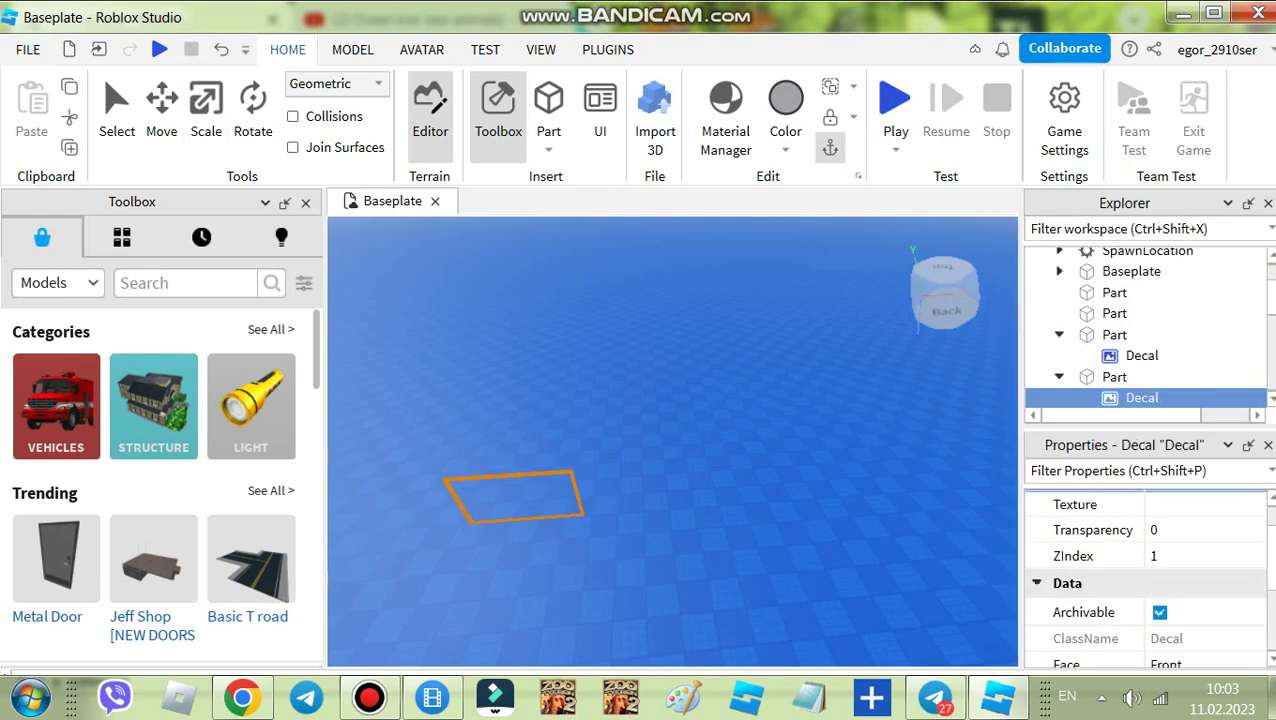
{"action": "left_click", "coordinate": [510, 508]}
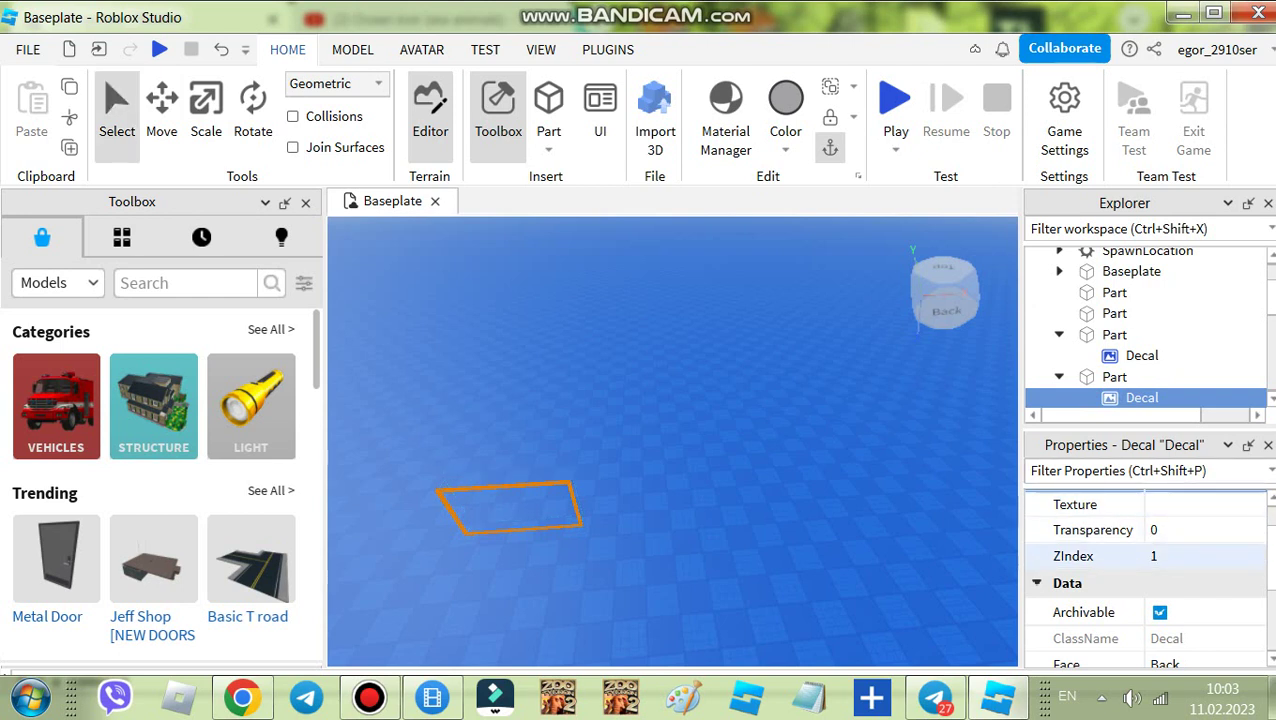
{"action": "left_click", "coordinate": [1200, 505]}
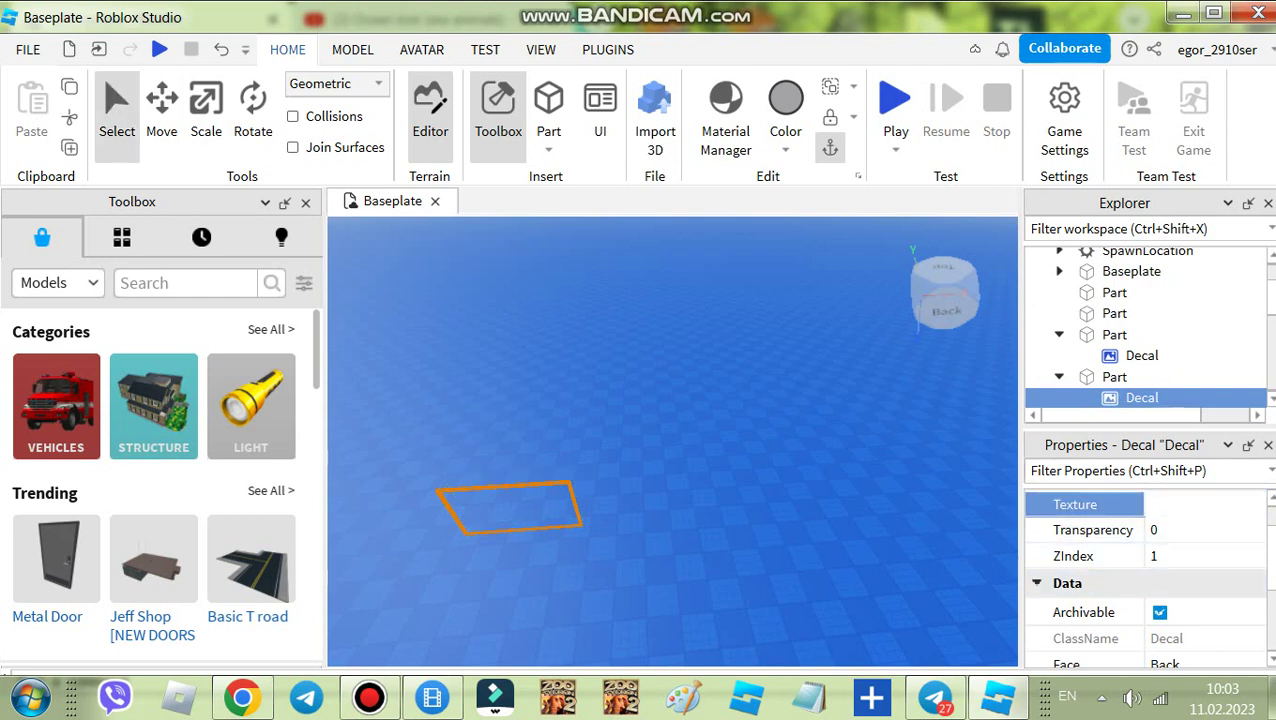
{"action": "right_click", "coordinate": [1134, 502]}
{"action": "left_click", "coordinate": [1182, 627]}
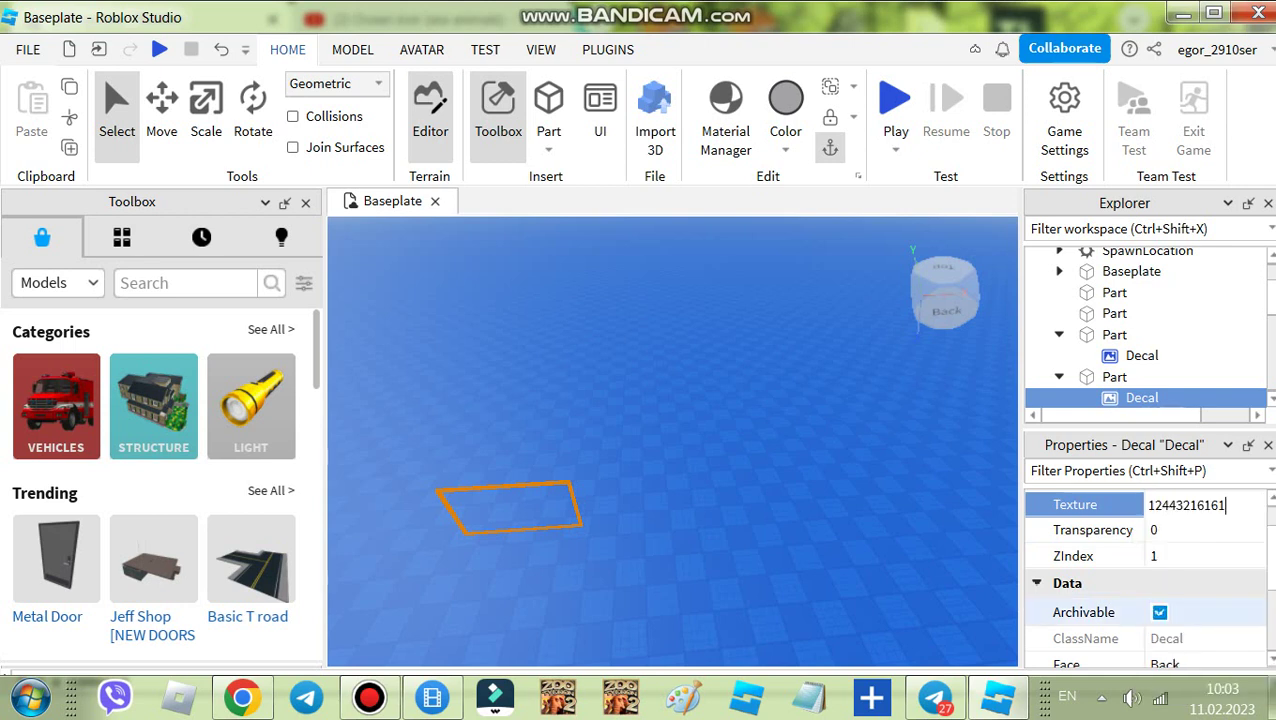
{"action": "key", "text": "Return"}
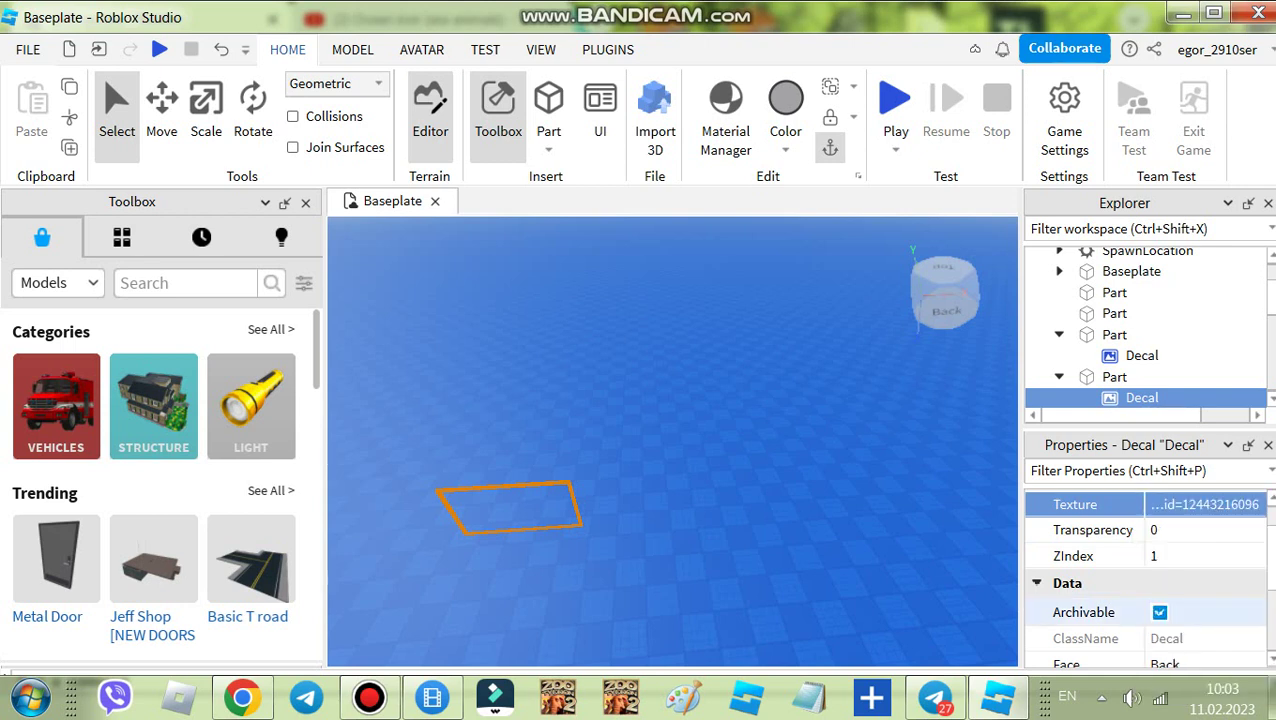
Scale the sardine part down slightly in height and length.
{"action": "scroll", "coordinate": [520, 512], "scroll_direction": "up", "scroll_amount": 1}
{"action": "left_click", "coordinate": [520, 515]}
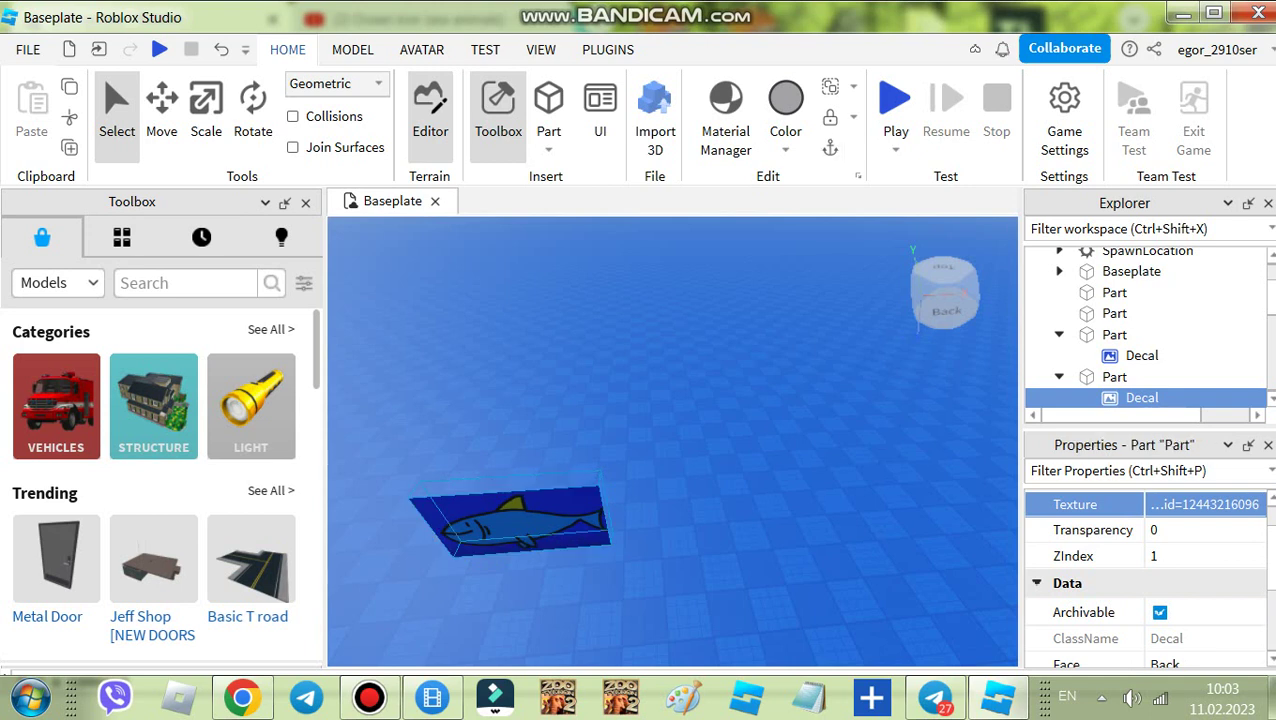
{"action": "left_click", "coordinate": [206, 100]}
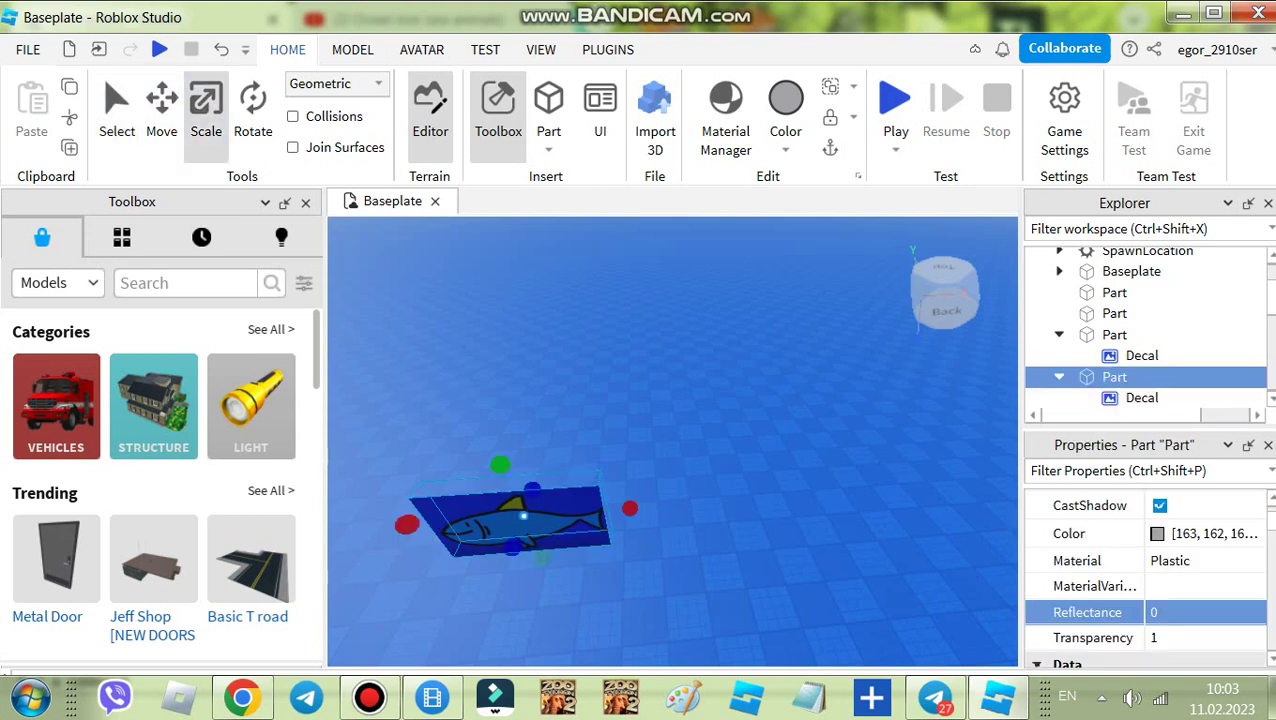
{"action": "left_click_drag", "start_coordinate": [500, 465], "coordinate": [502, 470]}
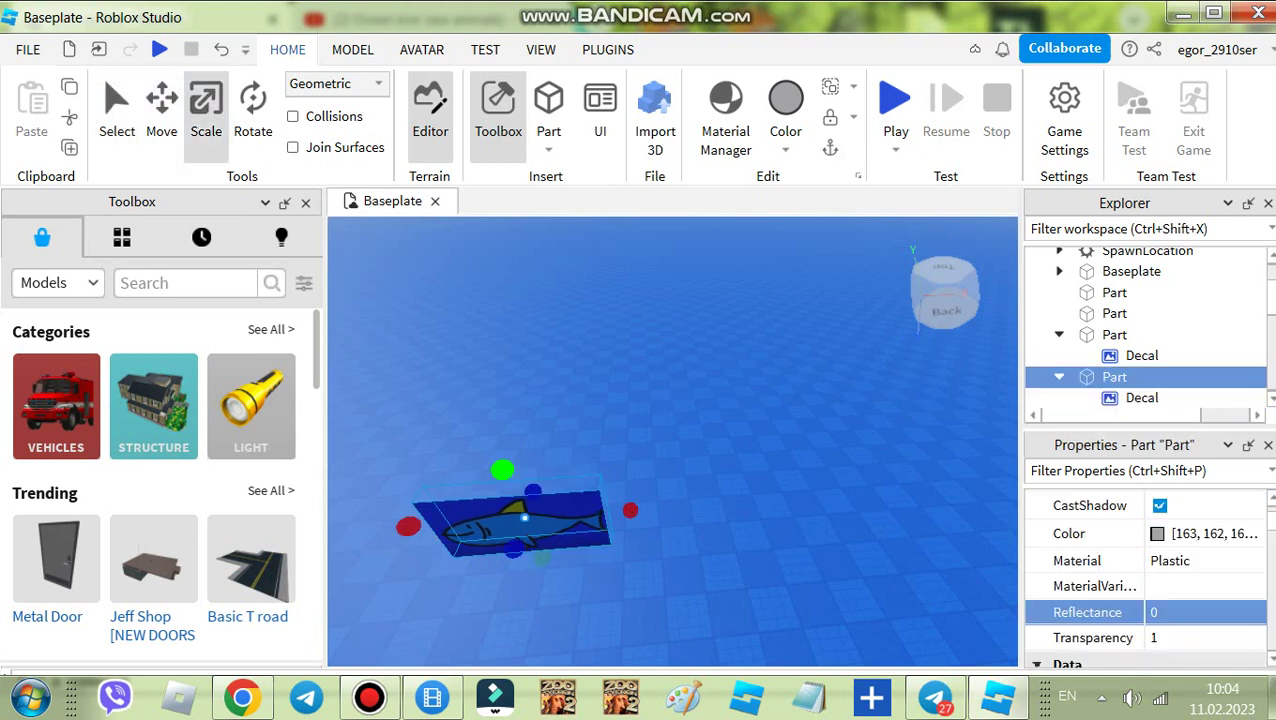
{"action": "left_click_drag", "start_coordinate": [630, 510], "coordinate": [612, 512]}
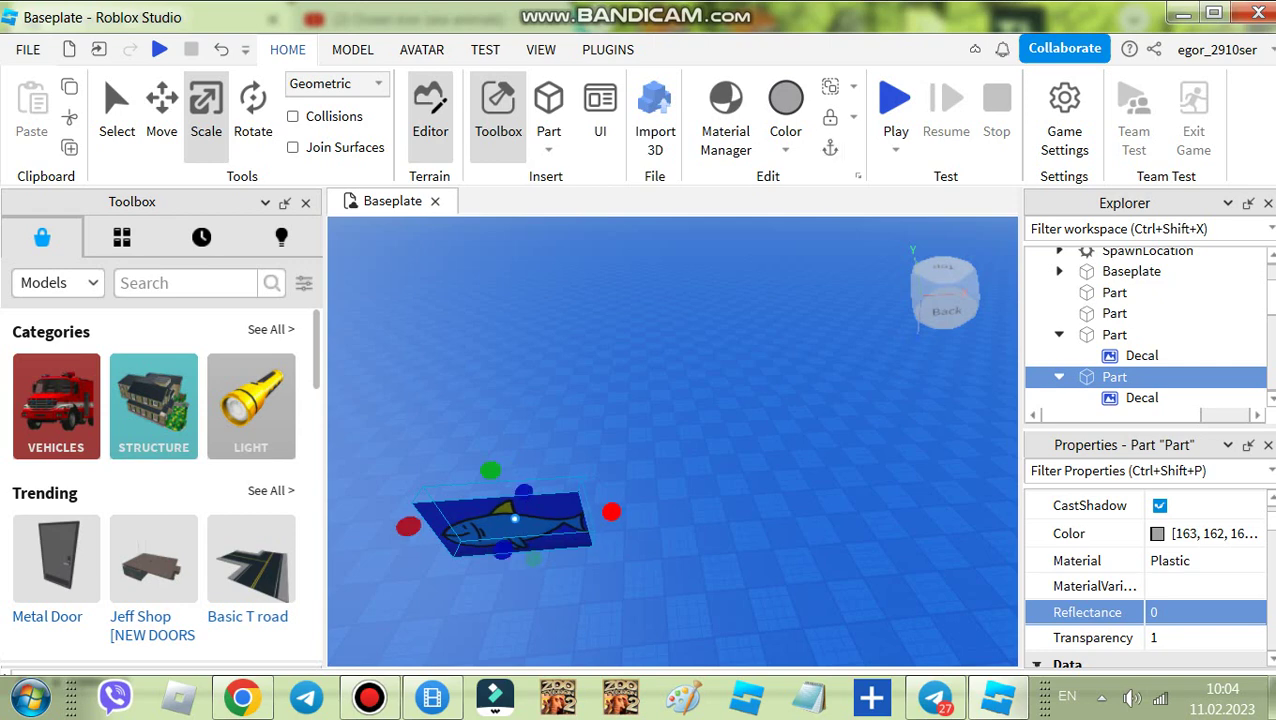
Move the sardine part over near the spawn location and deselect it.
{"action": "right_click_drag", "start_coordinate": [612, 490], "coordinate": [614, 540]}
{"action": "scroll", "coordinate": [612, 470], "scroll_direction": "down", "scroll_amount": 4}
{"action": "left_click_drag", "start_coordinate": [611, 408], "coordinate": [620, 470]}
{"action": "right_click", "coordinate": [750, 440]}
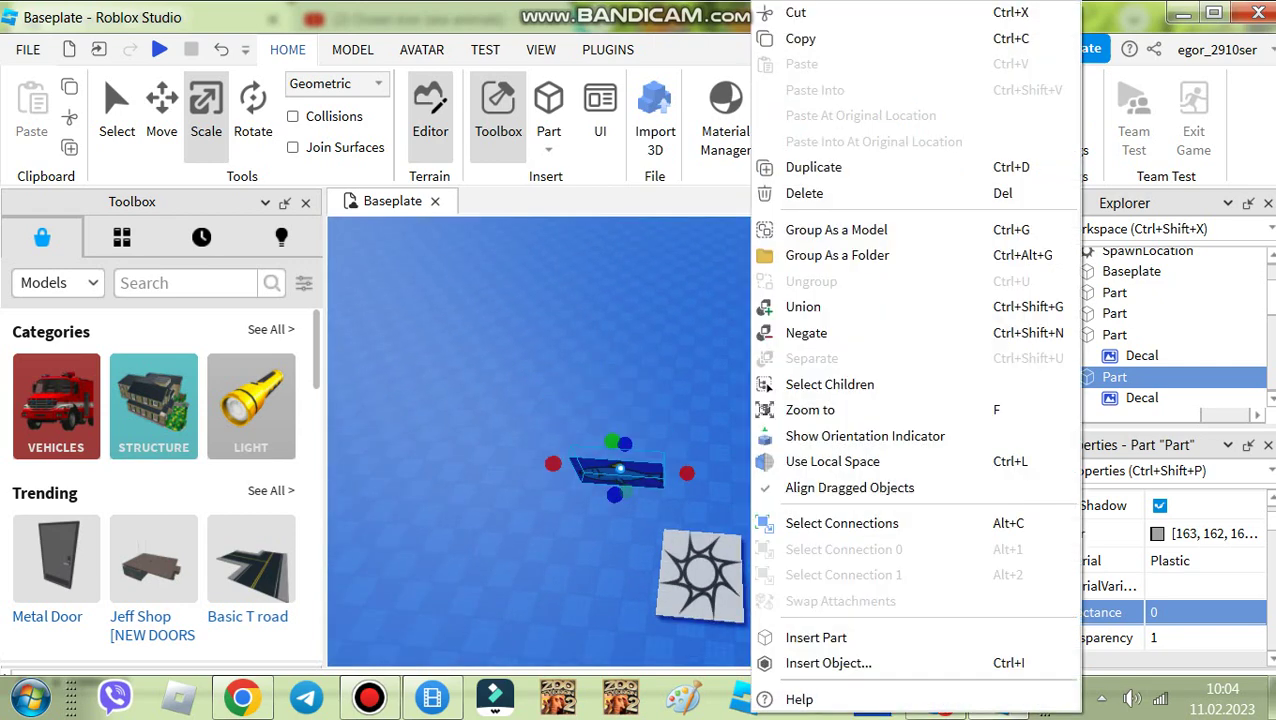
{"action": "left_click", "coordinate": [690, 460]}
{"action": "scroll", "coordinate": [672, 475], "scroll_direction": "up", "scroll_amount": 5}
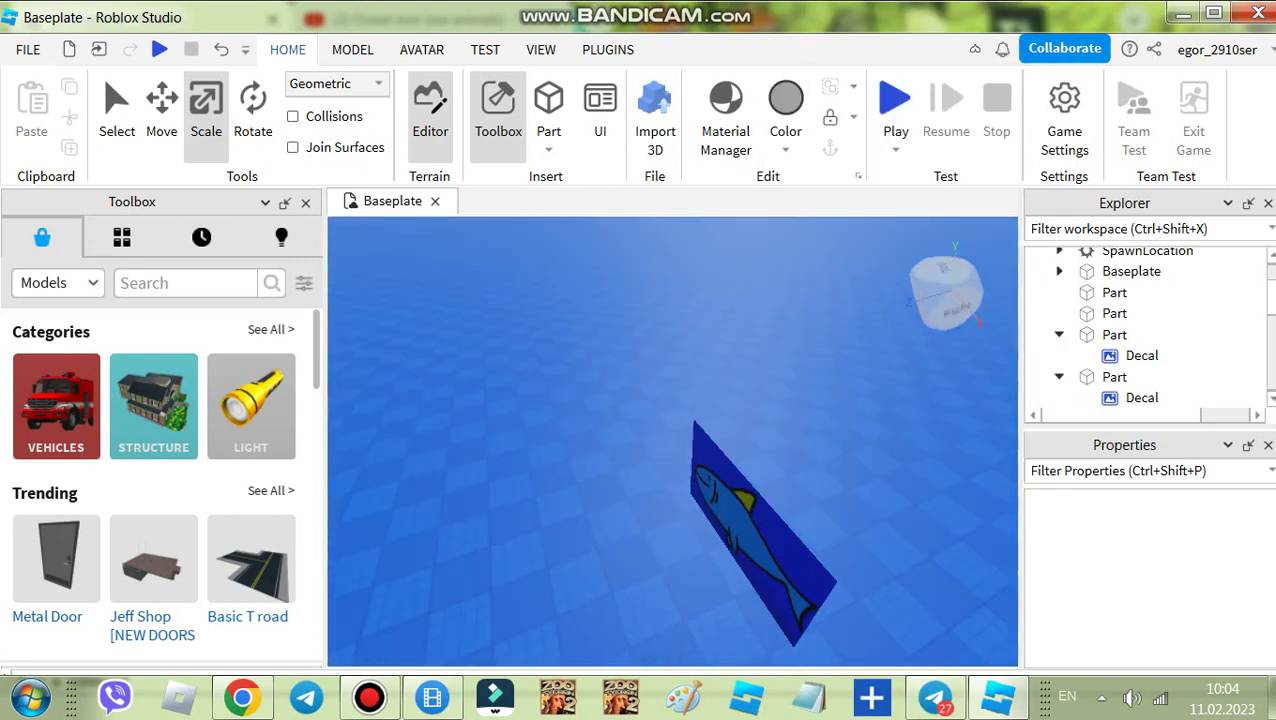